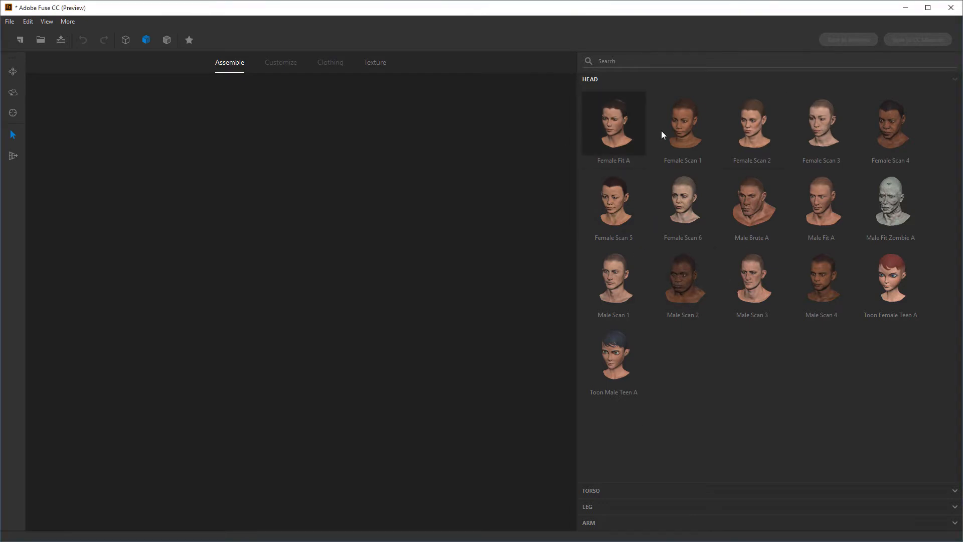
# Add the Female Fit A head as the first body part of the character
pyautogui.click(630, 119)
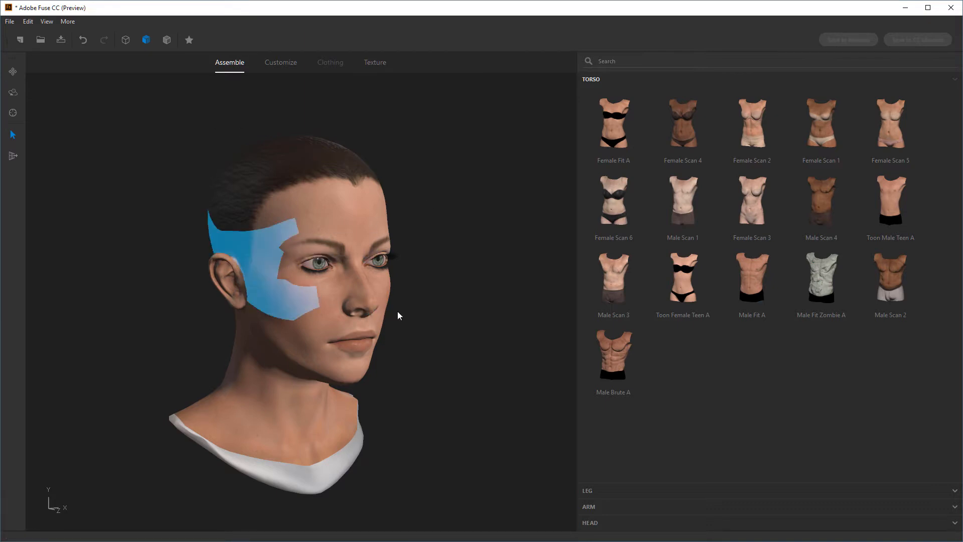
# Examine the head from the front, side and below, and look closely at the face
pyautogui.moveTo(488, 298); pyautogui.dragTo(451, 298)
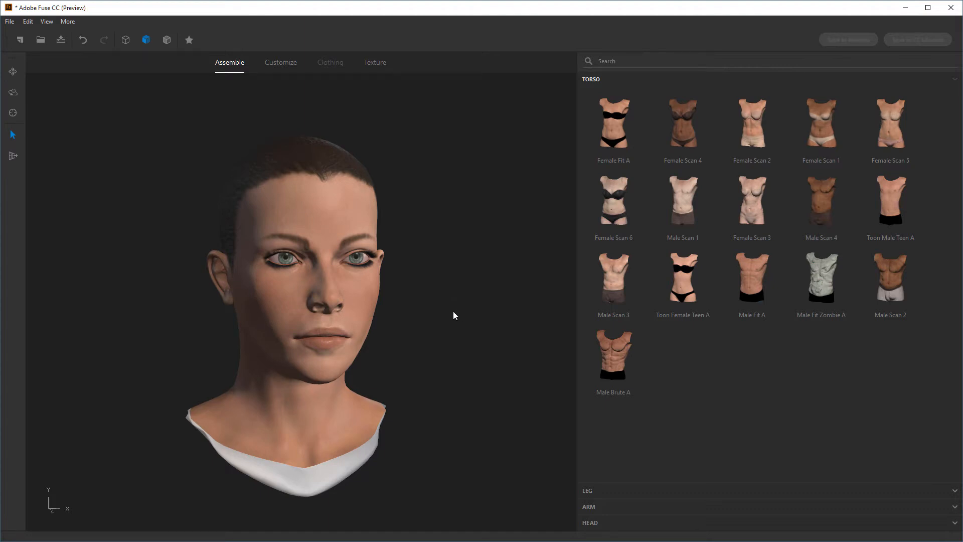
pyautogui.moveTo(344, 204); pyautogui.dragTo(554, 331)
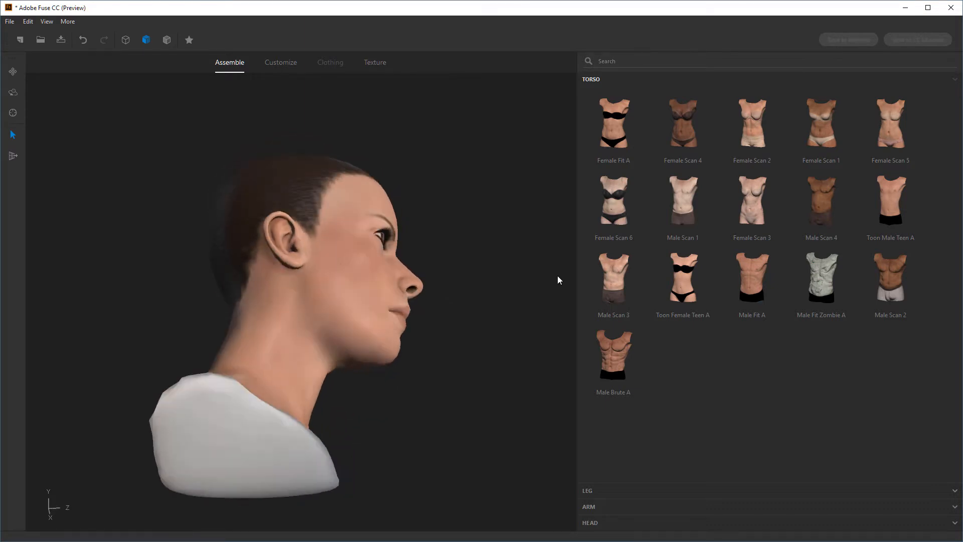
pyautogui.moveTo(557, 279); pyautogui.dragTo(361, 331)
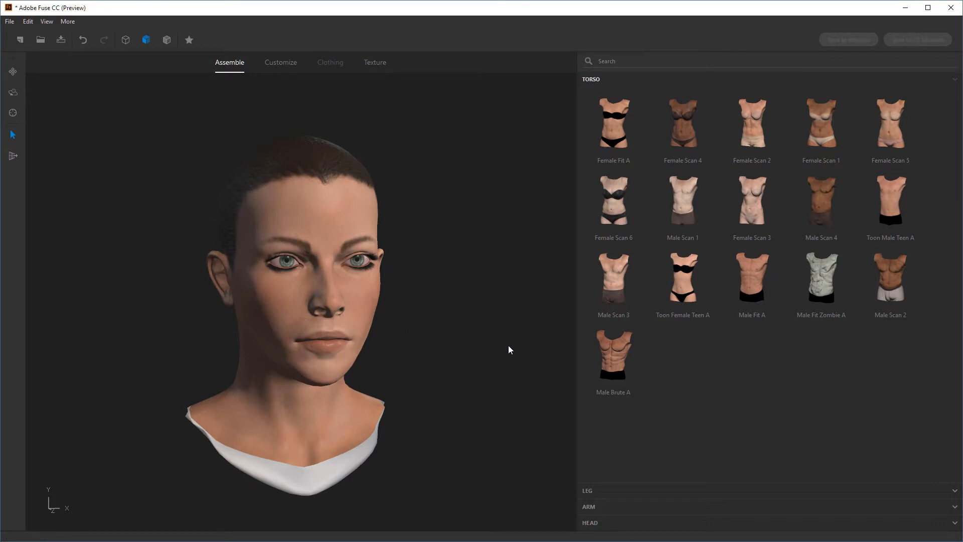
pyautogui.moveTo(521, 336); pyautogui.dragTo(443, 313)
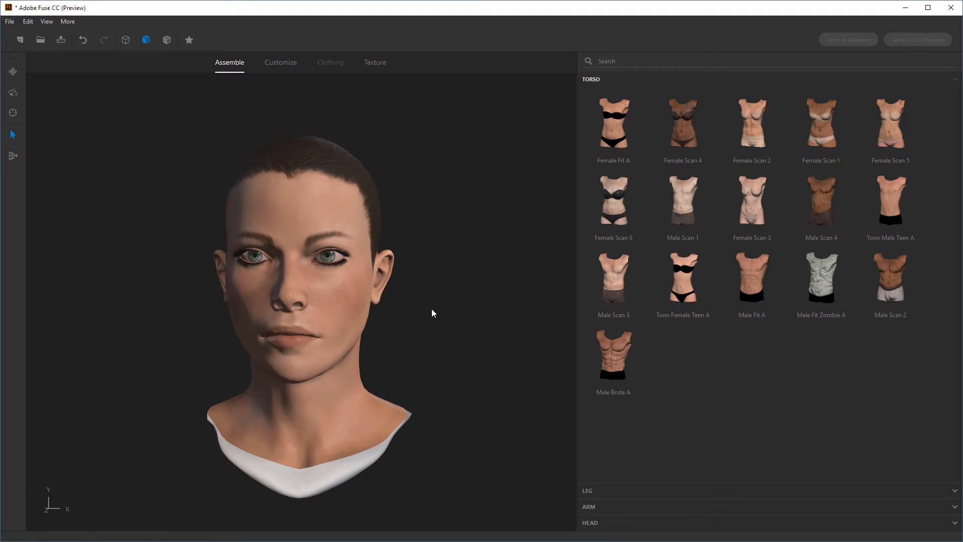
pyautogui.scroll(5, 482, 306)
pyautogui.scroll(-5, 488, 408)
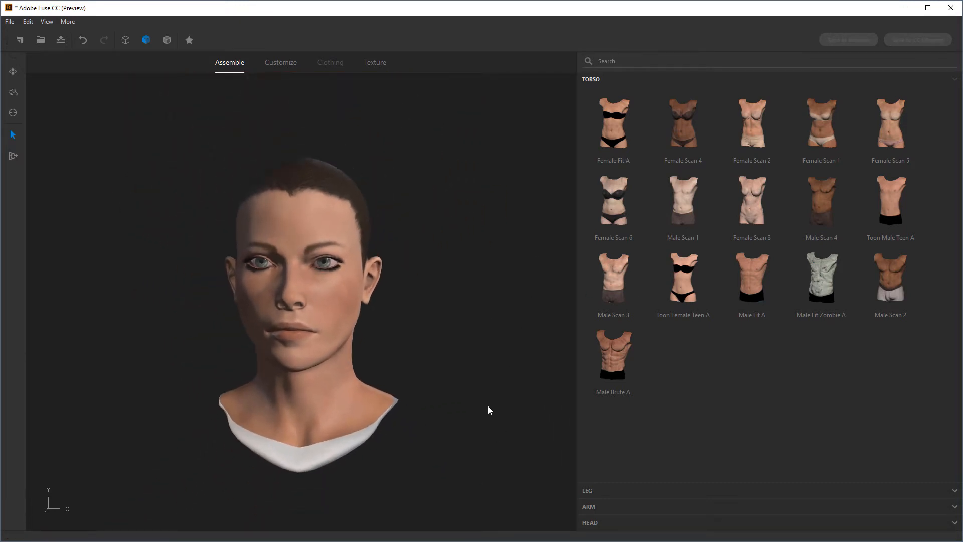
pyautogui.scroll(5, 484, 393)
pyautogui.moveTo(487, 432); pyautogui.dragTo(509, 363)
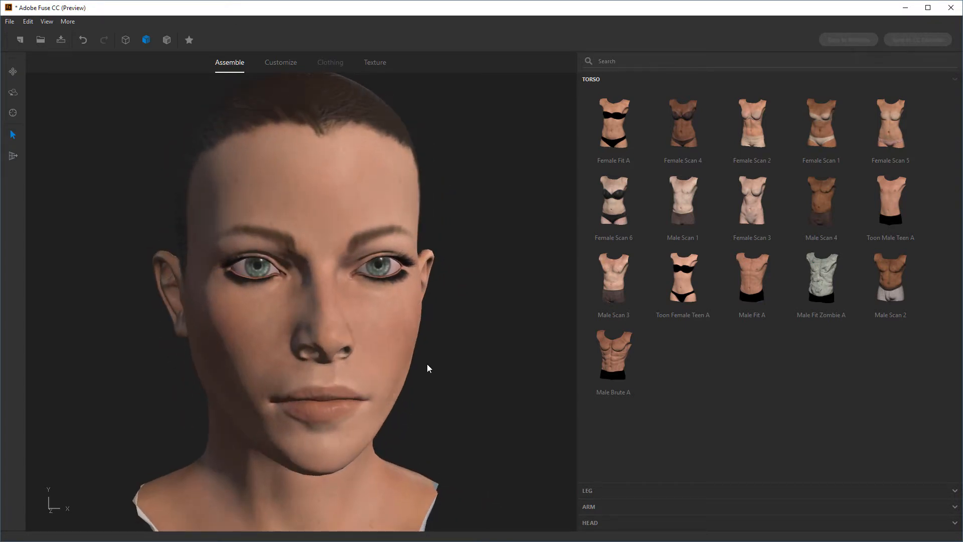
pyautogui.moveTo(460, 363); pyautogui.dragTo(456, 273, button='middle')
pyautogui.scroll(-6, 456, 368)
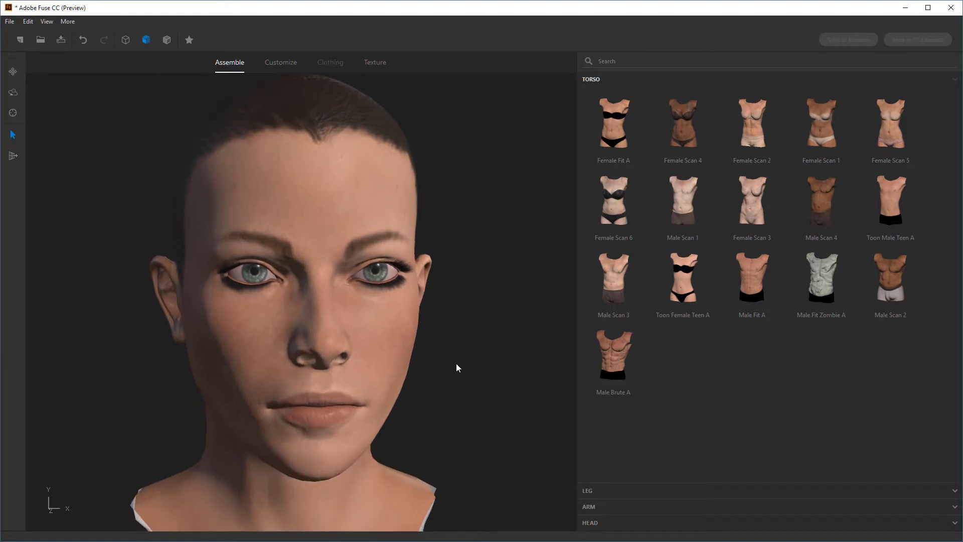
pyautogui.scroll(6, 450, 374)
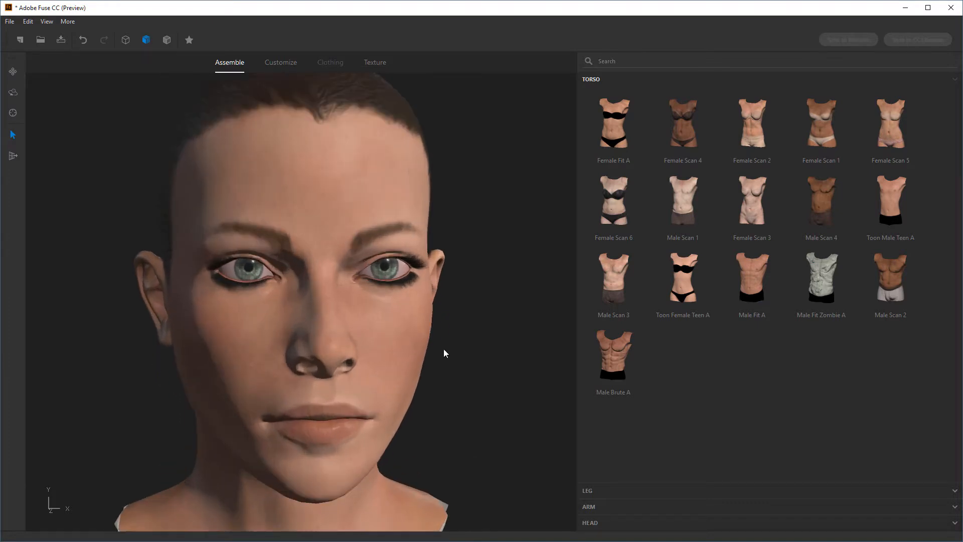
pyautogui.moveTo(462, 345); pyautogui.dragTo(495, 322)
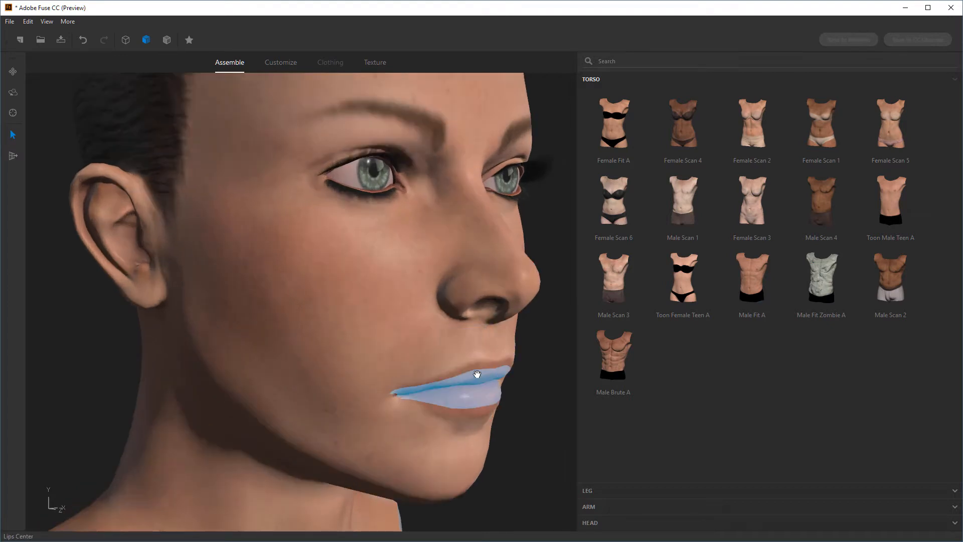
pyautogui.scroll(-3, 476, 374)
pyautogui.moveTo(485, 368); pyautogui.dragTo(453, 362)
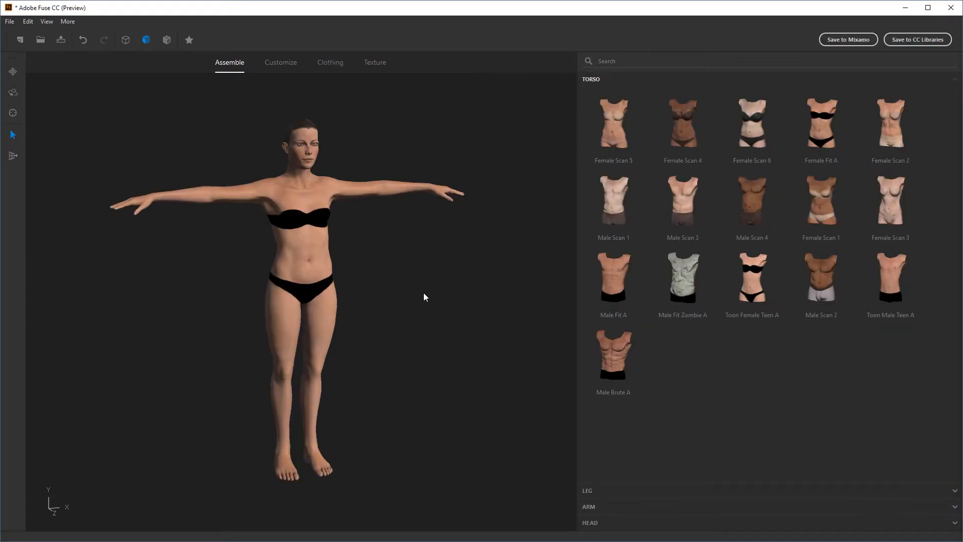
# Examine the assembled character from the full body to a close view of the upper body and face
pyautogui.moveTo(423, 293)
pyautogui.mouseDown()
pyautogui.moveTo(284, 286)
pyautogui.moveTo(214, 266)
pyautogui.moveTo(450, 269)
pyautogui.moveTo(438, 284)
pyautogui.mouseUp()
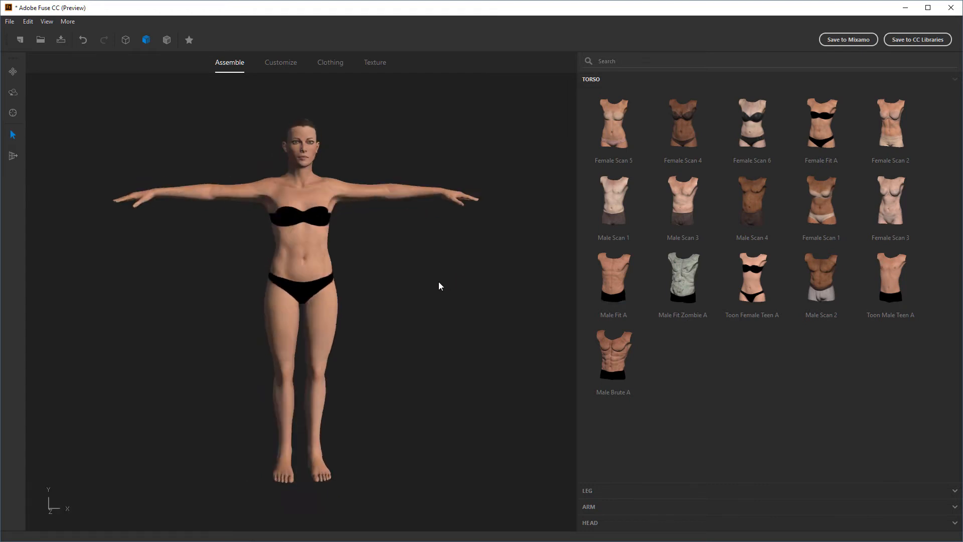
pyautogui.scroll(8, 411, 211)
pyautogui.moveTo(446, 271); pyautogui.dragTo(426, 466, button='middle')
pyautogui.scroll(6, 366, 266)
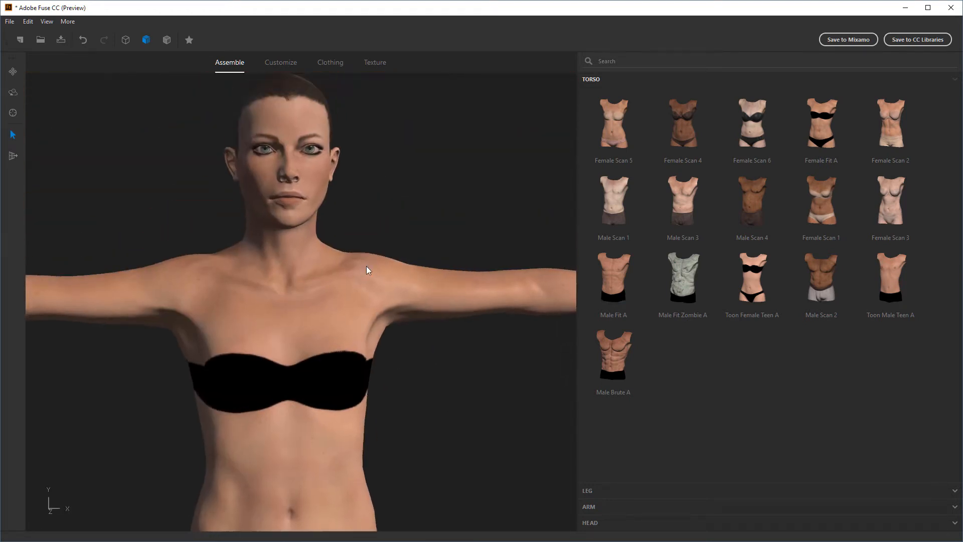
pyautogui.moveTo(387, 180); pyautogui.dragTo(414, 291, button='middle')
pyautogui.moveTo(414, 290); pyautogui.dragTo(387, 270)
pyautogui.scroll(-3, 454, 295)
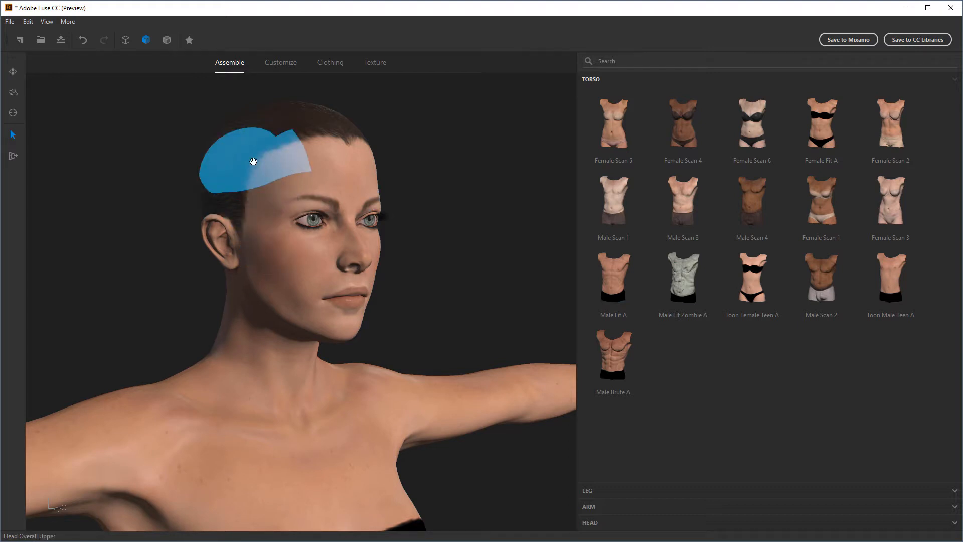
pyautogui.moveTo(486, 254); pyautogui.dragTo(544, 256)
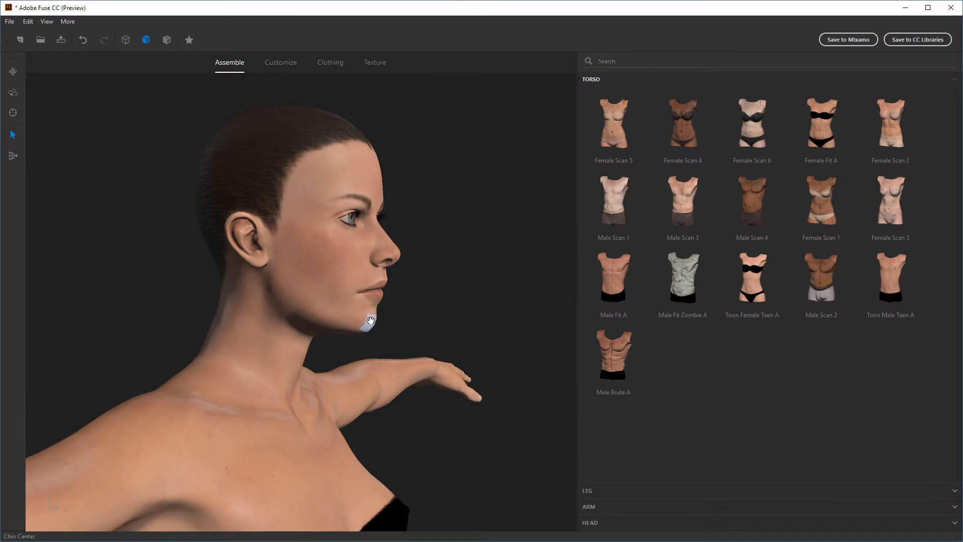
# Reshape the chin rim of the head directly on the model from the front and both profile views
pyautogui.moveTo(439, 308); pyautogui.dragTo(428, 310)
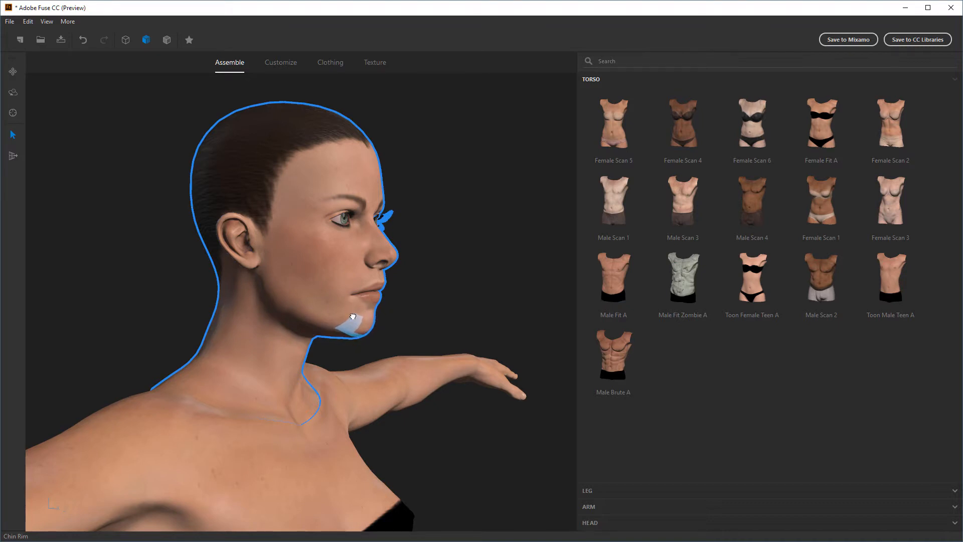
pyautogui.moveTo(449, 307); pyautogui.dragTo(349, 308)
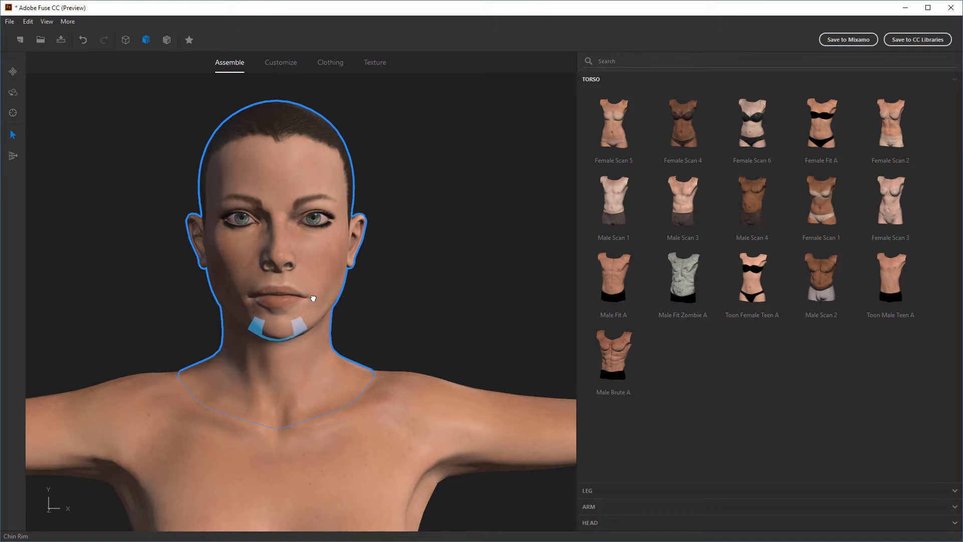
pyautogui.moveTo(318, 323); pyautogui.dragTo(489, 316)
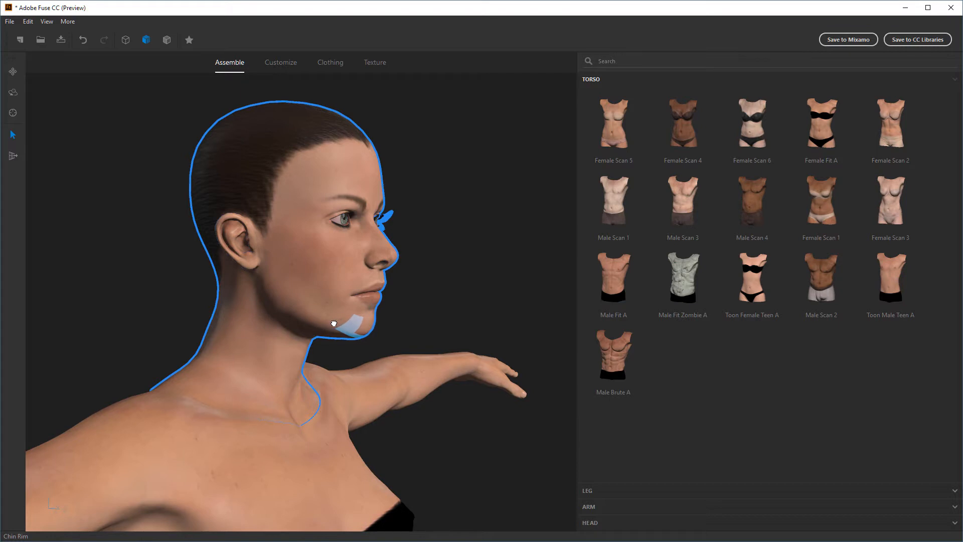
pyautogui.moveTo(333, 323); pyautogui.dragTo(225, 309)
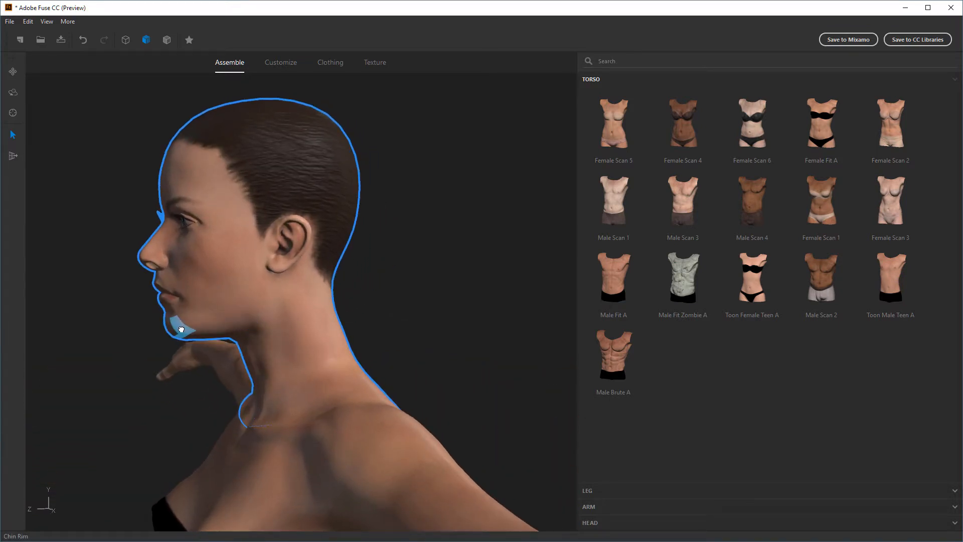
pyautogui.moveTo(180, 330); pyautogui.dragTo(630, 308)
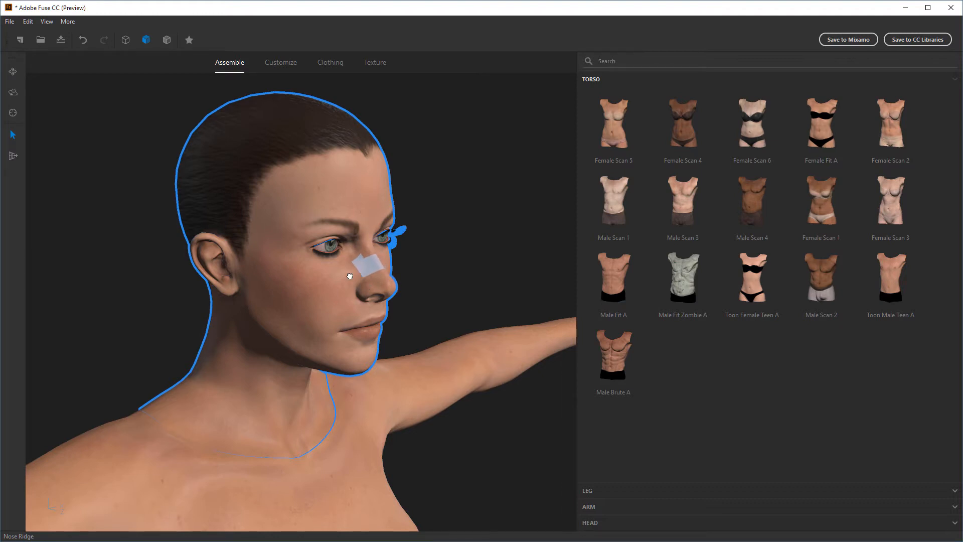
# Reshape the nose ridge directly on the face from angled and front views
pyautogui.moveTo(440, 280); pyautogui.dragTo(392, 276)
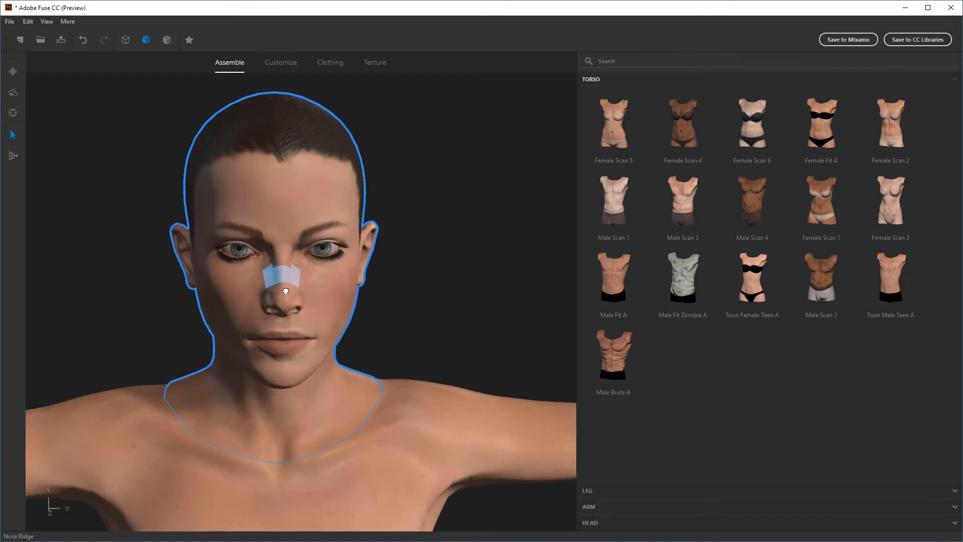
pyautogui.moveTo(420, 293); pyautogui.dragTo(520, 283)
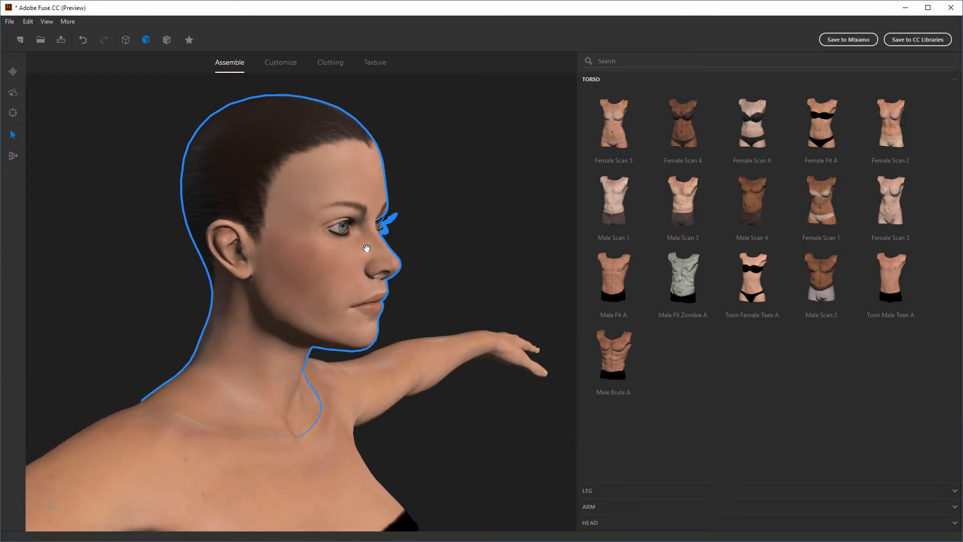
pyautogui.moveTo(444, 263); pyautogui.dragTo(385, 251)
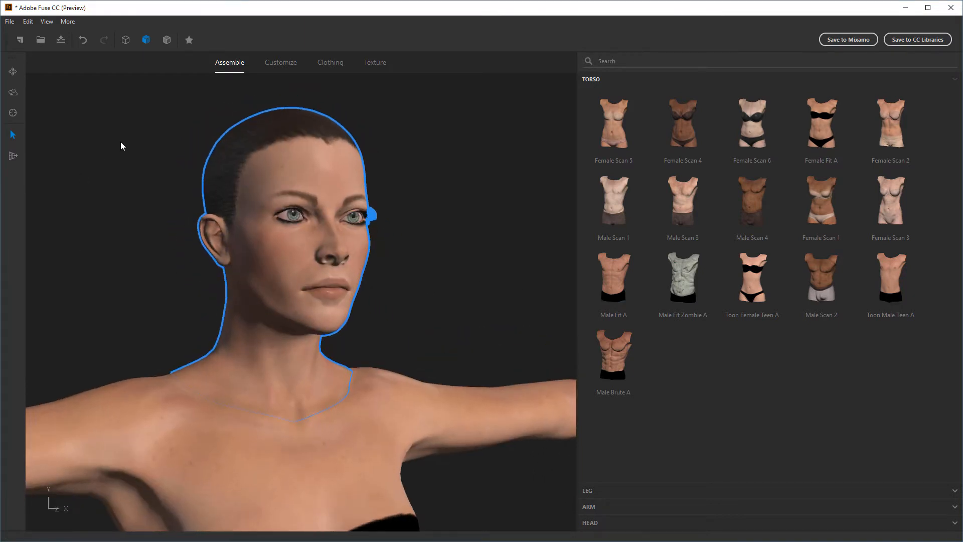
# Try enlarging the character's feet by reshaping the ankles directly on the full-body model
pyautogui.moveTo(463, 296); pyautogui.dragTo(490, 302)
pyautogui.scroll(-4, 489, 302)
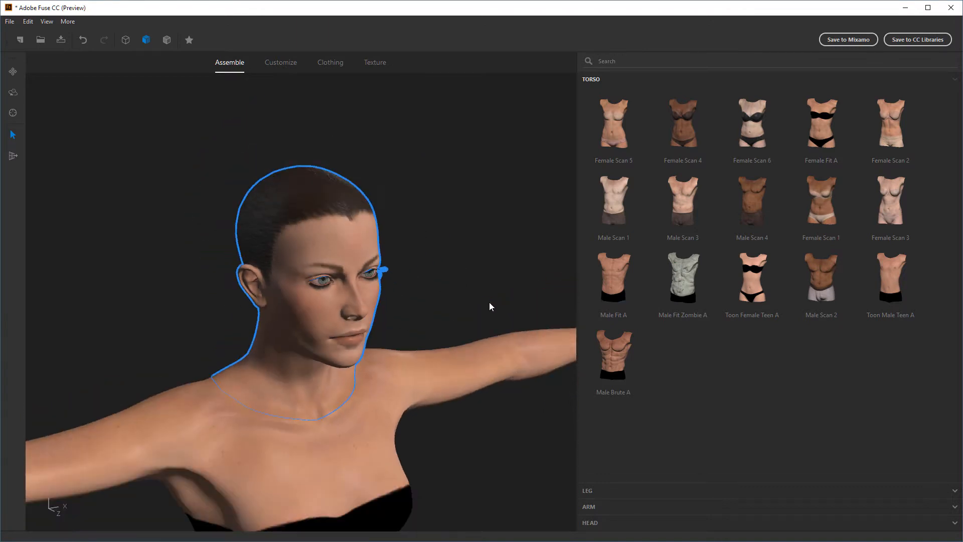
pyautogui.moveTo(502, 451); pyautogui.dragTo(480, 327)
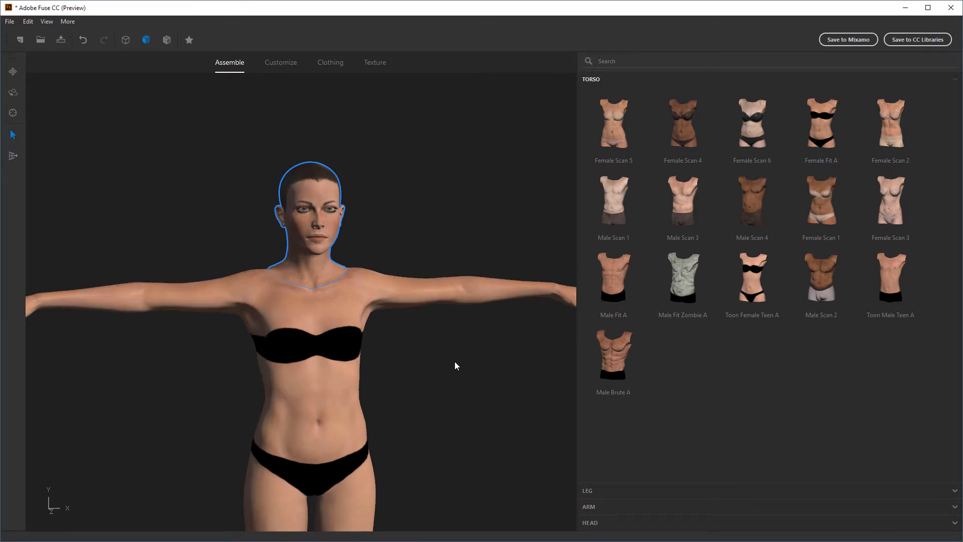
pyautogui.moveTo(456, 365)
pyautogui.mouseDown()
pyautogui.moveTo(505, 356)
pyautogui.moveTo(451, 355)
pyautogui.mouseUp()
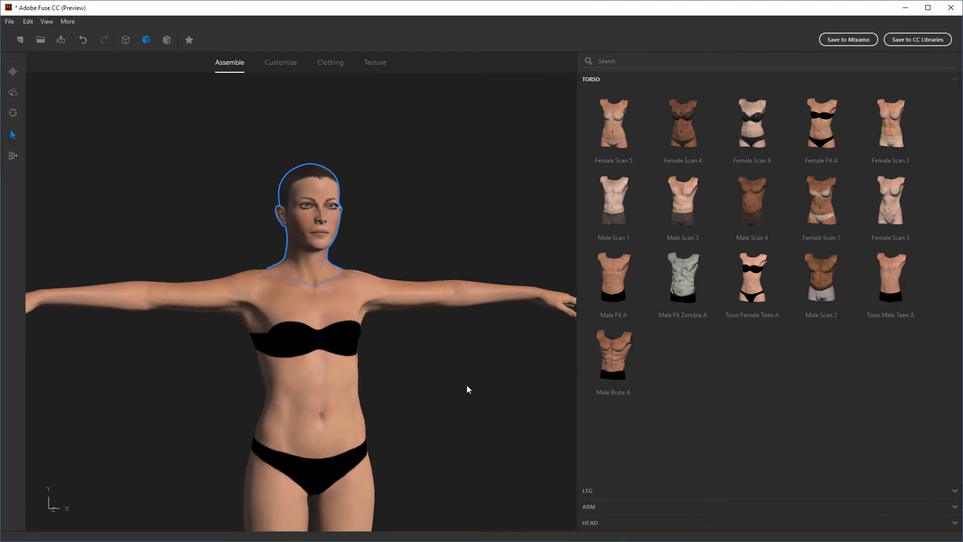
pyautogui.scroll(-5, 466, 389)
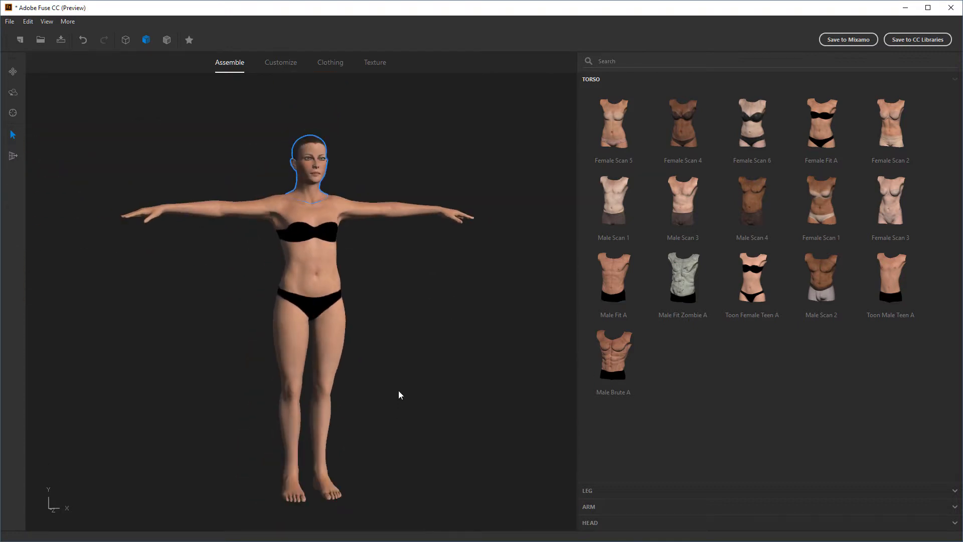
pyautogui.moveTo(398, 391); pyautogui.dragTo(394, 425)
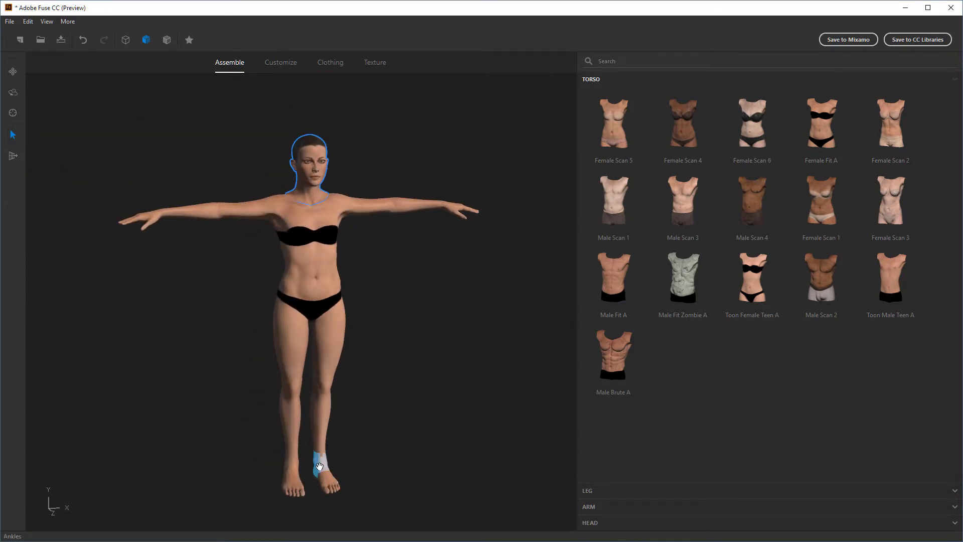
pyautogui.click(320, 464)
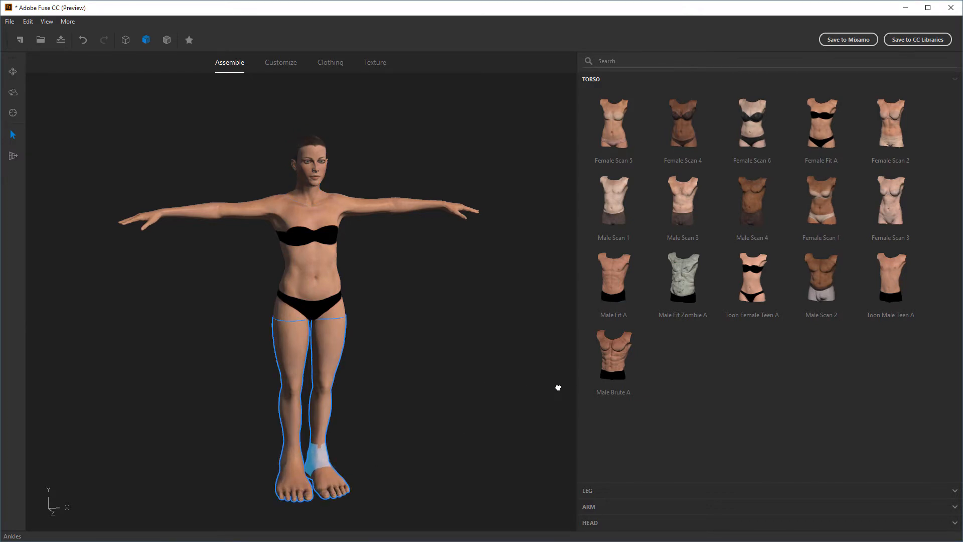
pyautogui.moveTo(558, 388); pyautogui.dragTo(333, 458)
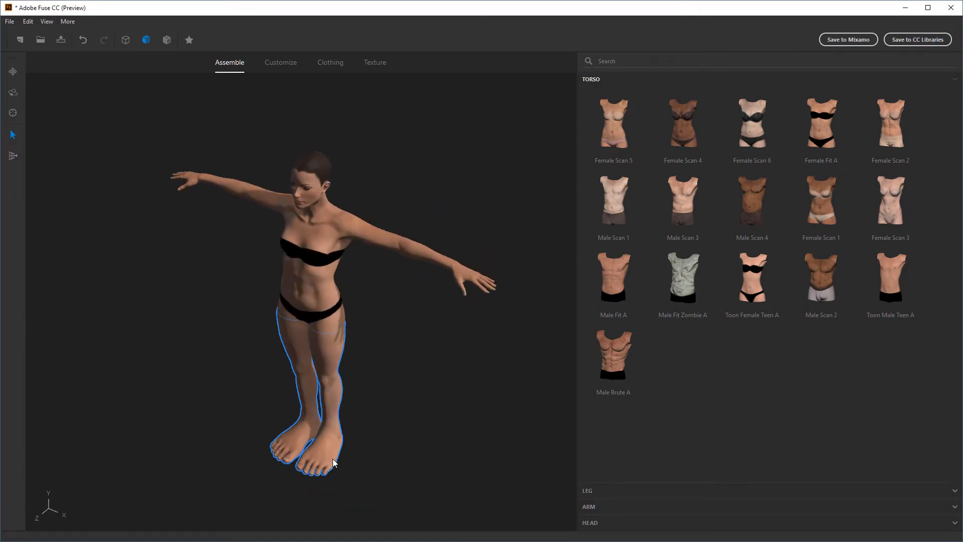
# Try enlarging the hands directly on the model, and undo the hand and foot enlargements
pyautogui.click(454, 265)
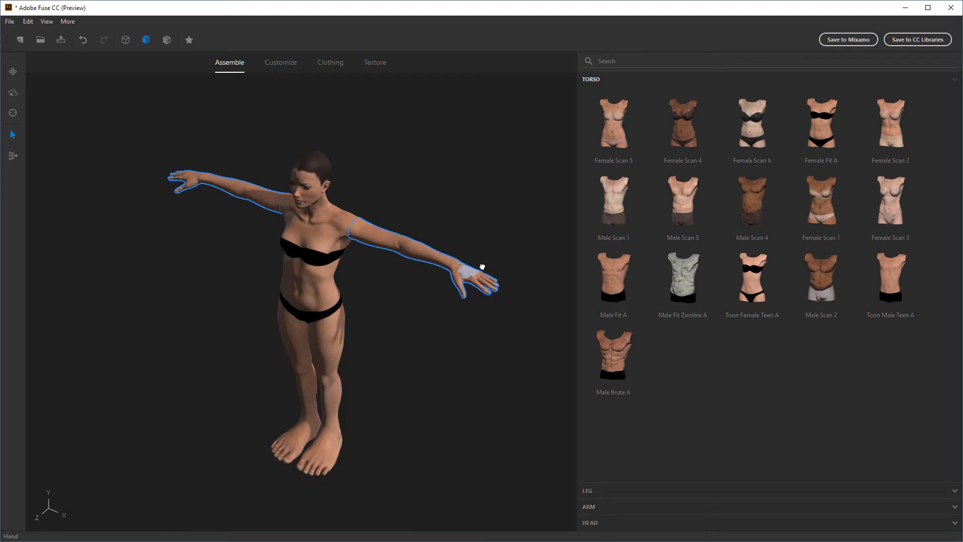
pyautogui.moveTo(482, 267); pyautogui.dragTo(492, 211)
pyautogui.moveTo(410, 373); pyautogui.dragTo(449, 361)
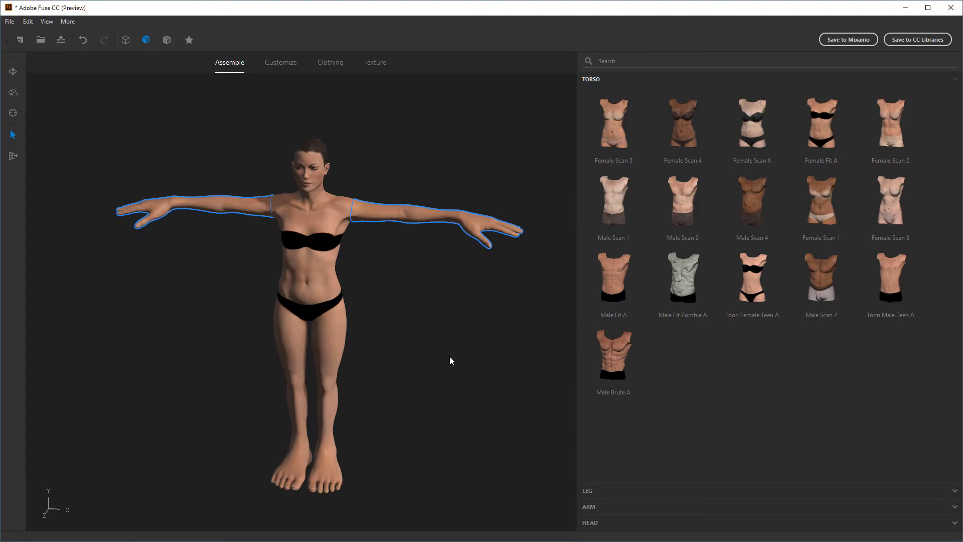
pyautogui.hotkey('ctrl', 'z')
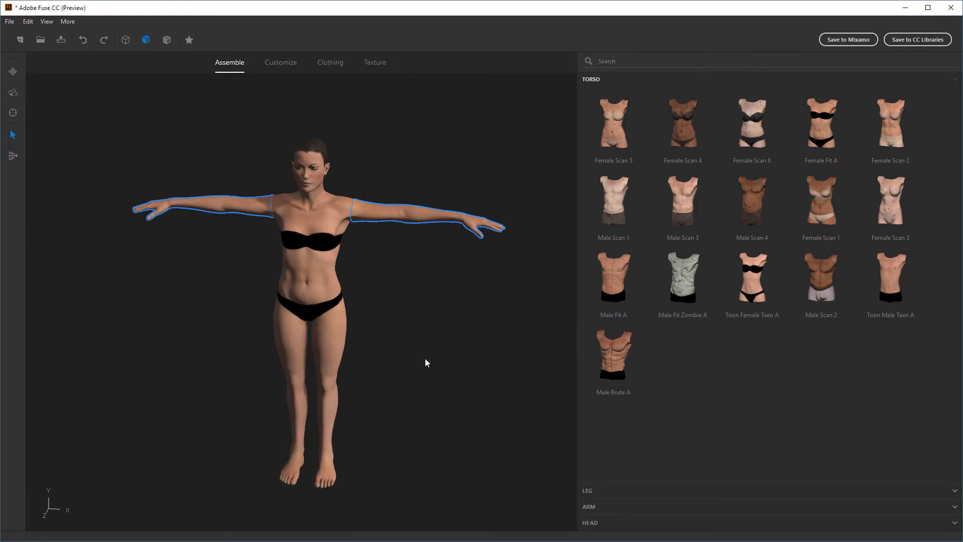
pyautogui.moveTo(426, 361); pyautogui.dragTo(408, 267)
pyautogui.scroll(2, 408, 267)
pyautogui.moveTo(408, 266); pyautogui.dragTo(416, 356, button='middle')
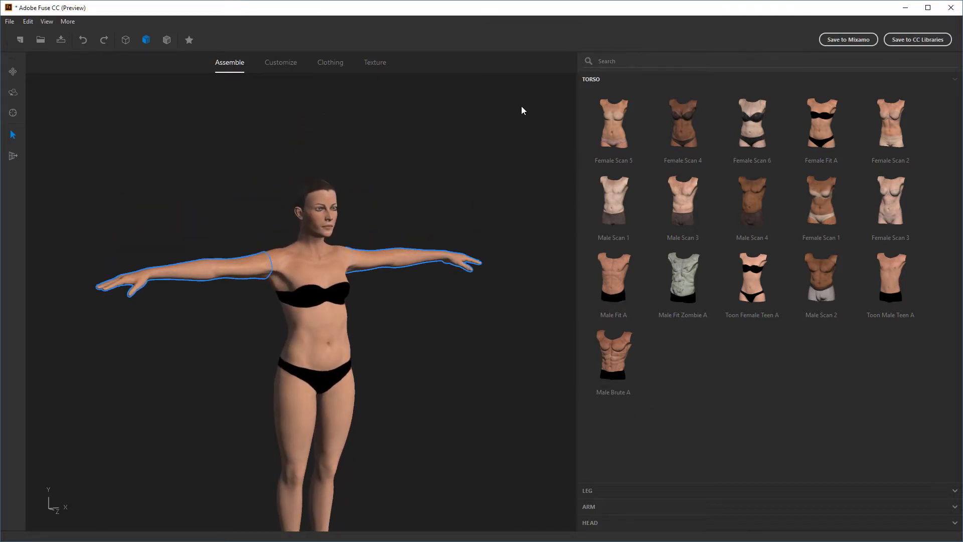
pyautogui.moveTo(467, 350); pyautogui.dragTo(453, 345)
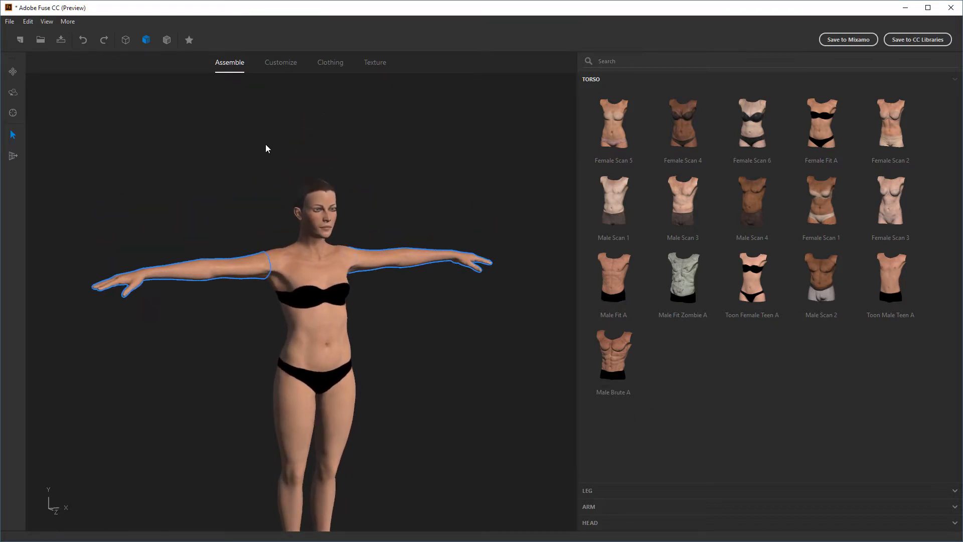
# Start customizing the assembled character and open its facial expression settings
pyautogui.click(285, 62)
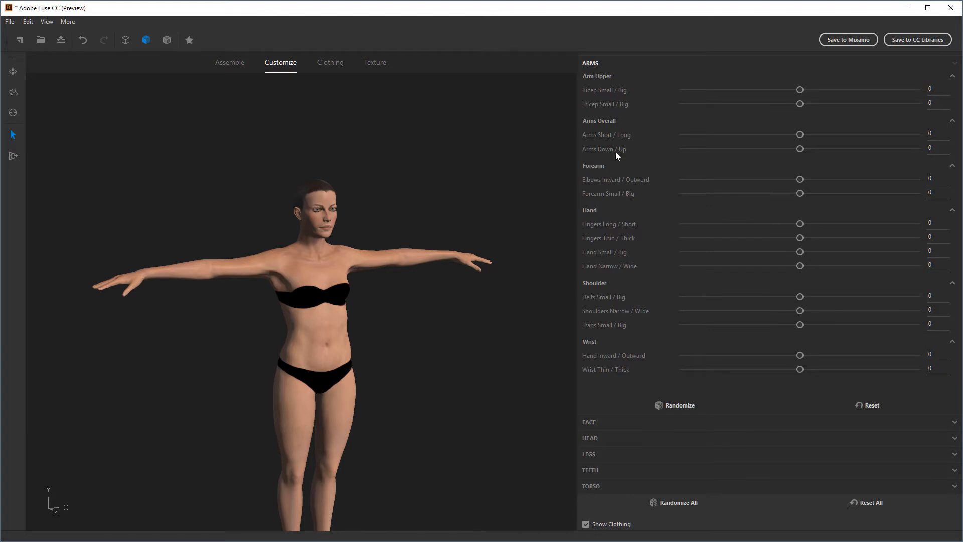
pyautogui.moveTo(524, 333); pyautogui.dragTo(430, 350)
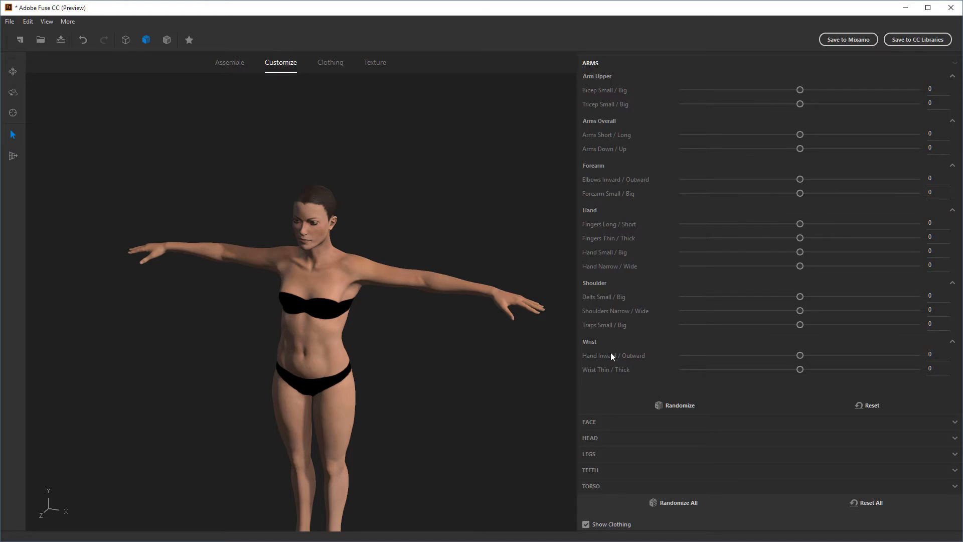
pyautogui.click(590, 421)
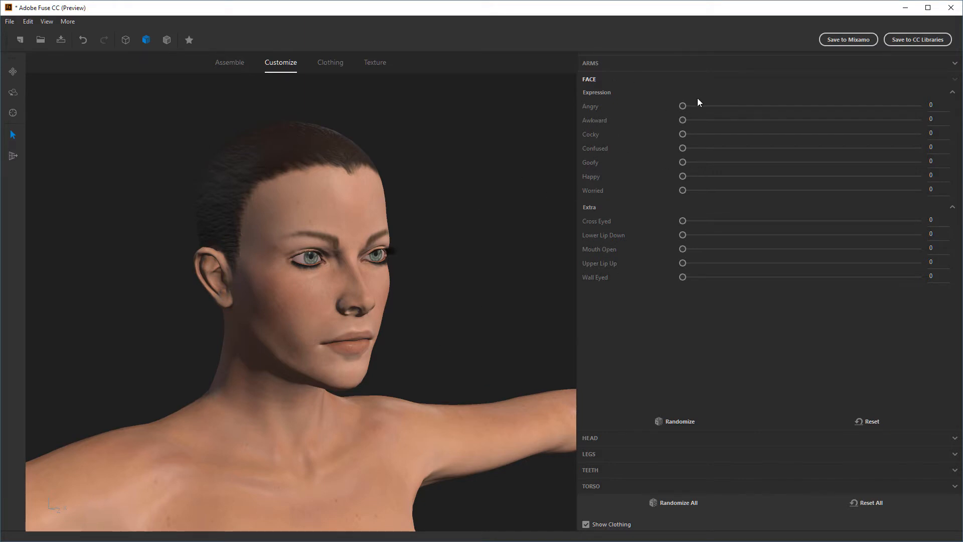
pyautogui.moveTo(505, 321); pyautogui.dragTo(466, 319)
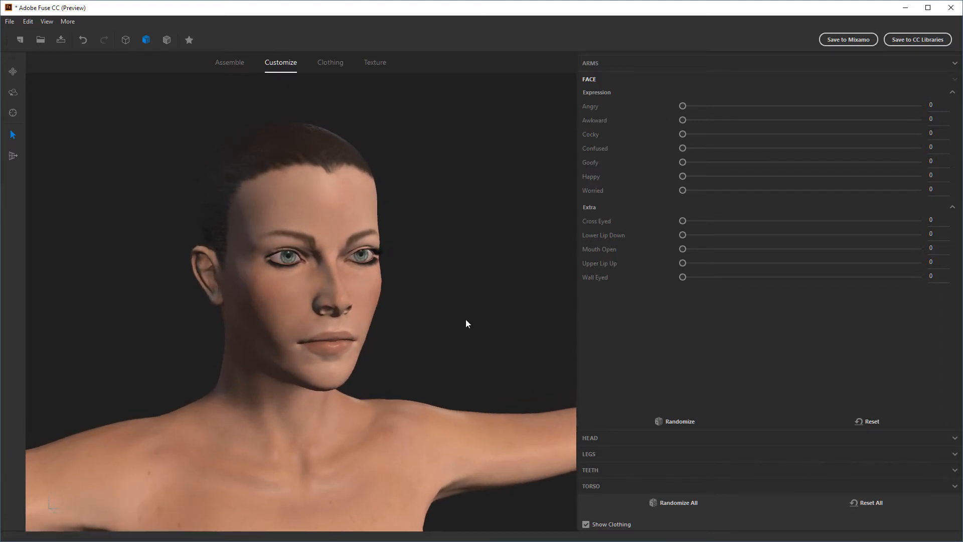
# Try strong facial expressions on the character one by one, including Awkward at 100 and Goofy at 99
pyautogui.moveTo(682, 106); pyautogui.dragTo(924, 146)
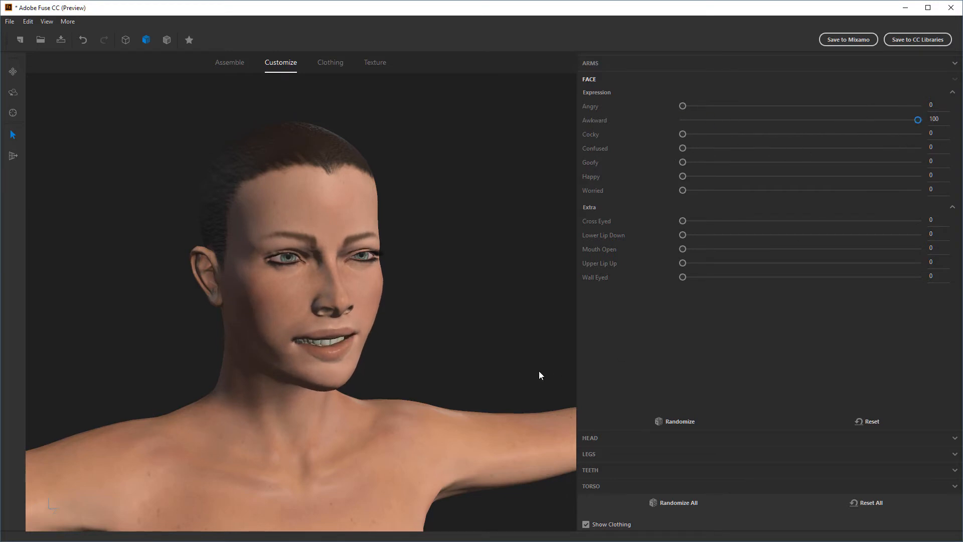
pyautogui.moveTo(537, 370); pyautogui.dragTo(425, 320)
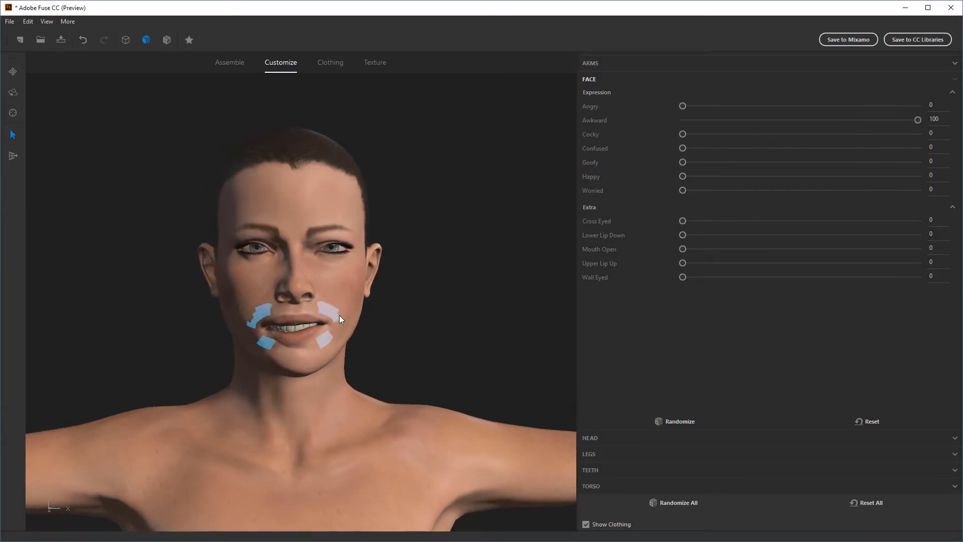
pyautogui.moveTo(435, 353); pyautogui.dragTo(582, 207)
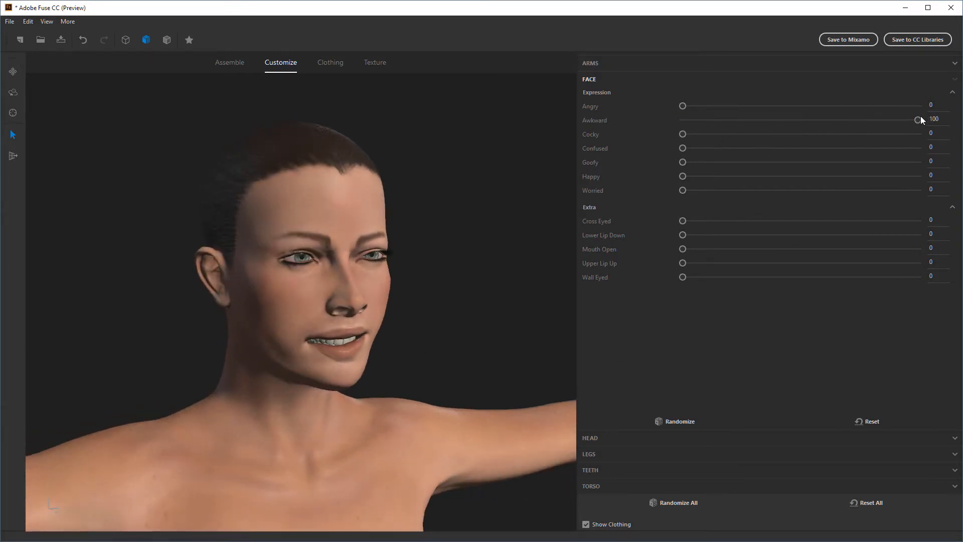
pyautogui.moveTo(919, 119)
pyautogui.mouseDown()
pyautogui.moveTo(776, 136)
pyautogui.moveTo(803, 125)
pyautogui.moveTo(654, 132)
pyautogui.moveTo(910, 120)
pyautogui.mouseUp()
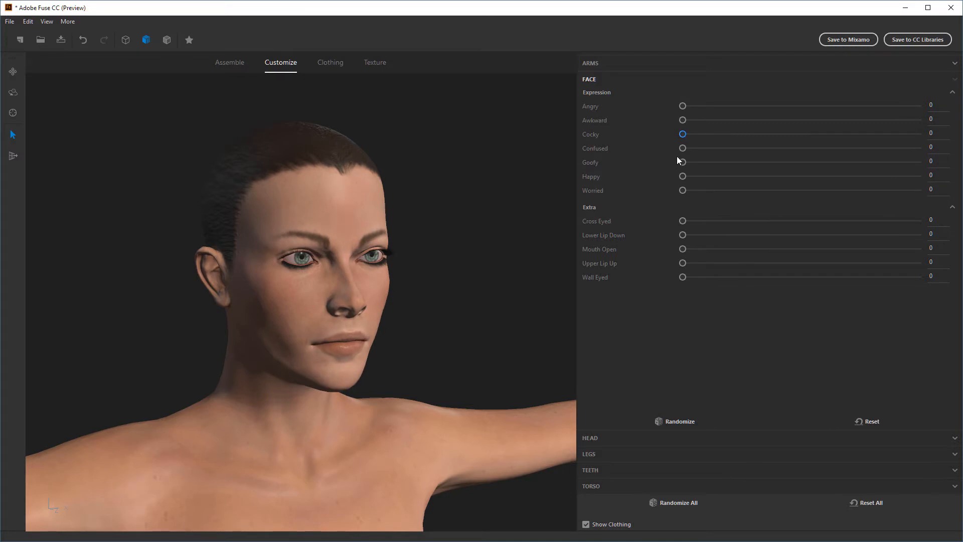
pyautogui.moveTo(681, 148); pyautogui.dragTo(591, 172)
pyautogui.moveTo(683, 162); pyautogui.dragTo(926, 163)
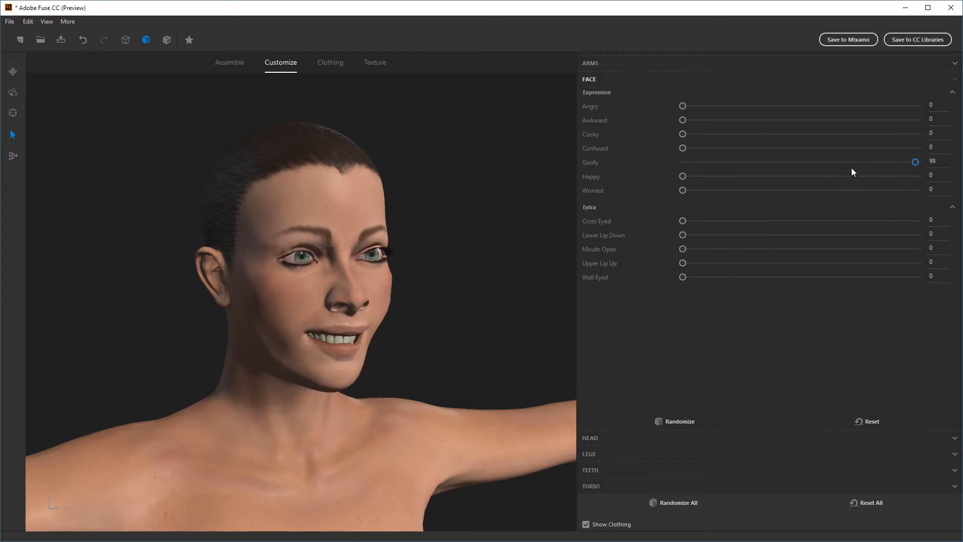
# Blend a mild expression with Angry 17, Awkward 22, Cocky 11, Confused 9, Goofy 10, Happy 10 and Worried 12
pyautogui.moveTo(852, 172); pyautogui.dragTo(741, 148)
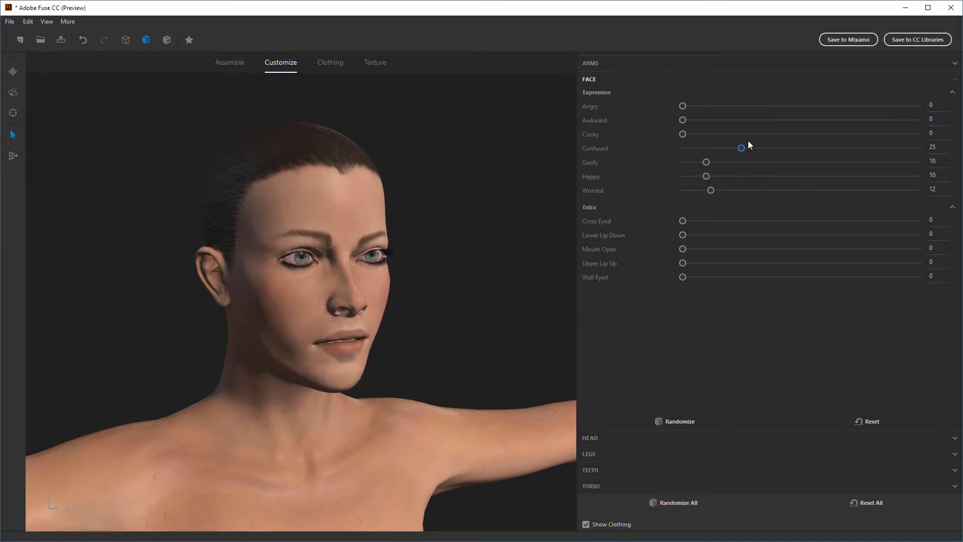
pyautogui.moveTo(688, 134); pyautogui.dragTo(703, 148)
pyautogui.moveTo(682, 106); pyautogui.dragTo(722, 105)
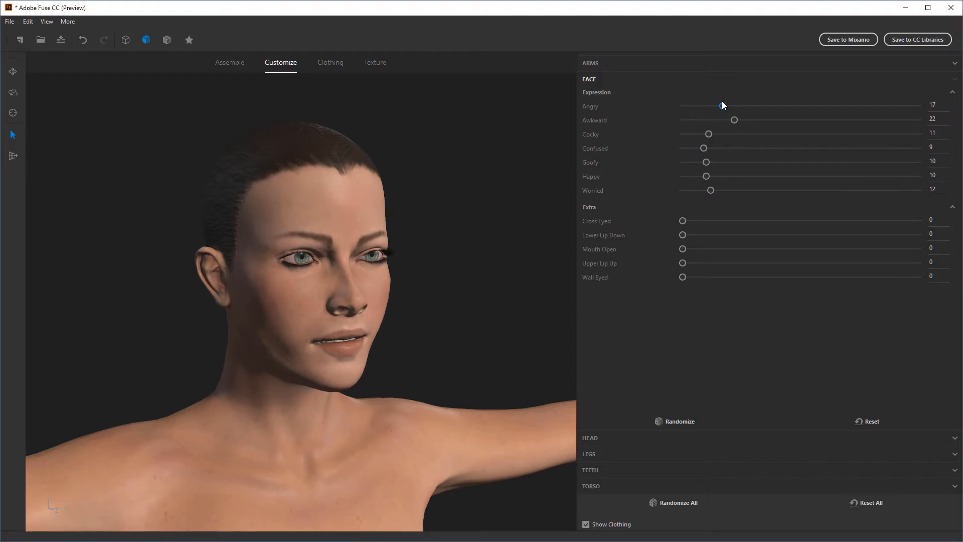
pyautogui.moveTo(452, 407); pyautogui.dragTo(429, 318)
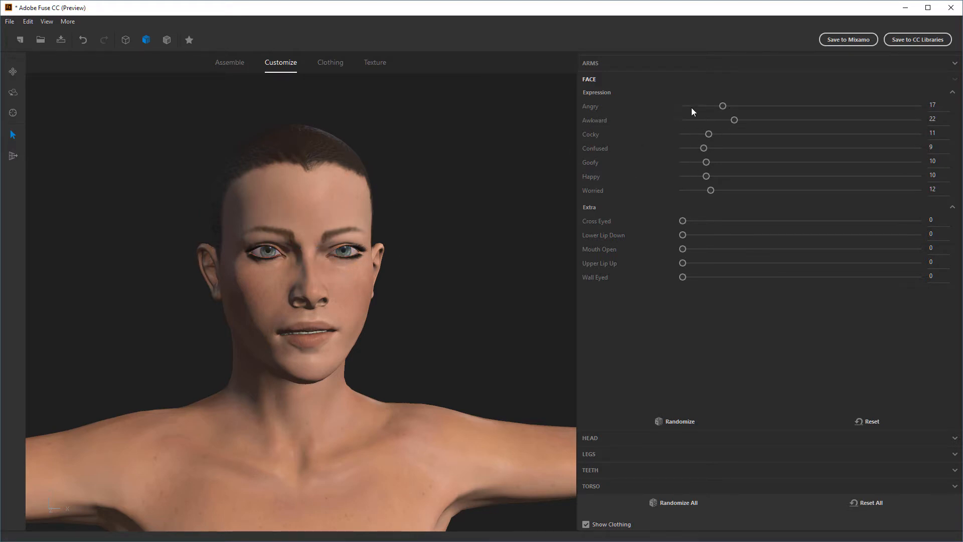
pyautogui.moveTo(461, 358); pyautogui.dragTo(450, 353)
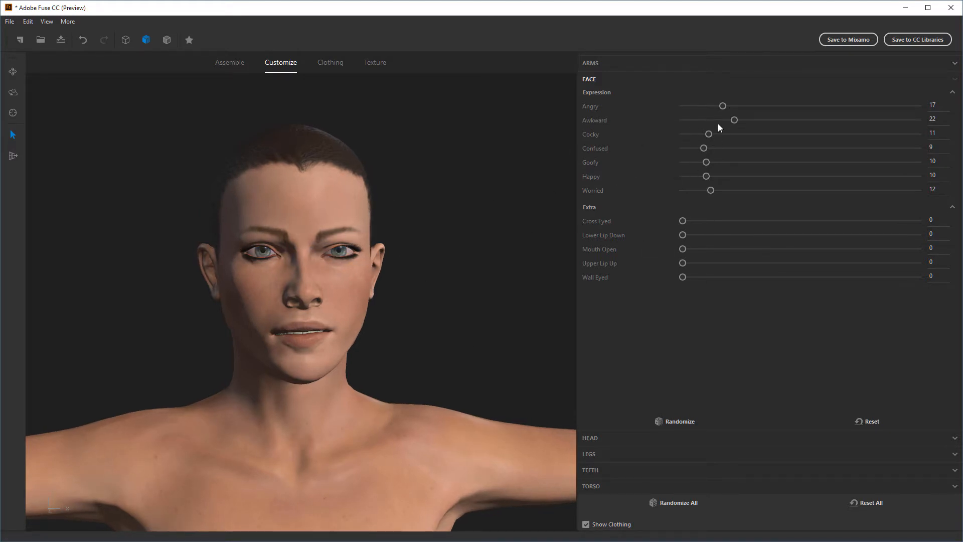
# Adjust the expression to Angry 19, Awkward 8, Cocky 27, Confused 13, Goofy 4 and Happy 26
pyautogui.moveTo(734, 121)
pyautogui.mouseDown()
pyautogui.moveTo(701, 120)
pyautogui.moveTo(735, 135)
pyautogui.mouseUp()
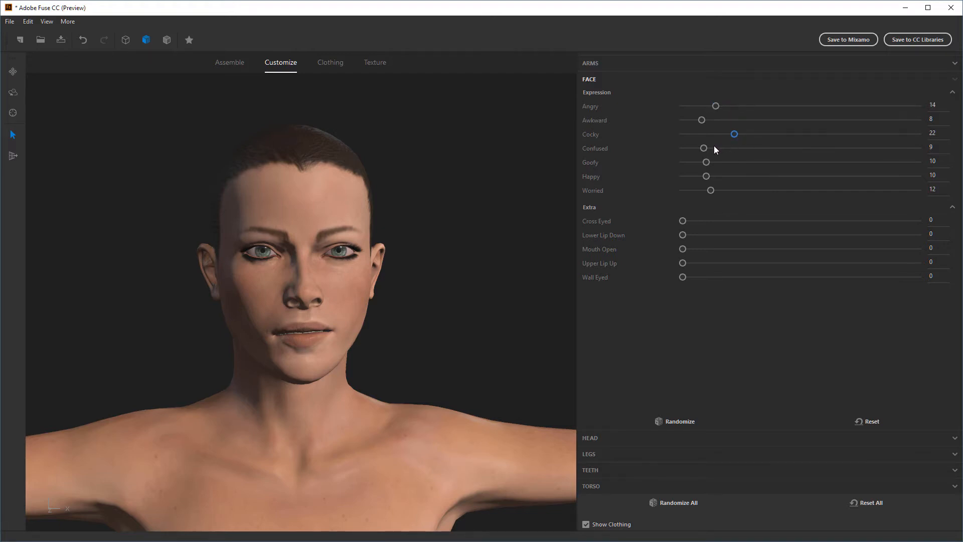
pyautogui.moveTo(706, 162); pyautogui.dragTo(685, 176)
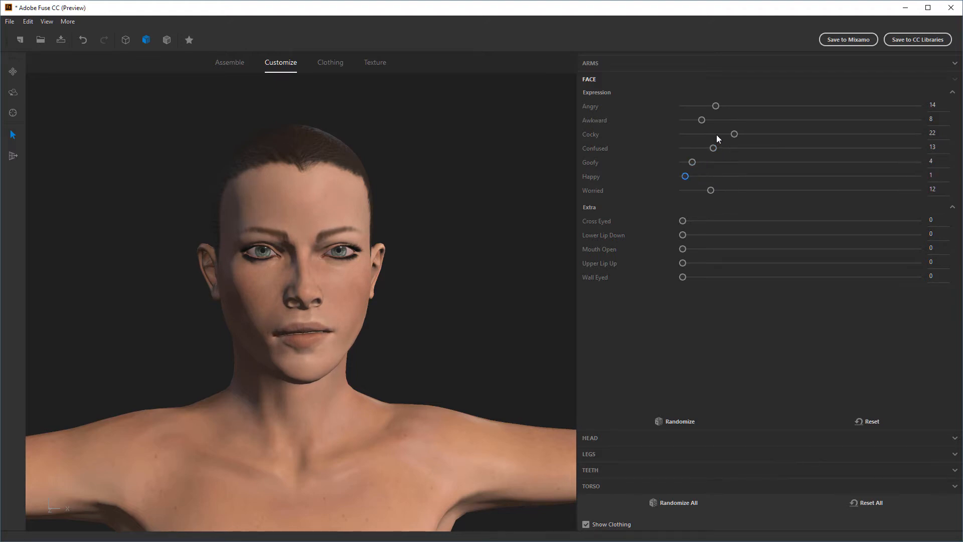
pyautogui.moveTo(735, 134); pyautogui.dragTo(745, 134)
pyautogui.moveTo(715, 106); pyautogui.dragTo(729, 108)
pyautogui.moveTo(692, 179); pyautogui.dragTo(743, 179)
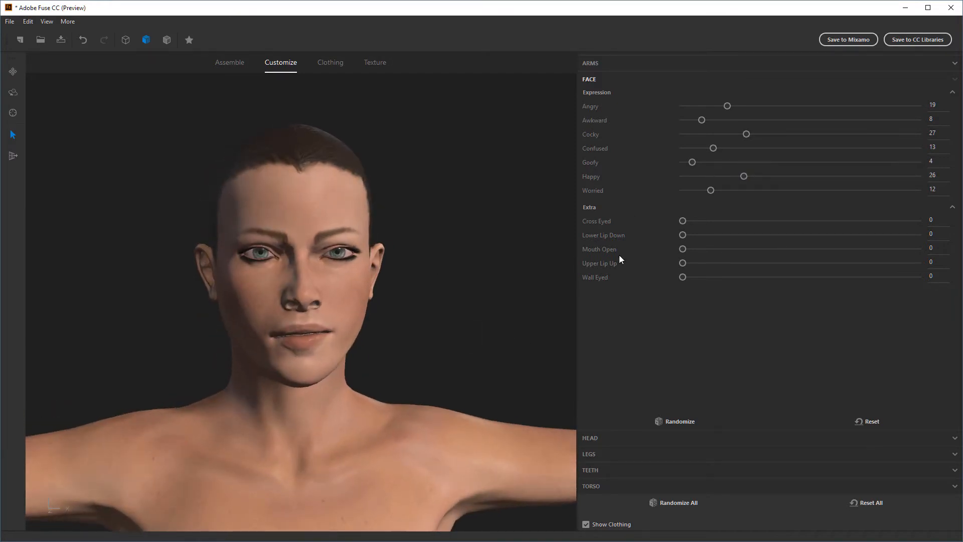
# Try the extra face settings from Cross Eyed to Wall Eyed, return them to 0 and check the face from several angles
pyautogui.moveTo(688, 221); pyautogui.dragTo(611, 261)
pyautogui.moveTo(683, 263); pyautogui.dragTo(586, 268)
pyautogui.moveTo(683, 278); pyautogui.dragTo(615, 294)
pyautogui.moveTo(478, 304); pyautogui.dragTo(494, 298)
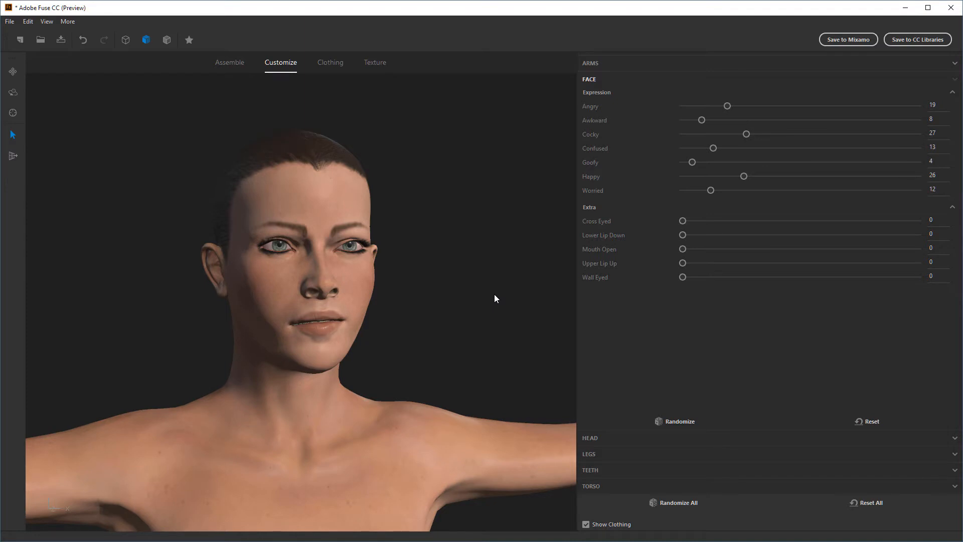
pyautogui.moveTo(447, 324)
pyautogui.mouseDown()
pyautogui.moveTo(396, 330)
pyautogui.moveTo(430, 326)
pyautogui.mouseUp()
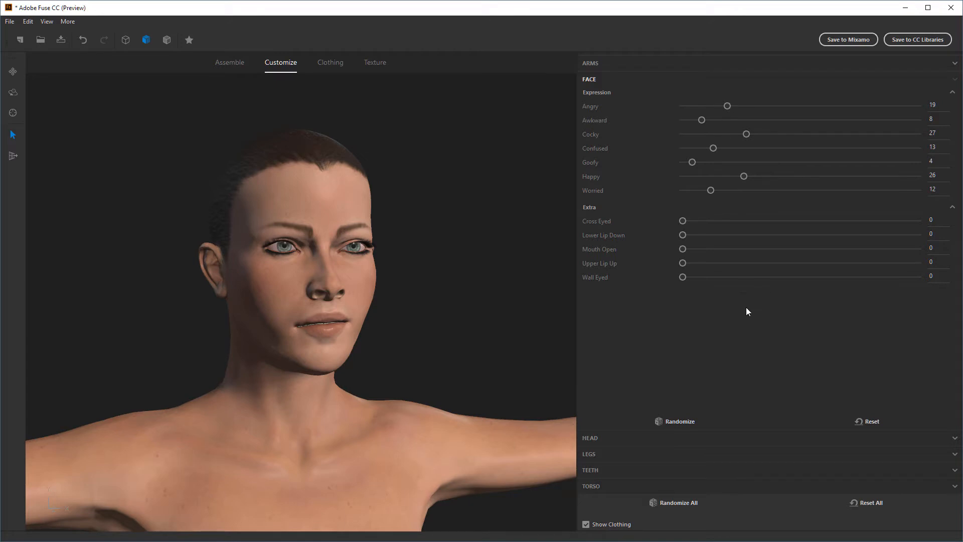
pyautogui.moveTo(441, 315); pyautogui.dragTo(427, 334)
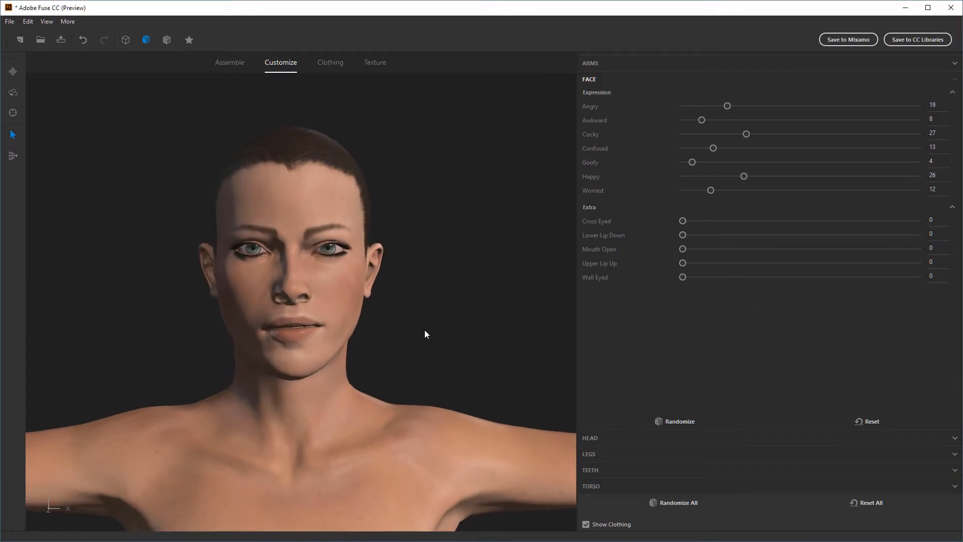
# Soften the expression to Angry 12, Awkward 5, Cocky 13, Confused 7, Happy 8 and Worried 14
pyautogui.click(767, 176)
pyautogui.moveTo(767, 176); pyautogui.dragTo(717, 176)
pyautogui.moveTo(746, 134); pyautogui.dragTo(712, 108)
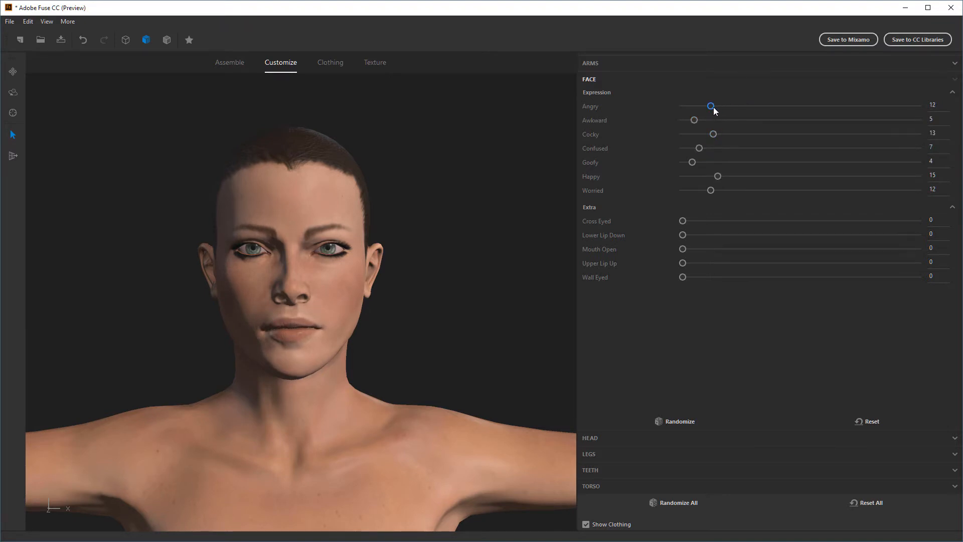
pyautogui.moveTo(473, 307)
pyautogui.mouseDown()
pyautogui.moveTo(491, 318)
pyautogui.moveTo(478, 322)
pyautogui.mouseUp()
pyautogui.moveTo(711, 190); pyautogui.dragTo(702, 176)
pyautogui.moveTo(428, 328); pyautogui.dragTo(420, 335)
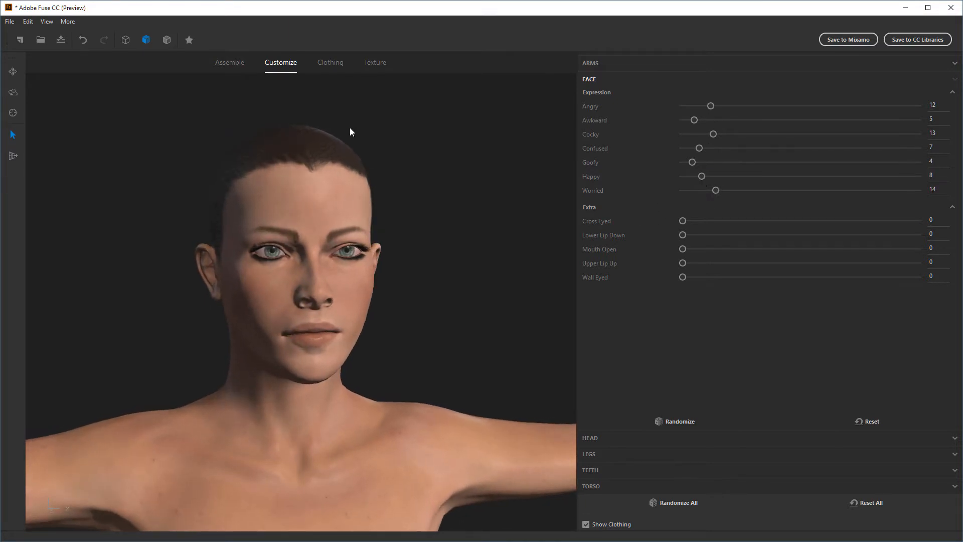
# Browse the available clothing tops and put the 3Quarter Sleeve Tee on the character
pyautogui.click(330, 63)
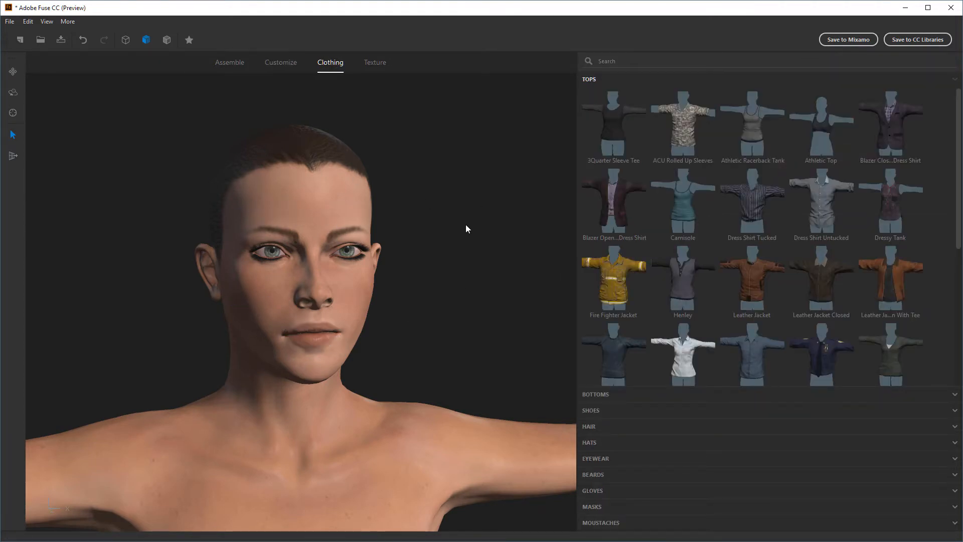
pyautogui.scroll(-3, 764, 327)
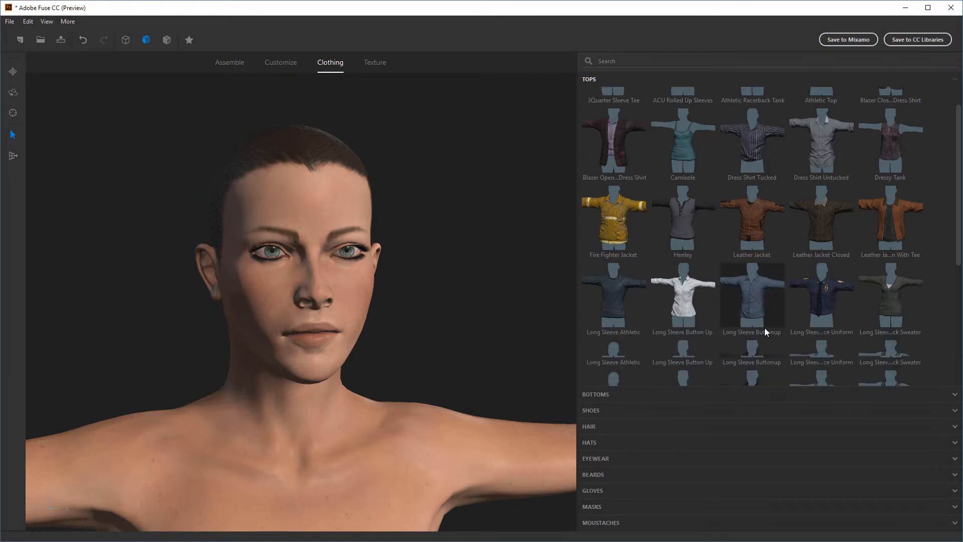
pyautogui.scroll(-4, 772, 323)
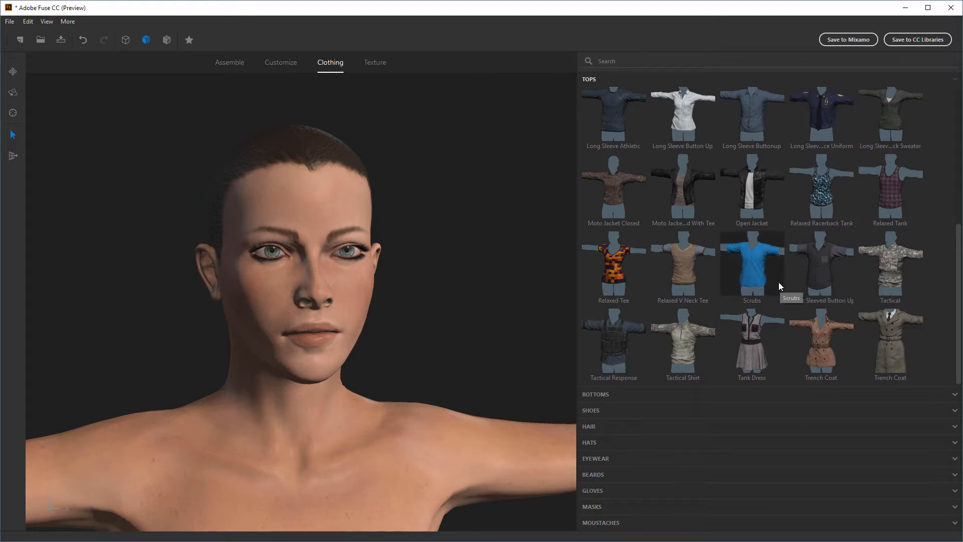
pyautogui.scroll(2, 807, 334)
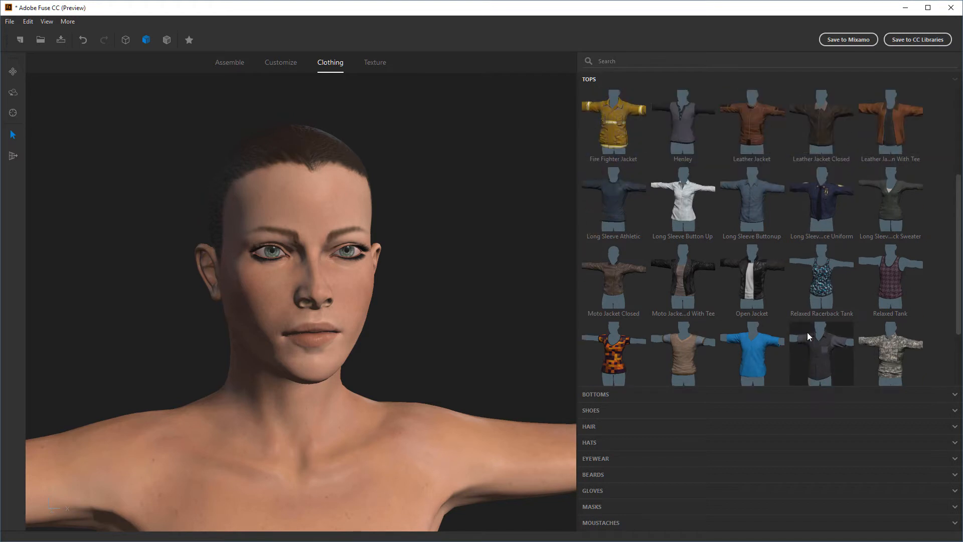
pyautogui.scroll(3, 807, 331)
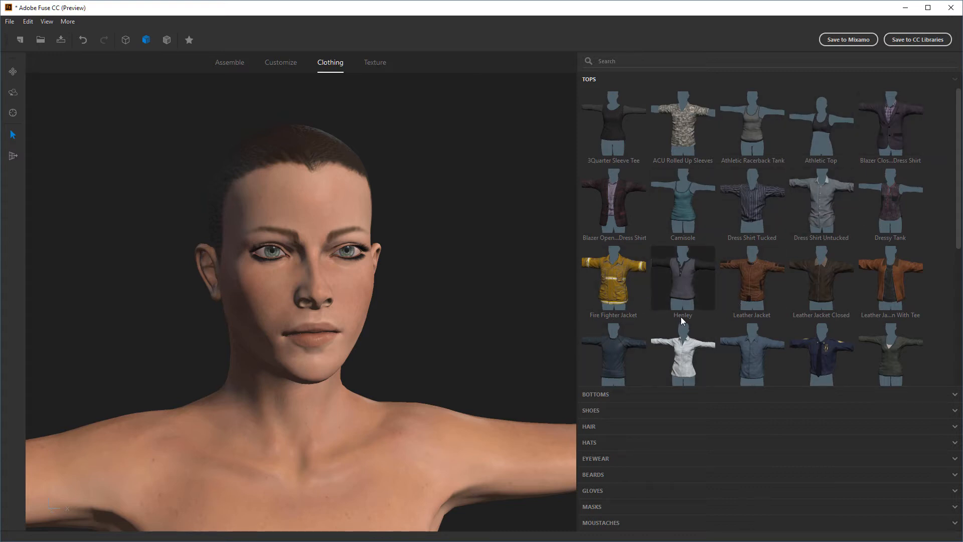
pyautogui.click(605, 129)
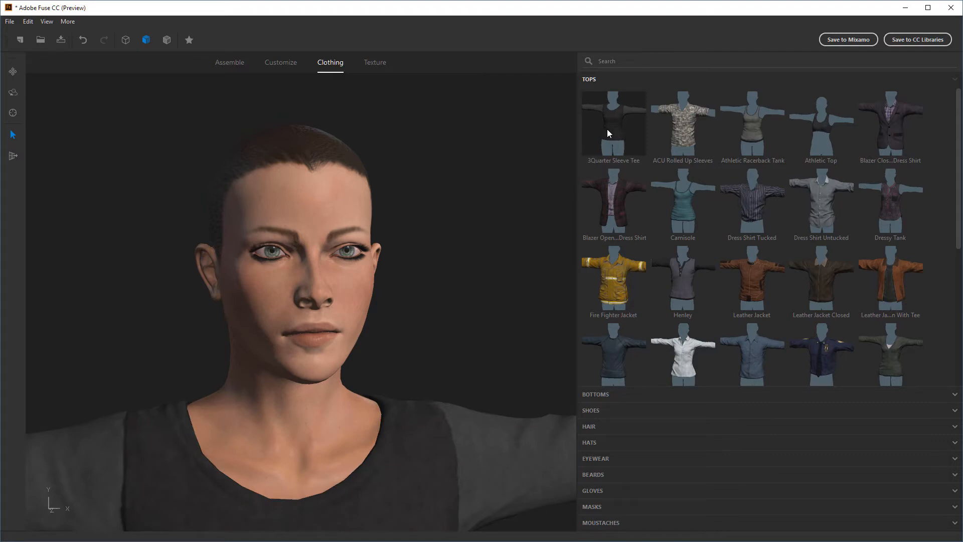
# Inspect how the tee fits the character's neckline, sleeves, torso and hem from several angles
pyautogui.moveTo(480, 228); pyautogui.dragTo(452, 270)
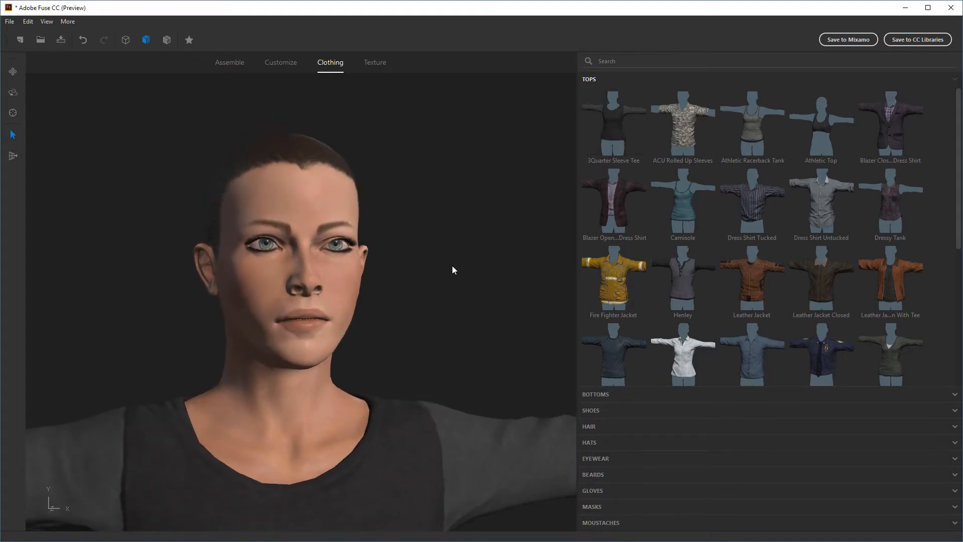
pyautogui.scroll(-4, 448, 281)
pyautogui.moveTo(447, 284); pyautogui.dragTo(419, 164, button='middle')
pyautogui.scroll(-1, 405, 420)
pyautogui.moveTo(405, 420)
pyautogui.mouseDown()
pyautogui.moveTo(497, 423)
pyautogui.moveTo(399, 415)
pyautogui.moveTo(416, 422)
pyautogui.mouseUp()
pyautogui.moveTo(416, 422); pyautogui.dragTo(477, 452, button='middle')
pyautogui.scroll(4, 321, 321)
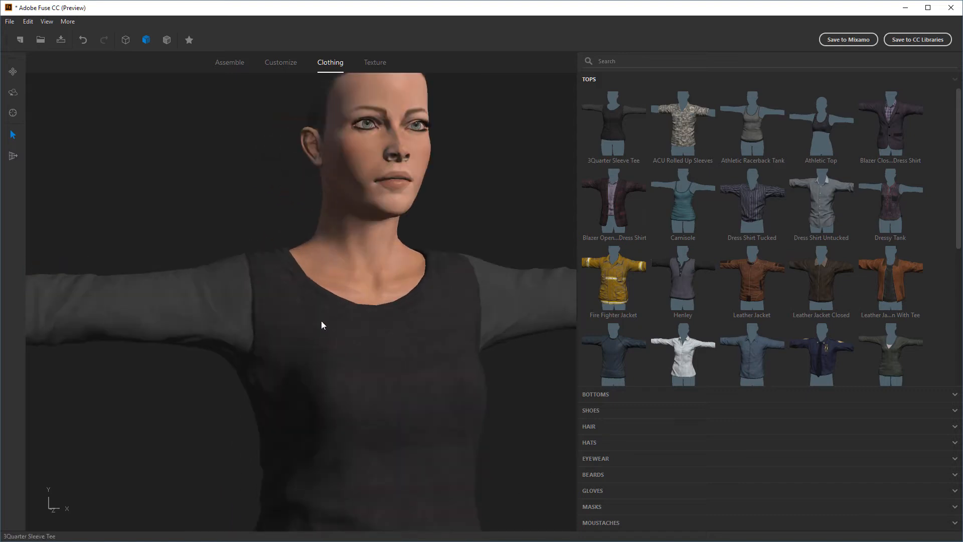
pyautogui.moveTo(166, 400); pyautogui.dragTo(191, 393)
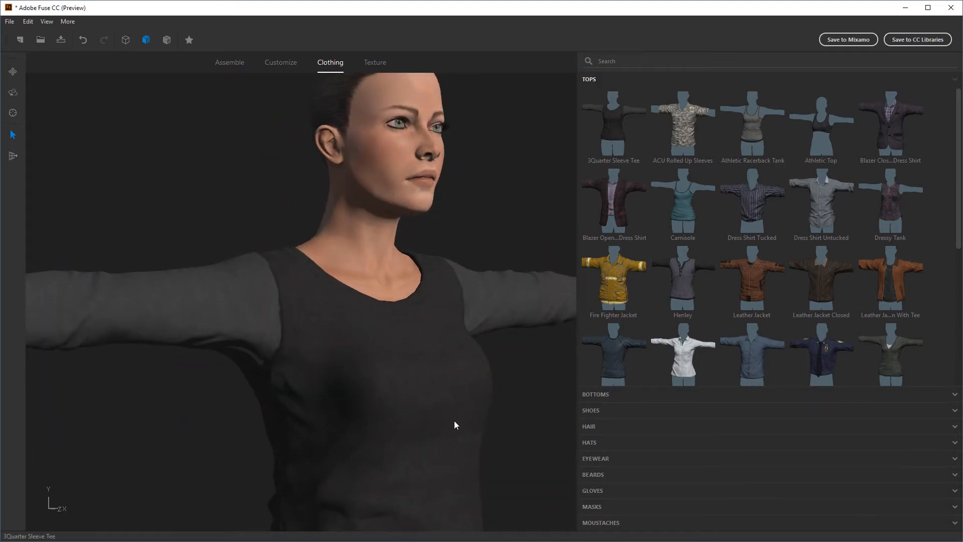
pyautogui.scroll(-2, 523, 401)
pyautogui.moveTo(522, 402); pyautogui.dragTo(480, 281, button='middle')
pyautogui.scroll(-2, 478, 372)
pyautogui.moveTo(478, 372); pyautogui.dragTo(453, 258, button='middle')
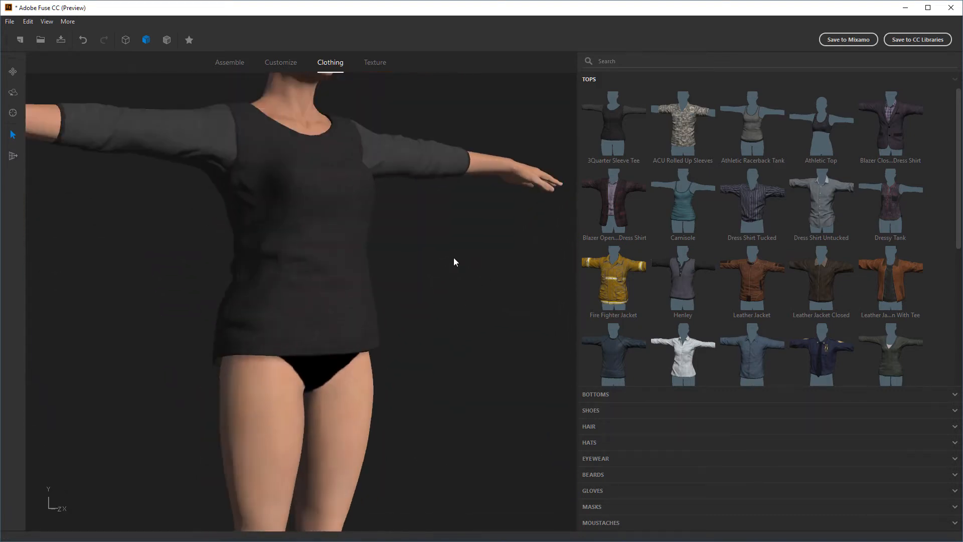
pyautogui.moveTo(453, 261); pyautogui.dragTo(497, 371)
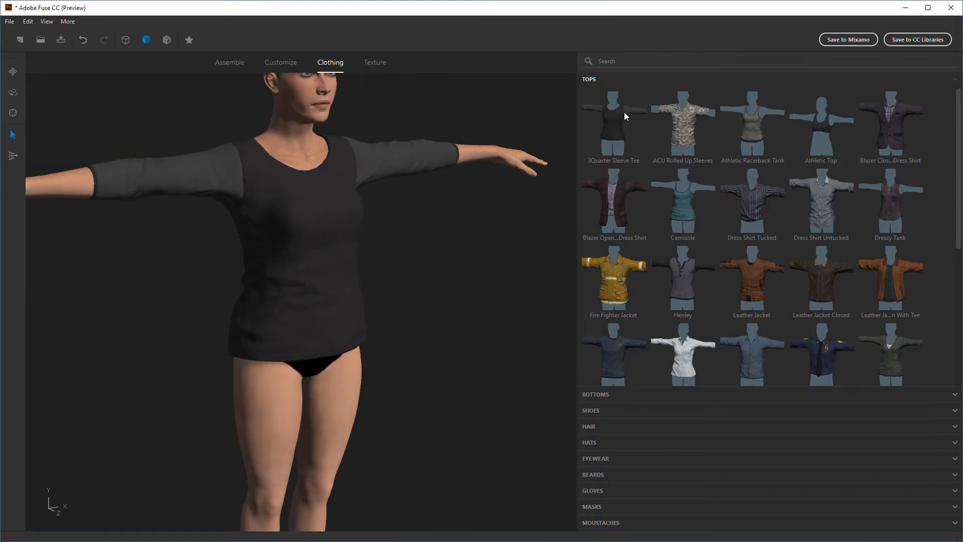
# Dress the character in fitted dark-blue pants and the Boots 1 shoes
pyautogui.click(607, 393)
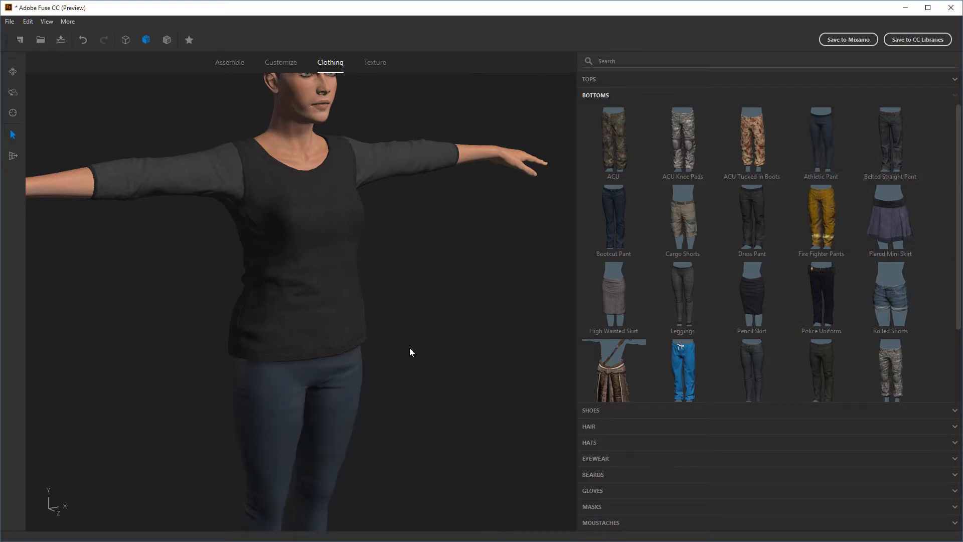
pyautogui.moveTo(409, 350); pyautogui.dragTo(490, 293)
pyautogui.click(600, 412)
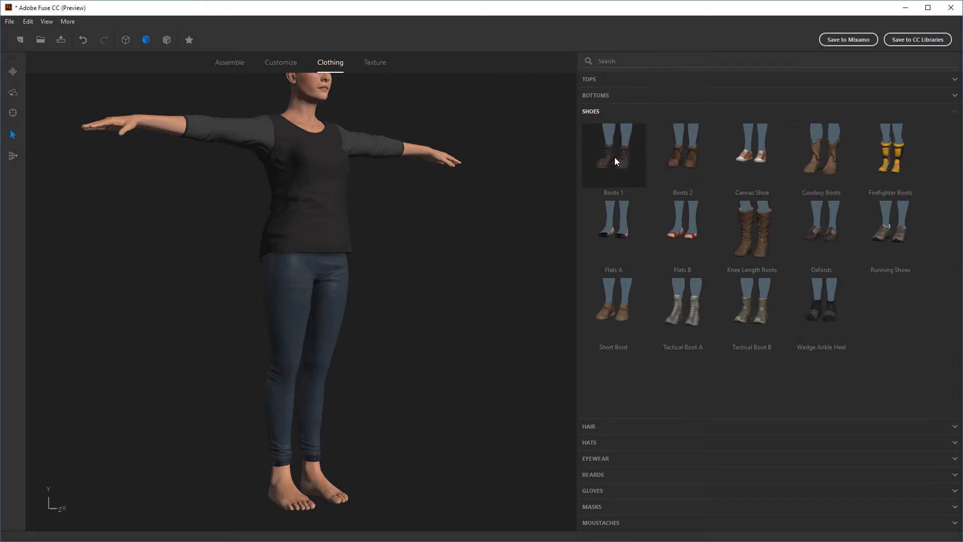
pyautogui.moveTo(374, 393); pyautogui.dragTo(279, 379)
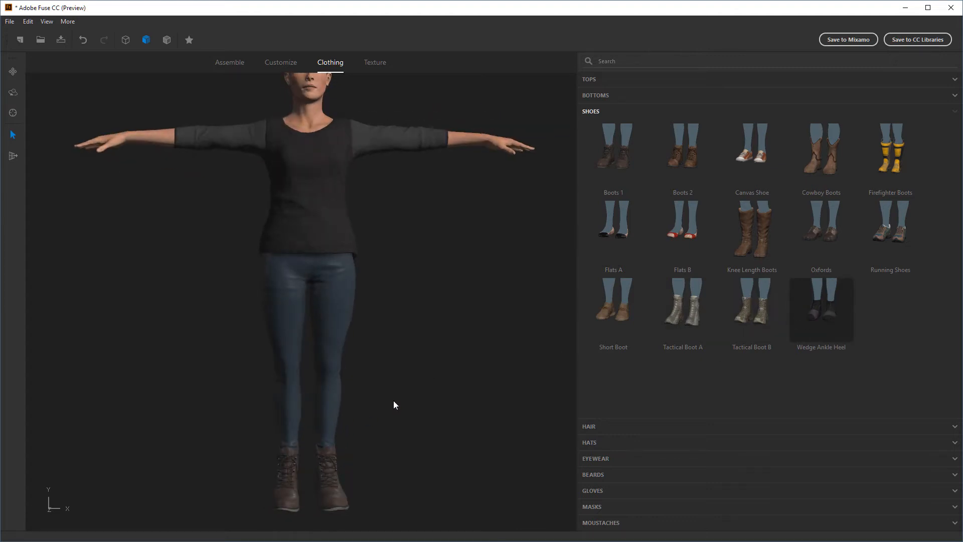
# Compare the Wedge Ankle Heel with the Boots 1 shoes, keep Boots 1, and give the character the Alpha Ponytail hairstyle
pyautogui.moveTo(417, 389); pyautogui.dragTo(463, 394)
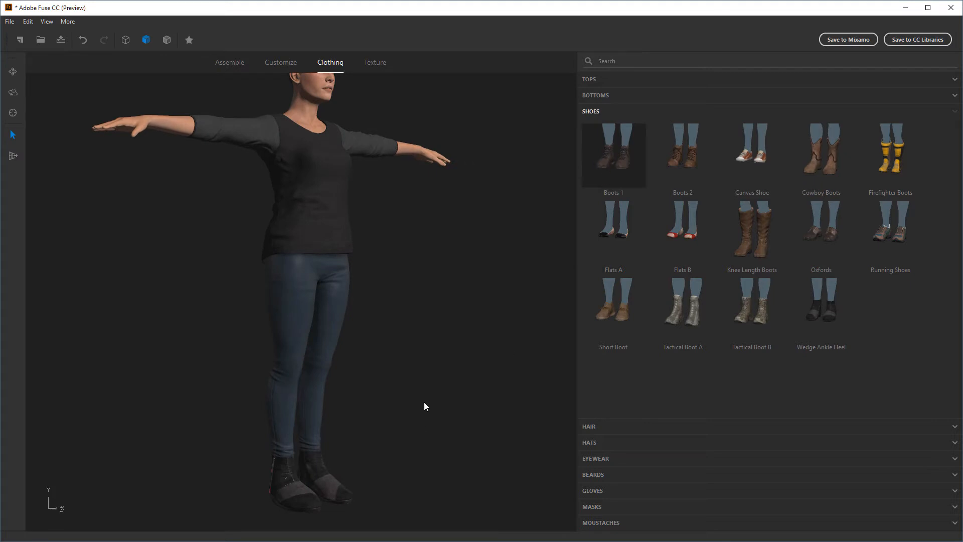
pyautogui.moveTo(455, 393); pyautogui.dragTo(542, 434)
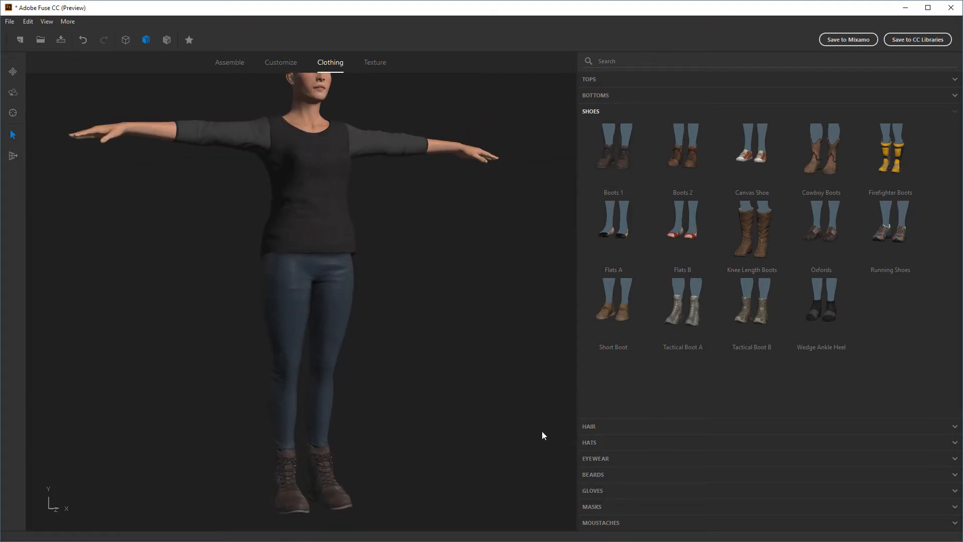
pyautogui.click(591, 426)
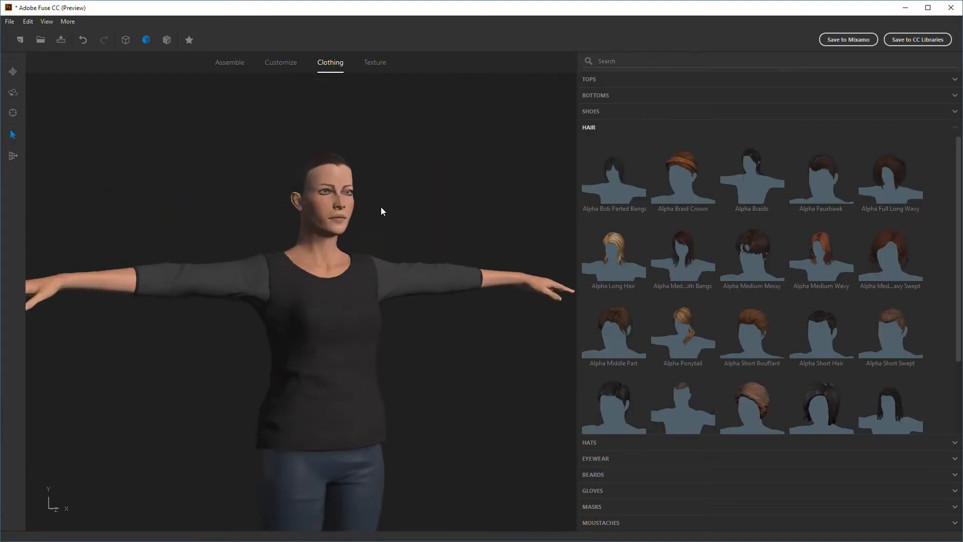
pyautogui.scroll(-1, 742, 291)
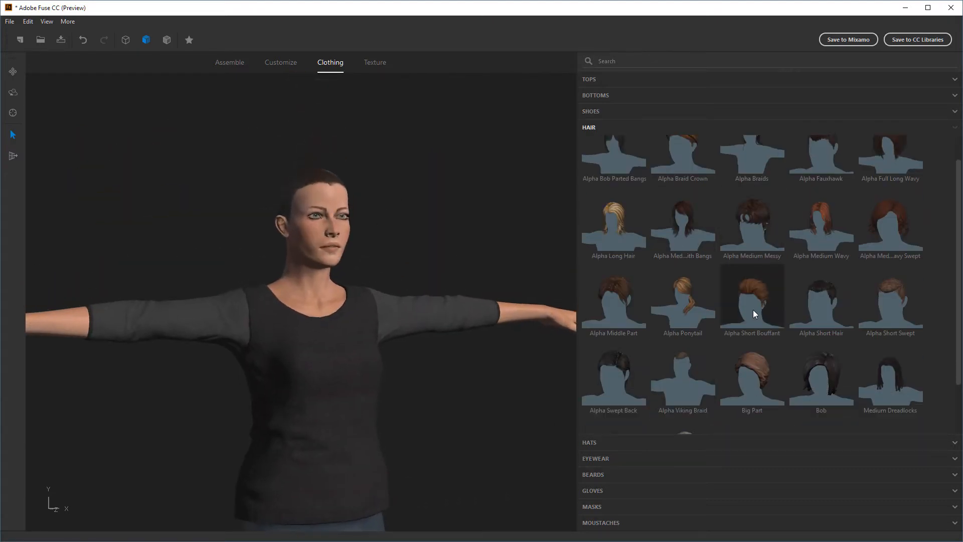
pyautogui.scroll(-2, 753, 309)
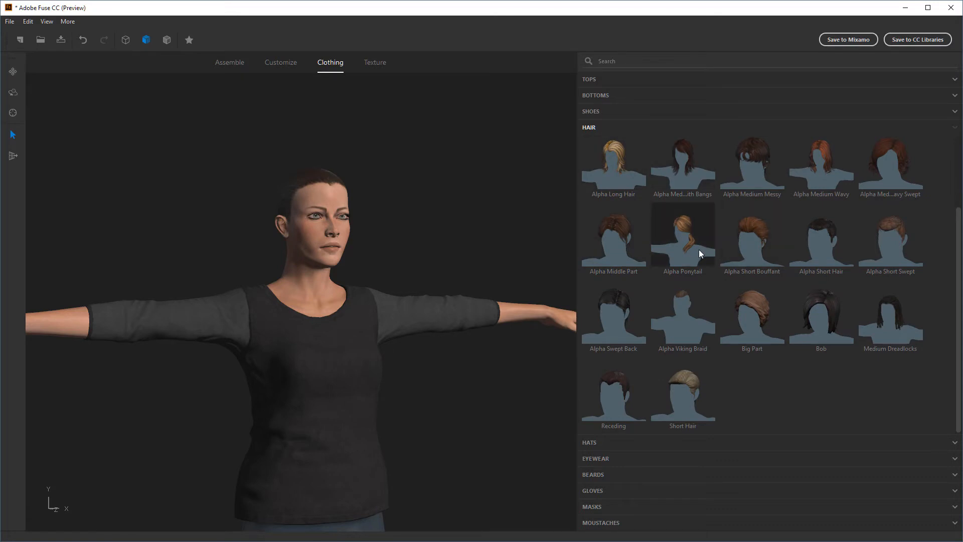
pyautogui.moveTo(445, 242); pyautogui.dragTo(421, 246, button='middle')
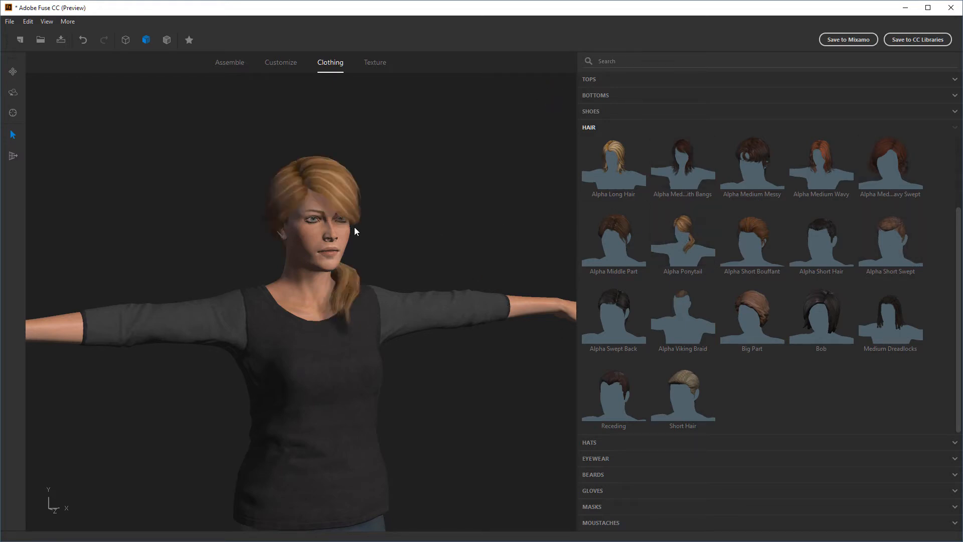
pyautogui.moveTo(407, 208); pyautogui.dragTo(451, 180, button='middle')
pyautogui.scroll(2, 399, 197)
pyautogui.scroll(5, 399, 197)
# Browse the available hats, eyewear and beards
pyautogui.scroll(-3, 459, 246)
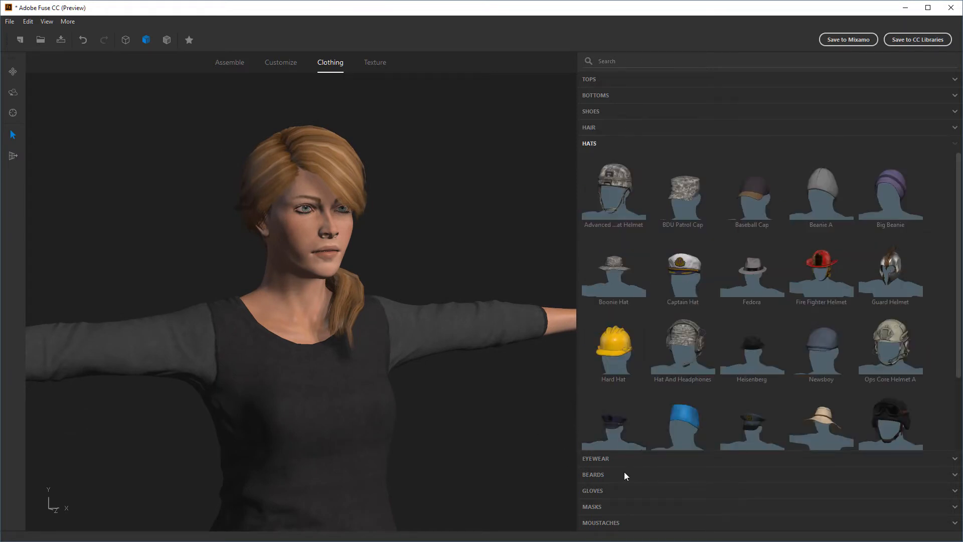
pyautogui.click(600, 460)
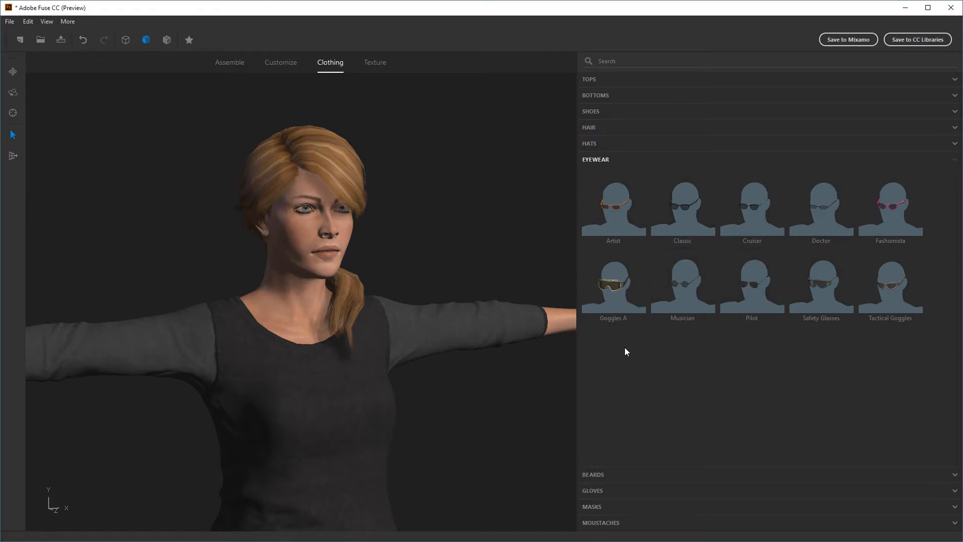
pyautogui.click(601, 474)
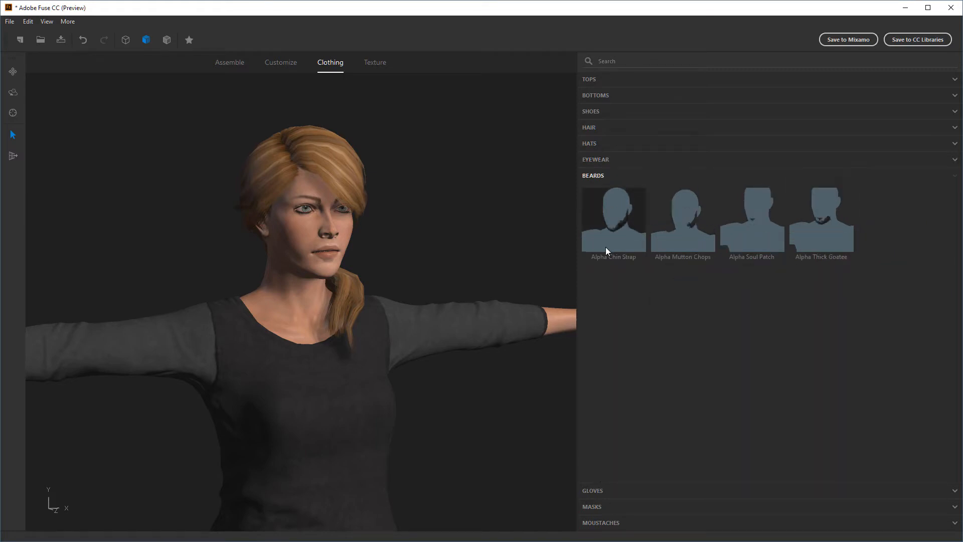
# Put the Fingerless Gloves on the character and check how they fit on the hands
pyautogui.click(591, 493)
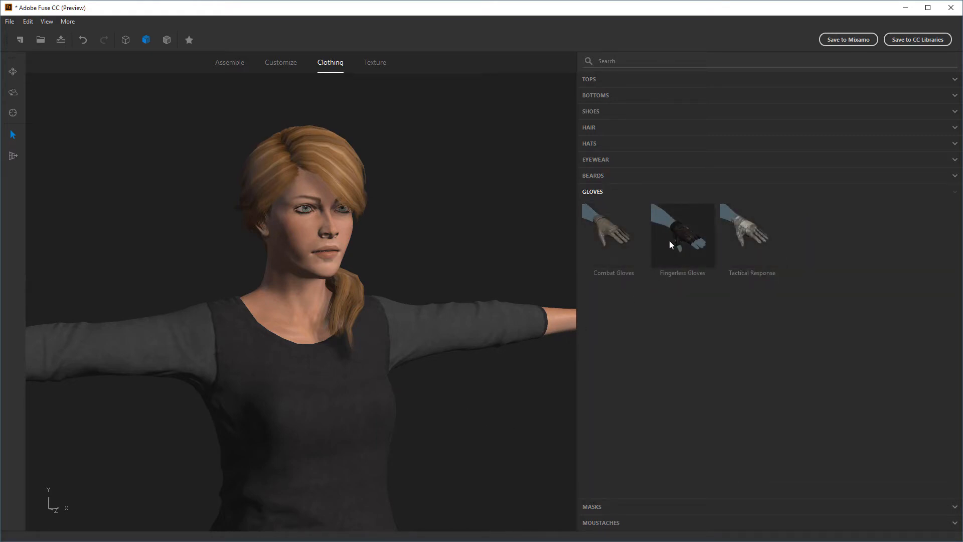
pyautogui.moveTo(520, 383); pyautogui.dragTo(399, 333)
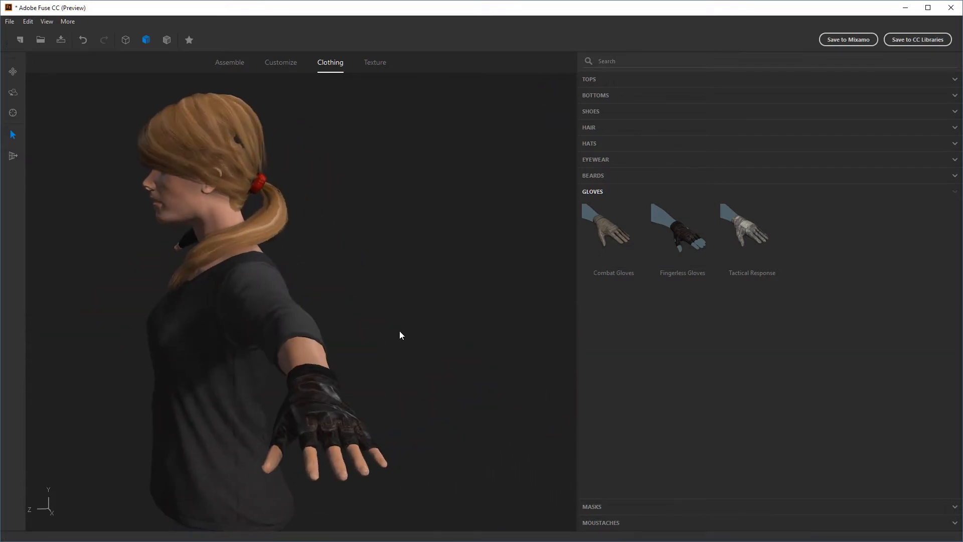
pyautogui.moveTo(327, 393); pyautogui.dragTo(423, 359)
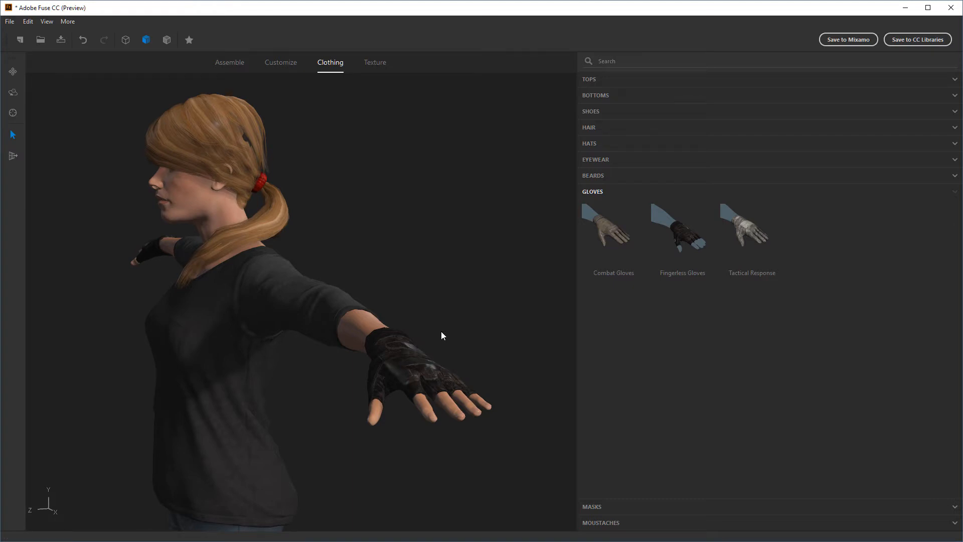
pyautogui.moveTo(441, 333); pyautogui.dragTo(521, 306)
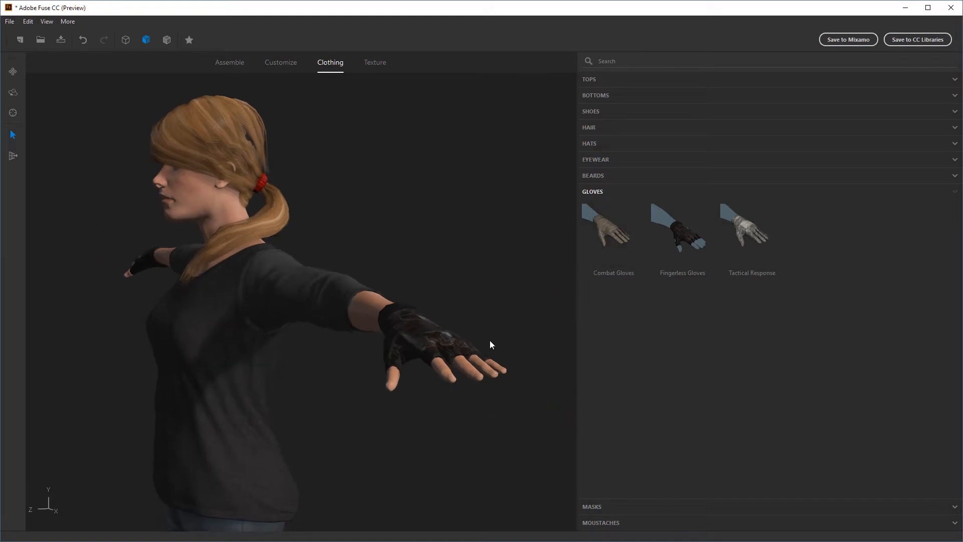
pyautogui.moveTo(342, 383)
pyautogui.mouseDown()
pyautogui.moveTo(396, 385)
pyautogui.moveTo(359, 378)
pyautogui.mouseUp()
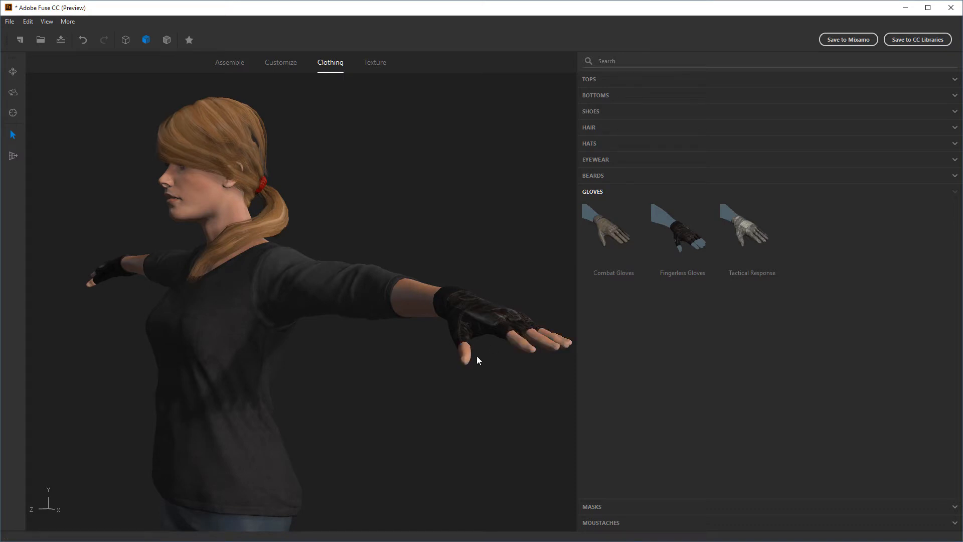
pyautogui.moveTo(447, 354); pyautogui.dragTo(500, 362)
pyautogui.scroll(-5, 501, 362)
pyautogui.moveTo(459, 370); pyautogui.dragTo(485, 278, button='middle')
pyautogui.scroll(-2, 487, 315)
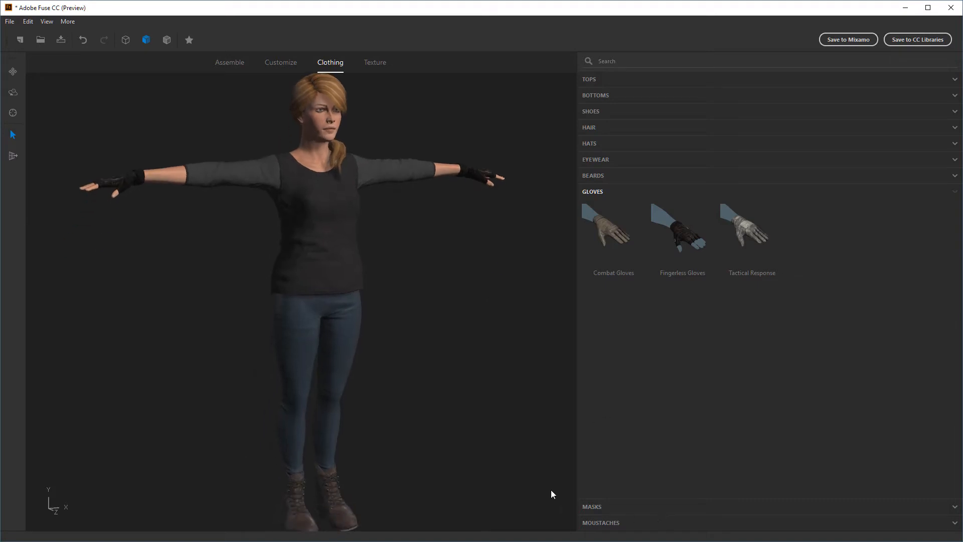
# Browse the available masks and examine the fully dressed character from several angles
pyautogui.click(594, 507)
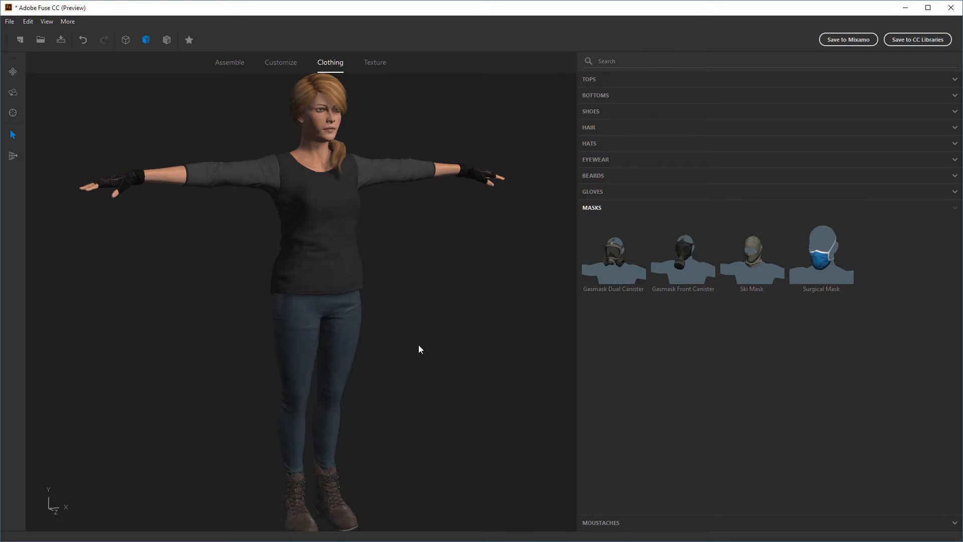
pyautogui.moveTo(418, 345); pyautogui.dragTo(412, 331, button='middle')
pyautogui.moveTo(420, 348); pyautogui.dragTo(435, 344, button='right')
pyautogui.moveTo(435, 344); pyautogui.dragTo(413, 366, button='middle')
pyautogui.scroll(-2, 431, 361)
pyautogui.moveTo(413, 366); pyautogui.dragTo(390, 355, button='right')
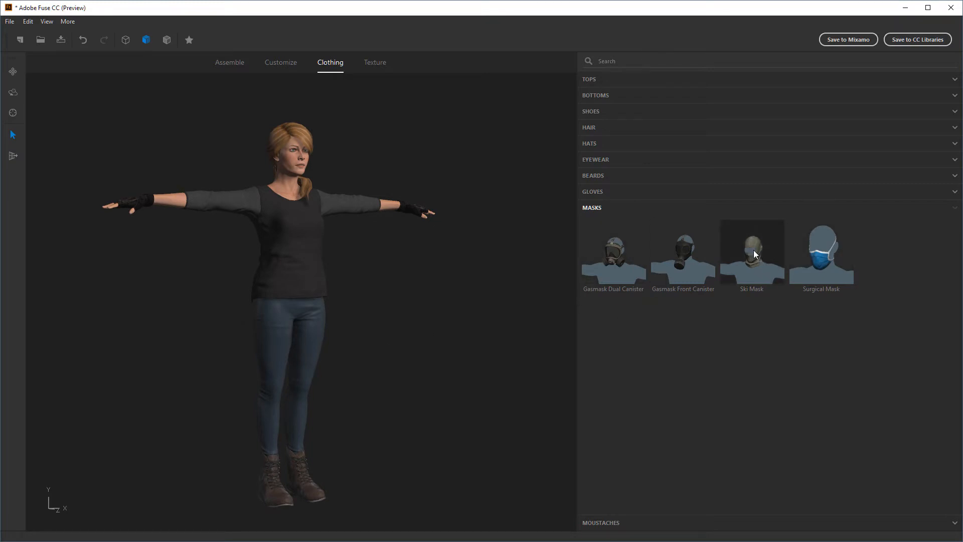
pyautogui.moveTo(451, 325); pyautogui.dragTo(496, 327, button='right')
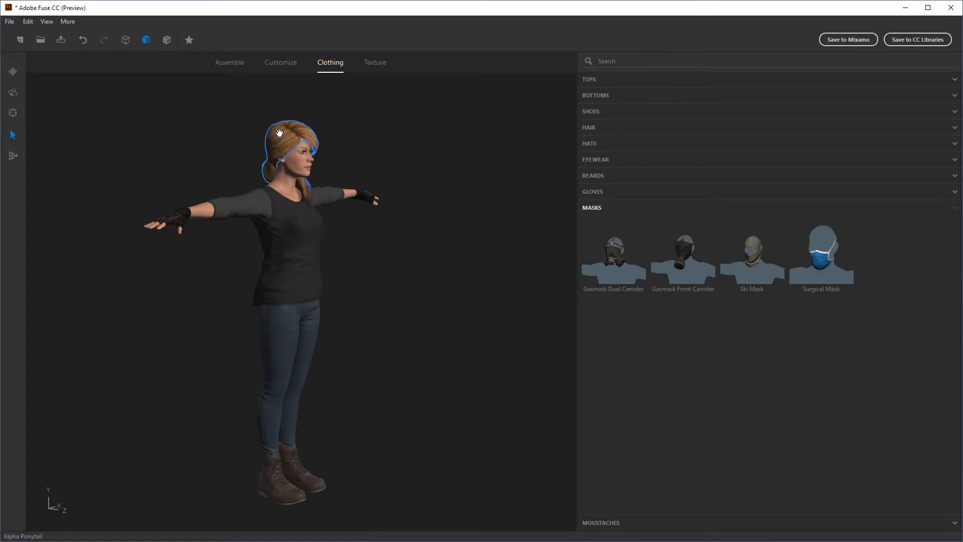
pyautogui.moveTo(571, 339); pyautogui.dragTo(442, 312, button='right')
pyautogui.moveTo(473, 372); pyautogui.dragTo(409, 317, button='right')
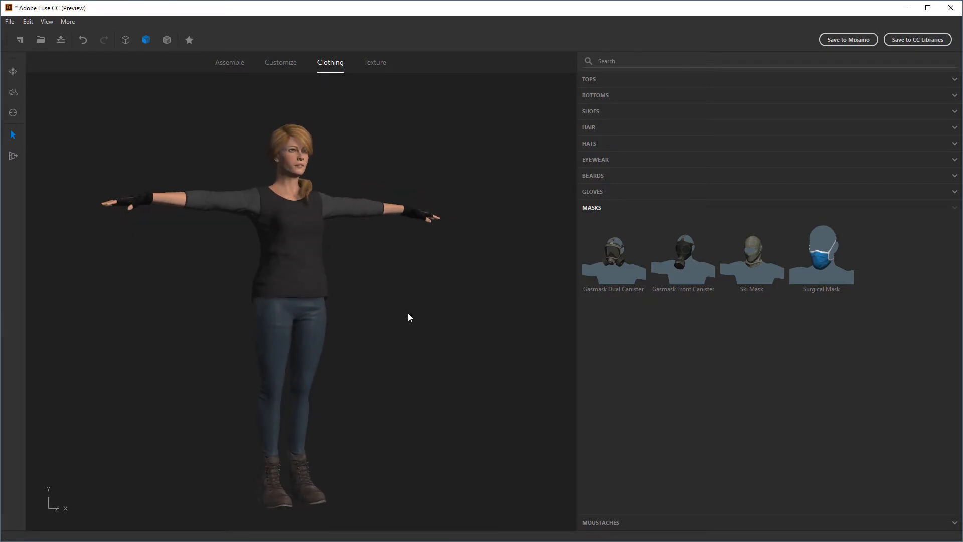
# Select the character's ponytail hair and open its texture parameters
pyautogui.click(295, 128)
pyautogui.moveTo(432, 354)
pyautogui.mouseDown(button='right')
pyautogui.moveTo(408, 369)
pyautogui.moveTo(429, 370)
pyautogui.mouseUp(button='right')
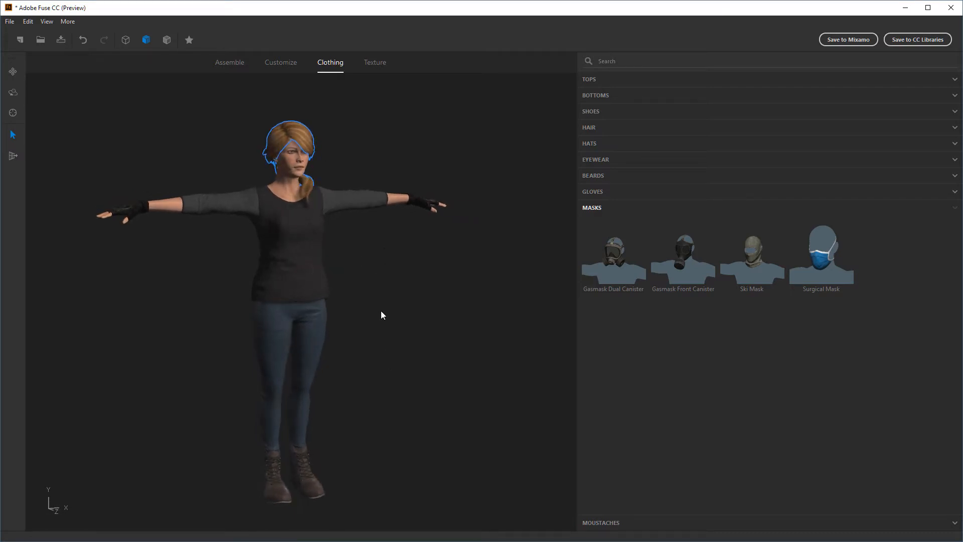
pyautogui.scroll(3, 371, 276)
pyautogui.moveTo(372, 277); pyautogui.dragTo(451, 370, button='middle')
pyautogui.scroll(-1, 444, 347)
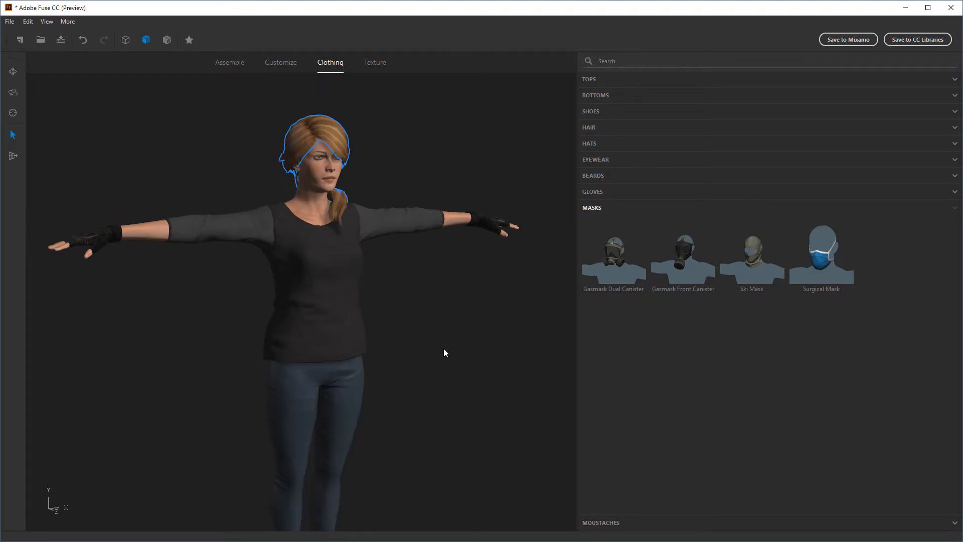
pyautogui.scroll(-3, 443, 351)
pyautogui.click(375, 62)
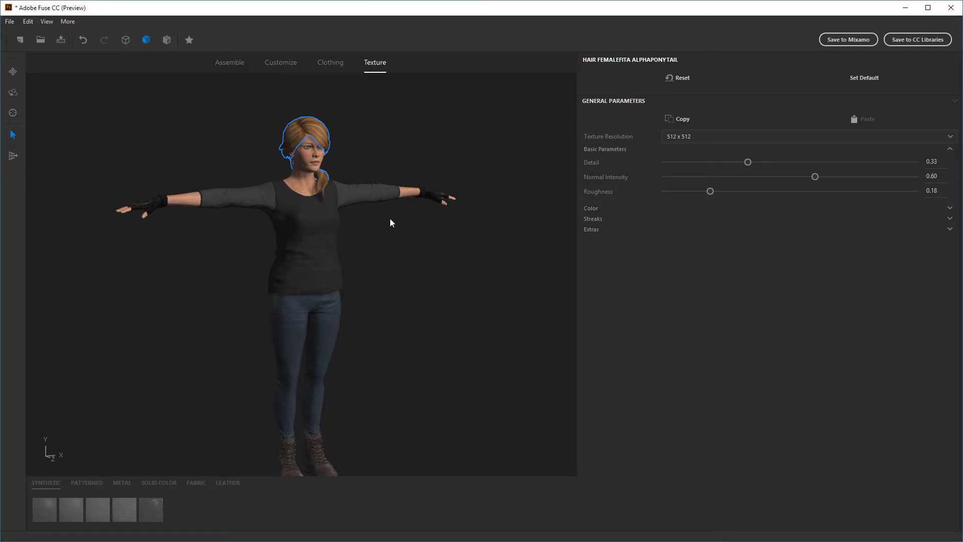
# Examine the hair texture up close and review the texture resolutions on offer for it
pyautogui.scroll(3, 383, 224)
pyautogui.moveTo(400, 224); pyautogui.dragTo(408, 326, button='middle')
pyautogui.scroll(3, 393, 201)
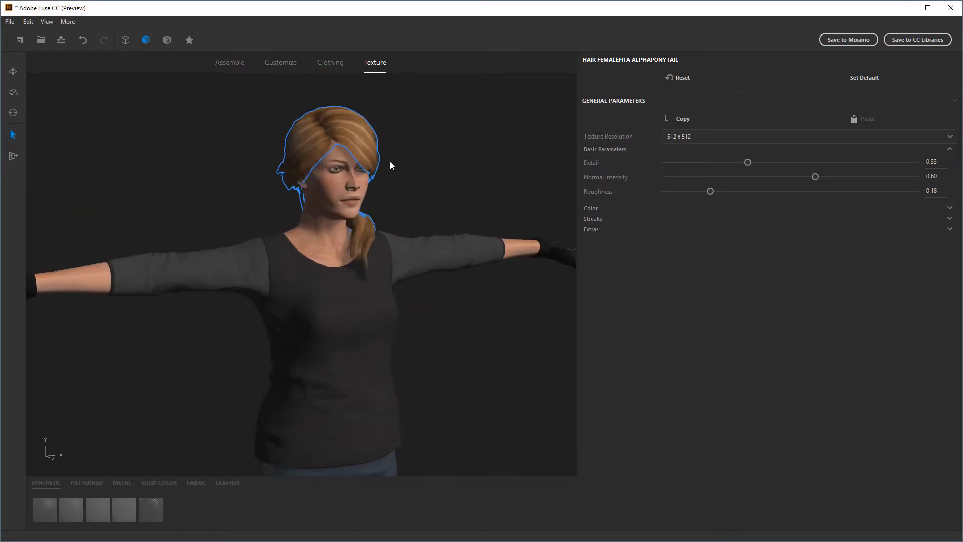
pyautogui.moveTo(463, 185); pyautogui.dragTo(452, 206, button='middle')
pyautogui.scroll(5, 451, 209)
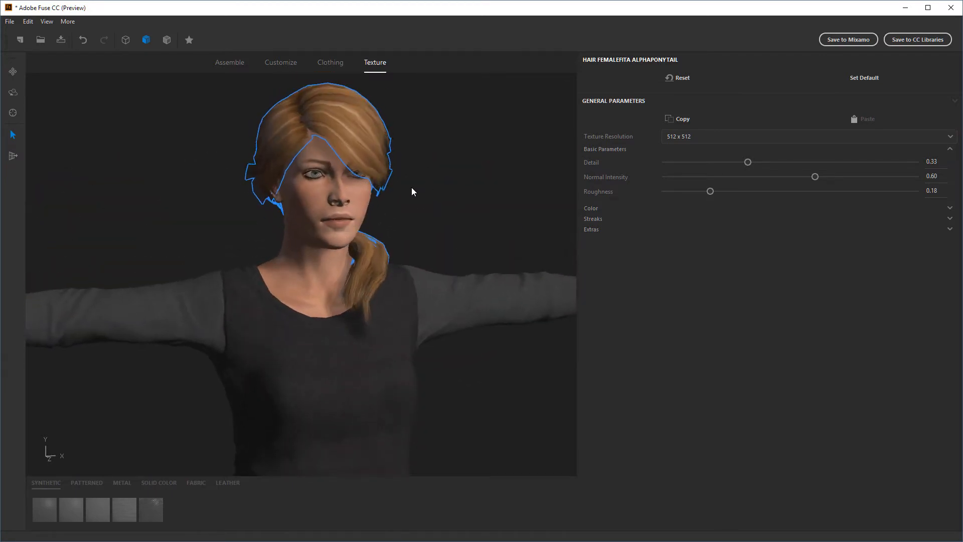
pyautogui.moveTo(384, 187); pyautogui.dragTo(459, 185, button='right')
pyautogui.moveTo(460, 185); pyautogui.dragTo(445, 221, button='middle')
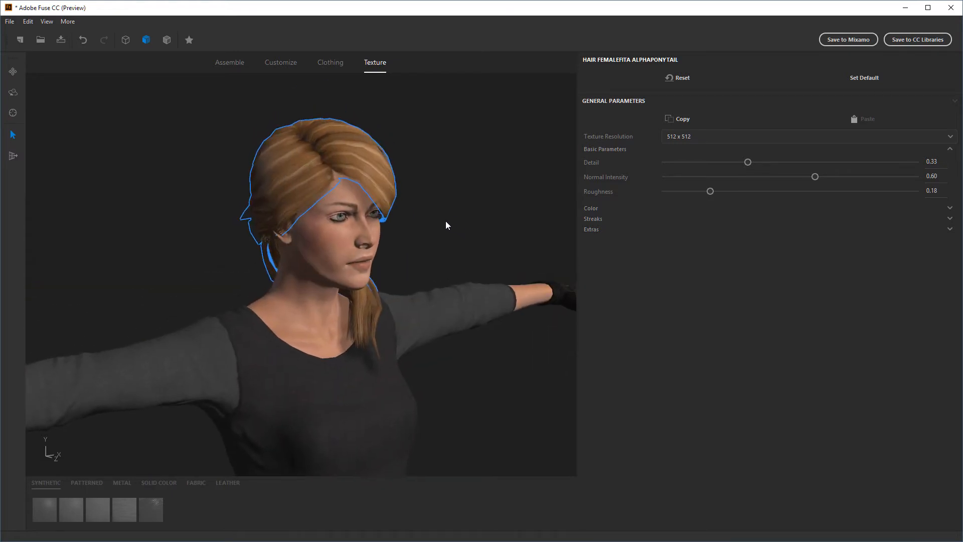
pyautogui.click(682, 137)
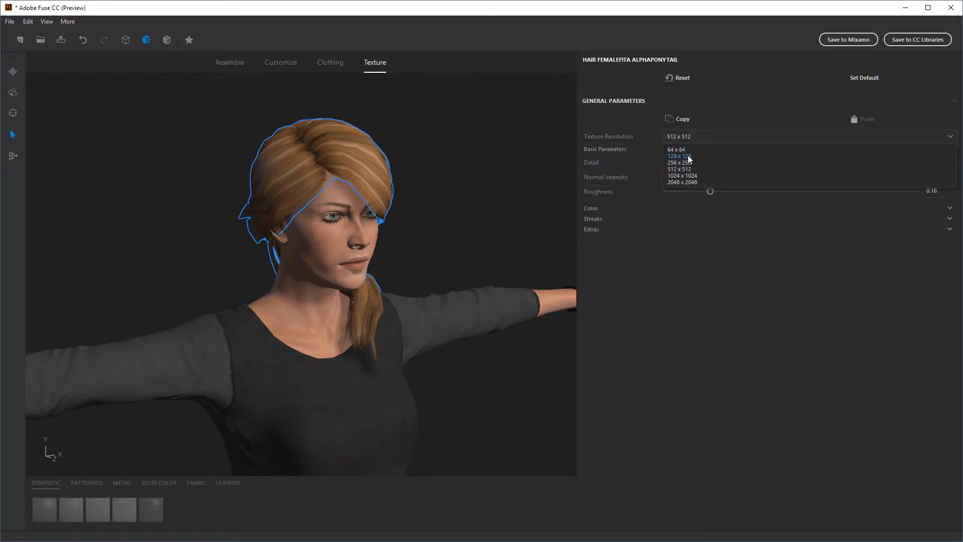
pyautogui.click(686, 263)
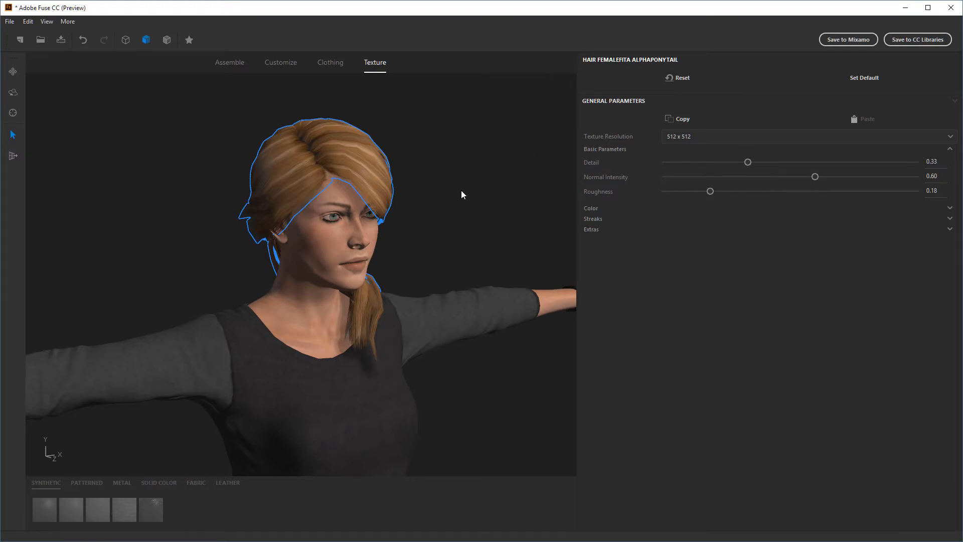
pyautogui.click(682, 137)
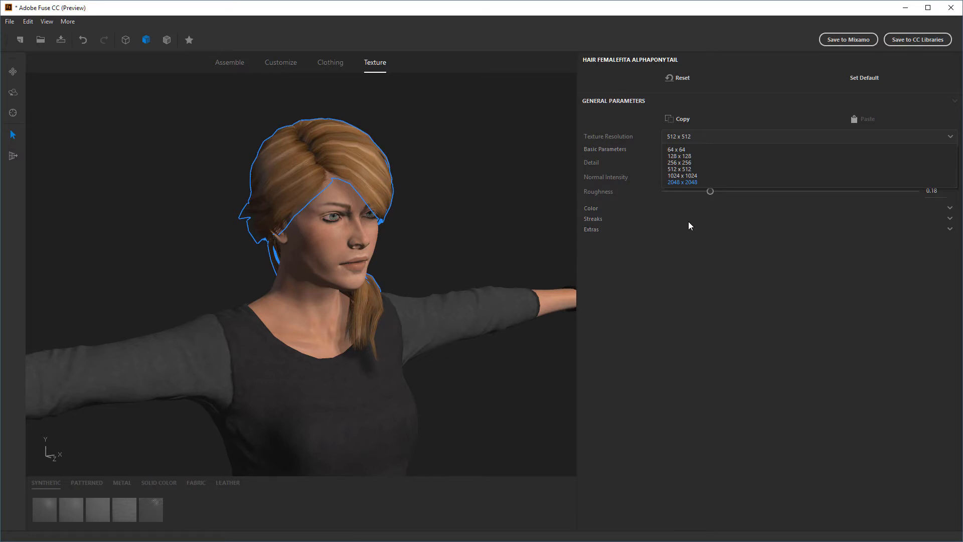
pyautogui.click(681, 237)
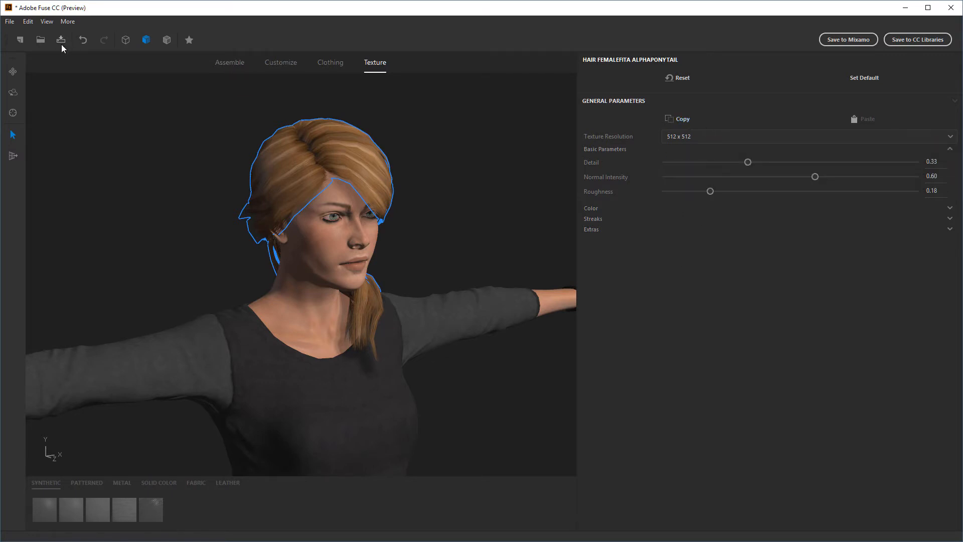
# Choose the size of the packed texture maps in the preferences and accept the settings
pyautogui.click(27, 21)
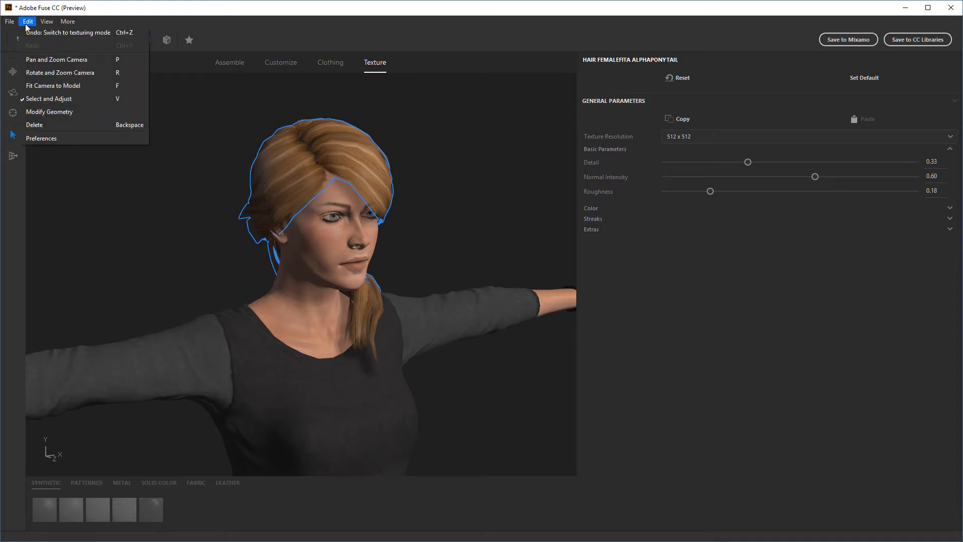
pyautogui.click(42, 139)
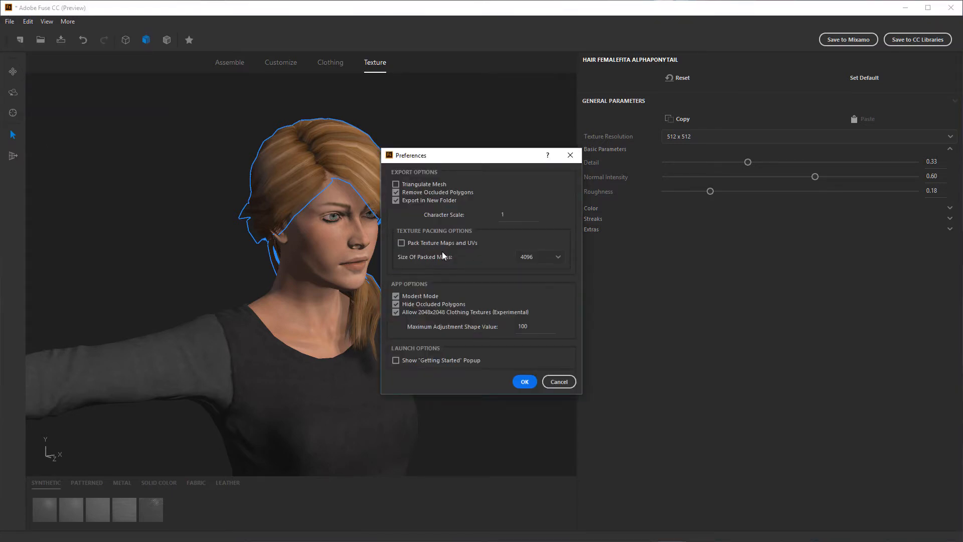
pyautogui.click(553, 259)
pyautogui.click(536, 284)
pyautogui.click(525, 381)
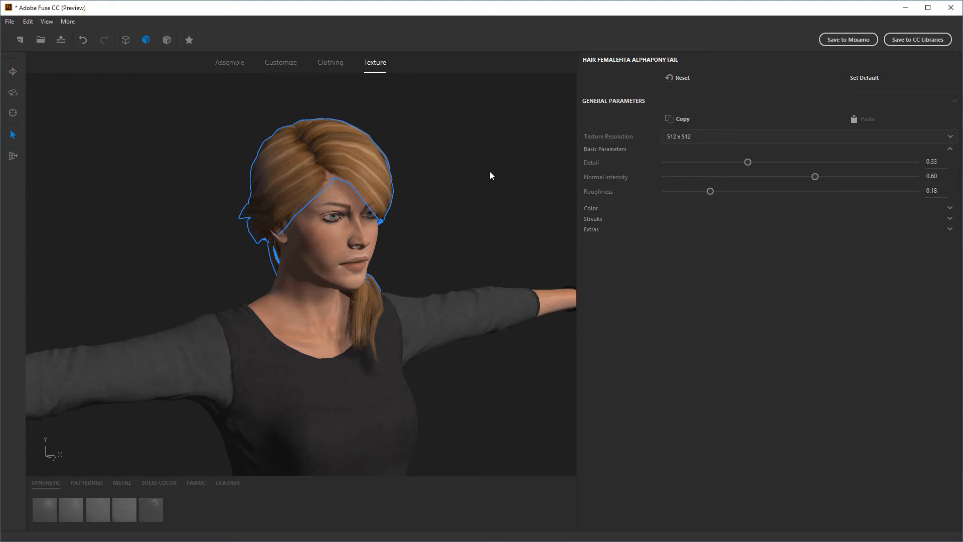
# Set the ponytail hair's Detail to 0.27, Normal Intensity to 0.74 and Roughness to 0.81
pyautogui.moveTo(490, 175); pyautogui.dragTo(483, 195)
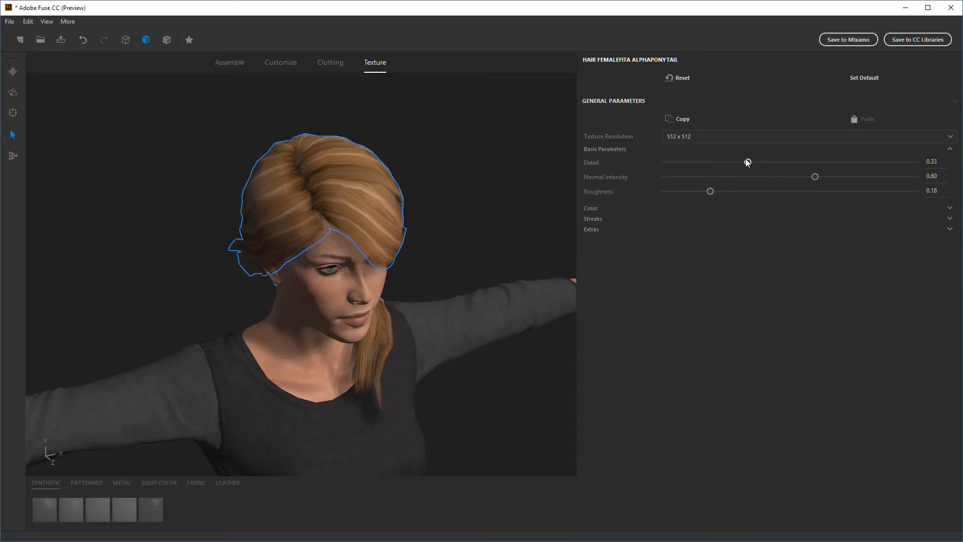
pyautogui.moveTo(747, 162)
pyautogui.mouseDown()
pyautogui.moveTo(879, 171)
pyautogui.moveTo(720, 170)
pyautogui.moveTo(946, 181)
pyautogui.moveTo(718, 178)
pyautogui.moveTo(837, 179)
pyautogui.moveTo(732, 161)
pyautogui.mouseUp()
pyautogui.scroll(3, 393, 167)
pyautogui.moveTo(122, 217); pyautogui.dragTo(158, 233)
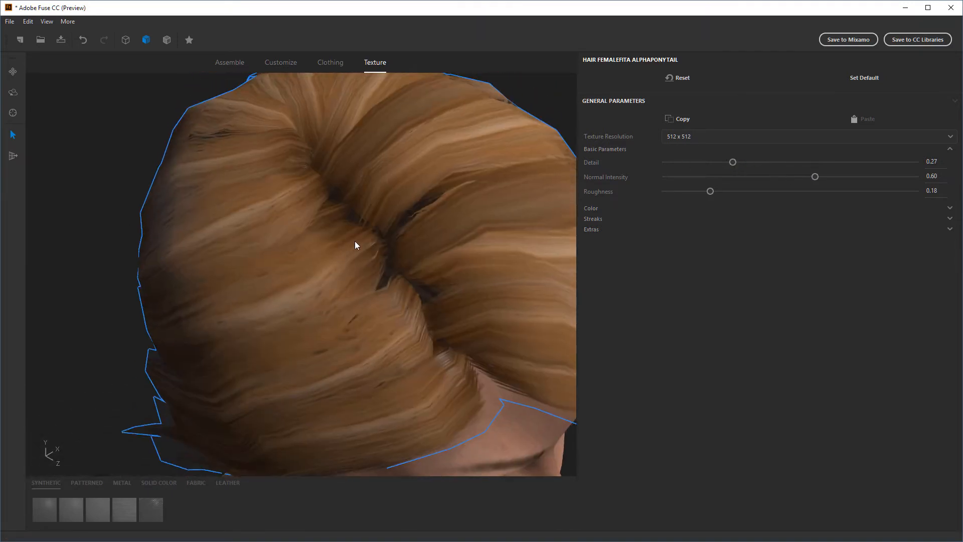
pyautogui.moveTo(814, 176); pyautogui.dragTo(850, 231)
pyautogui.moveTo(710, 192)
pyautogui.mouseDown()
pyautogui.moveTo(756, 189)
pyautogui.moveTo(665, 195)
pyautogui.moveTo(882, 197)
pyautogui.mouseUp()
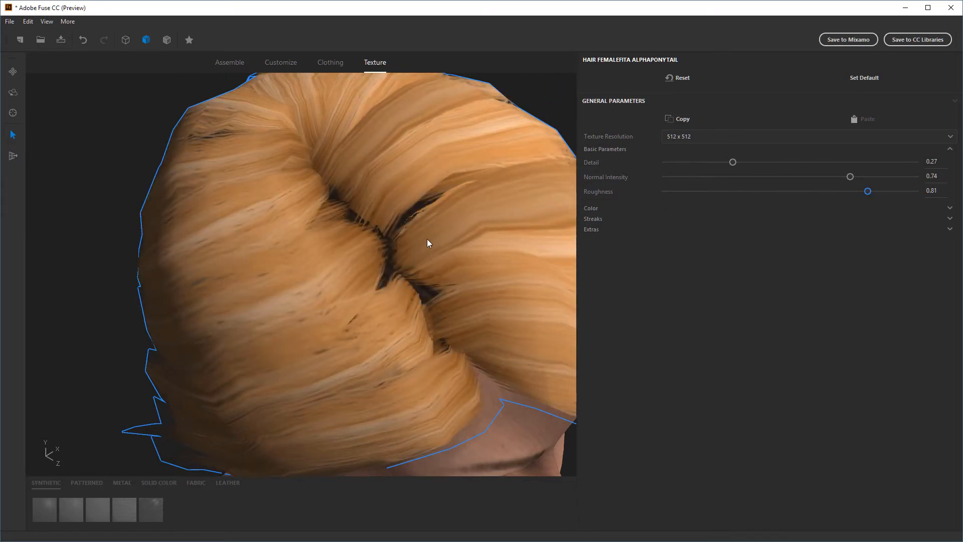
# Lower the ponytail hair's Roughness to 0.15
pyautogui.scroll(-5, 428, 240)
pyautogui.moveTo(455, 179); pyautogui.dragTo(419, 169, button='middle')
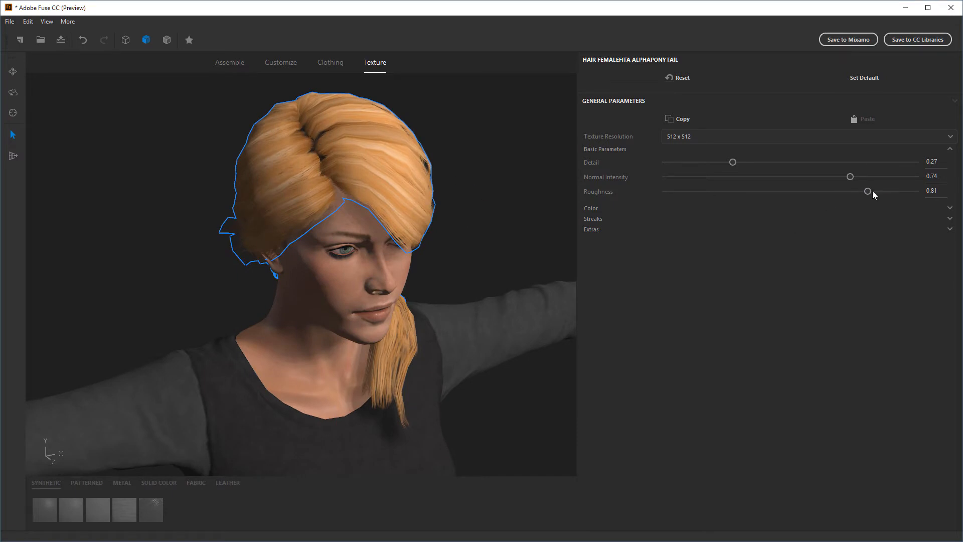
pyautogui.moveTo(859, 193); pyautogui.dragTo(703, 198)
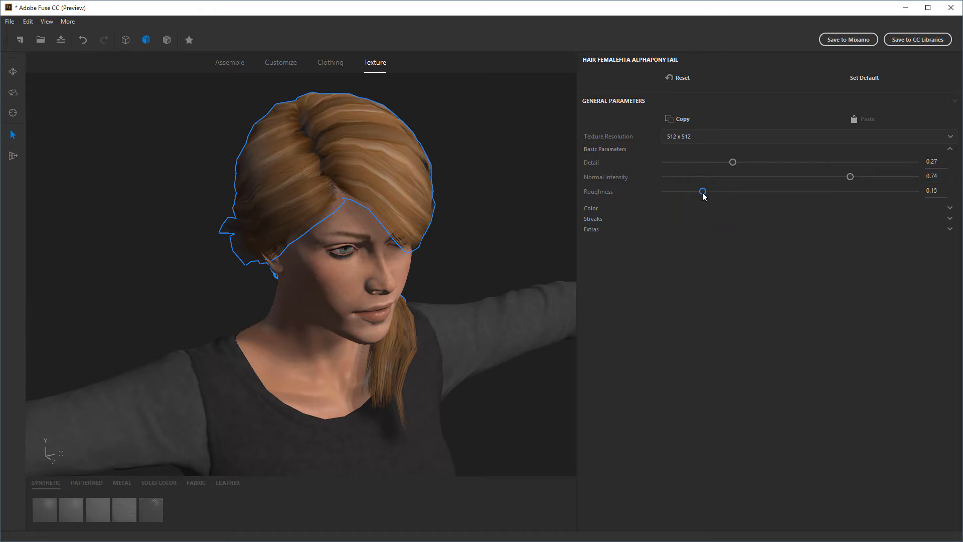
pyautogui.moveTo(702, 197); pyautogui.dragTo(705, 196)
# Try a shifted hair hue, return Hue Shift to 0.00, and set Saturation to 0.46 and Luminosity to 0.43
pyautogui.click(591, 208)
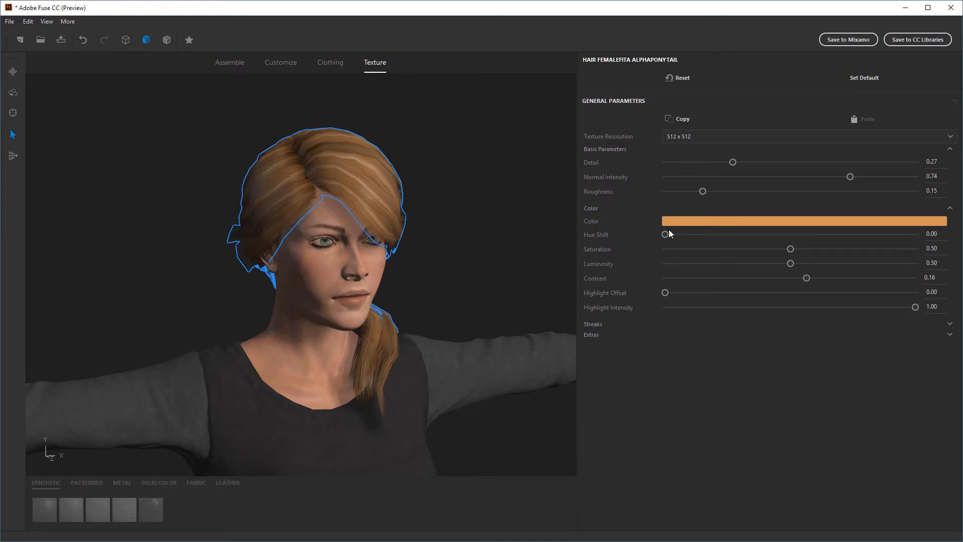
pyautogui.moveTo(665, 234); pyautogui.dragTo(908, 241)
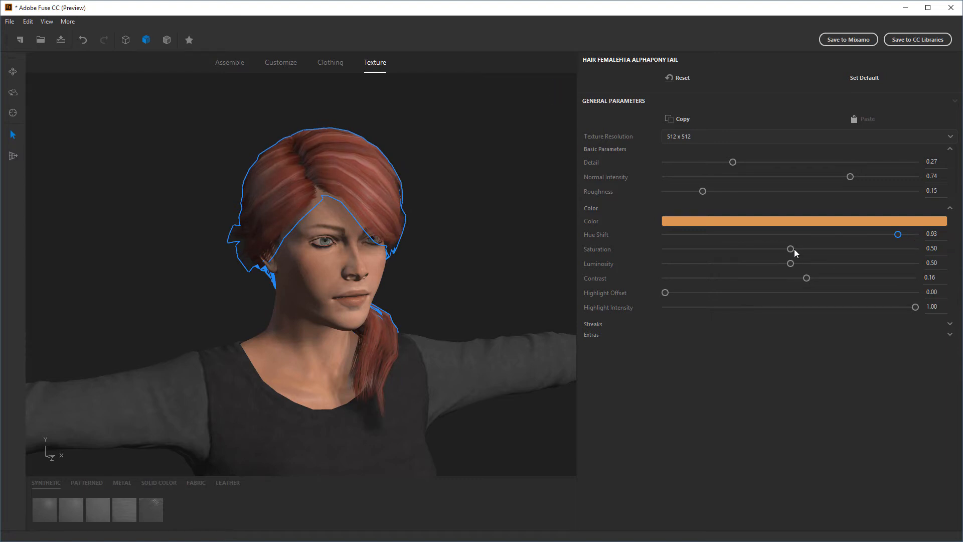
pyautogui.moveTo(794, 249); pyautogui.dragTo(755, 250)
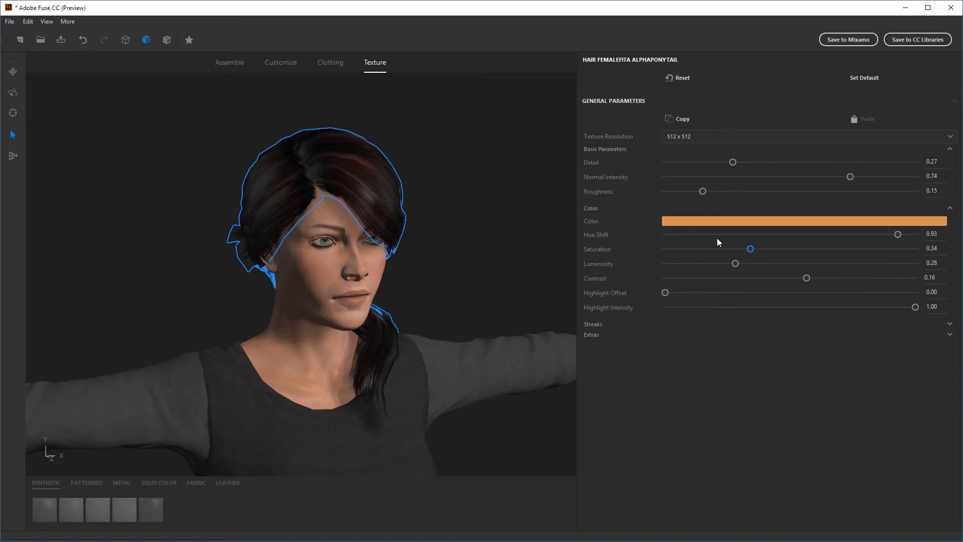
pyautogui.moveTo(884, 240); pyautogui.dragTo(623, 248)
pyautogui.moveTo(754, 246); pyautogui.dragTo(782, 263)
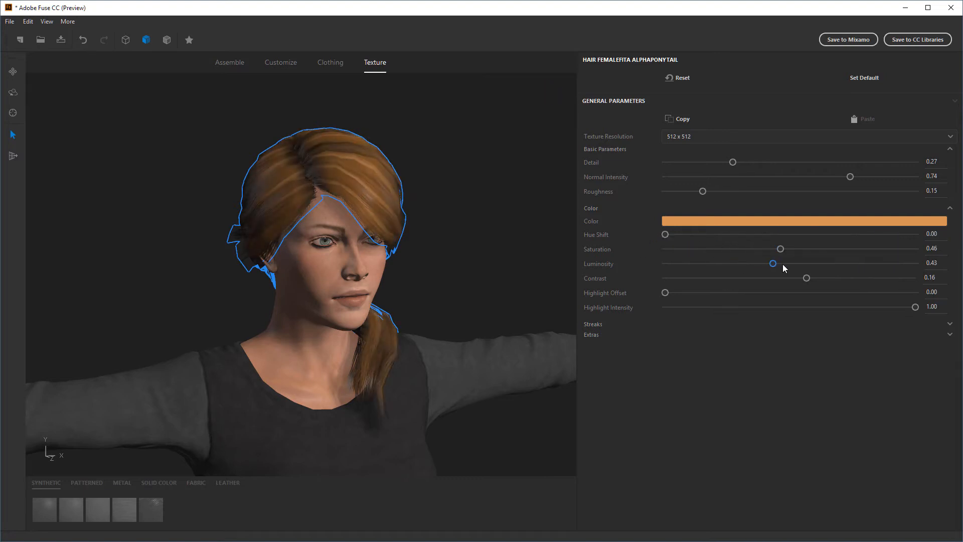
# Change the hair's base color to a dark reddish brown with Hue 17, Sat 165 and Val 102
pyautogui.click(747, 224)
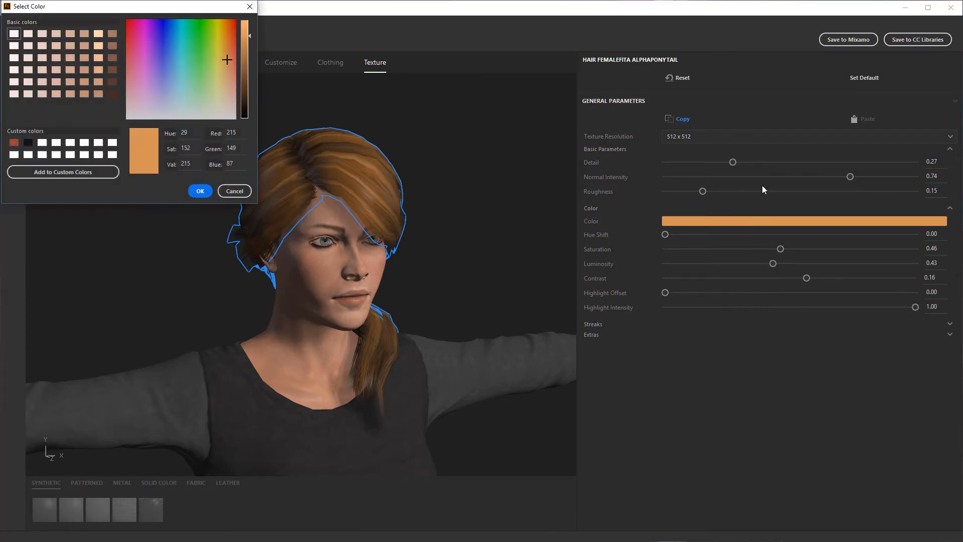
pyautogui.click(232, 55)
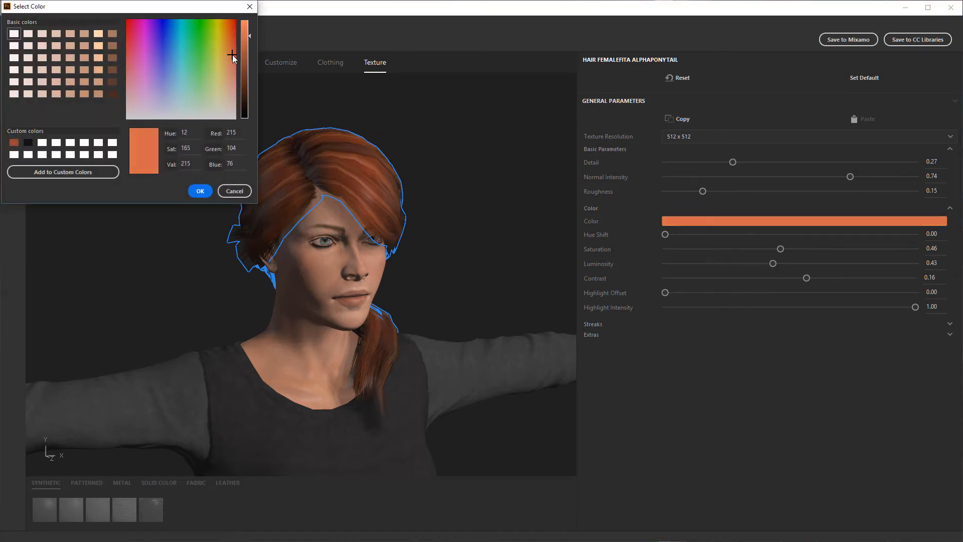
pyautogui.click(234, 55)
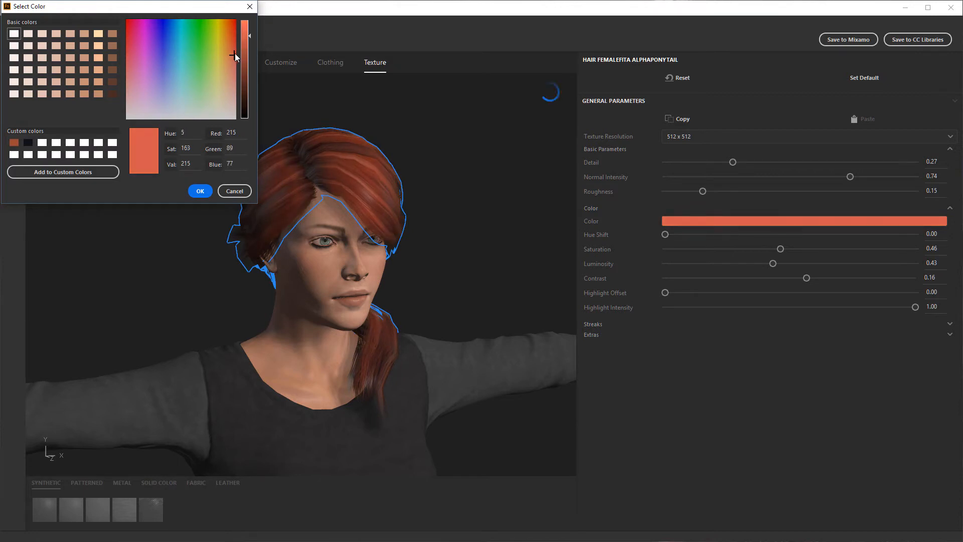
pyautogui.click(231, 53)
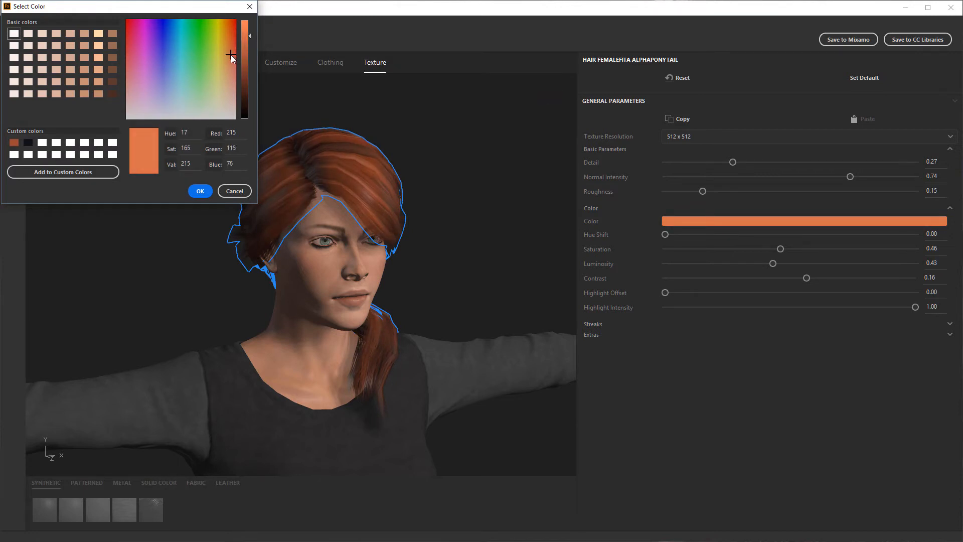
pyautogui.moveTo(249, 37); pyautogui.dragTo(255, 77)
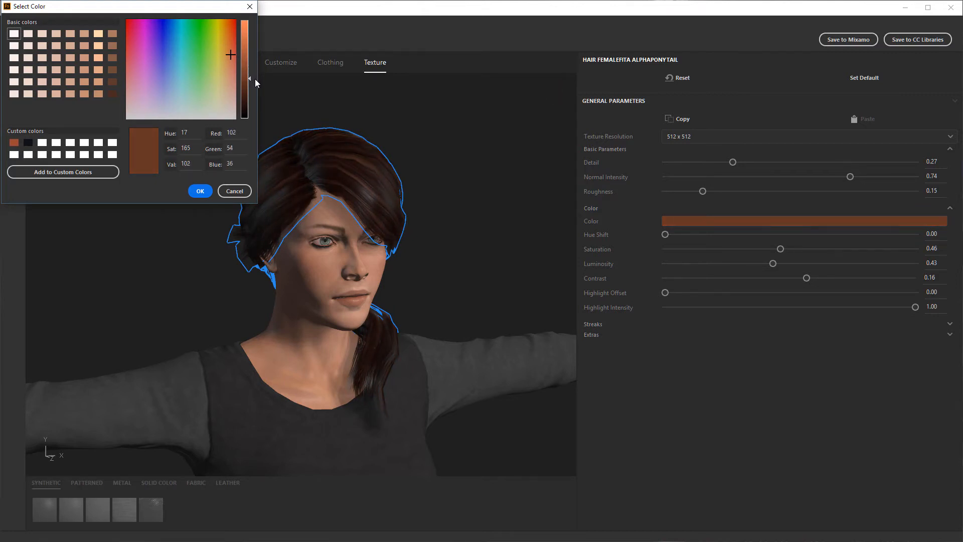
pyautogui.click(446, 141)
pyautogui.moveTo(486, 224); pyautogui.dragTo(398, 256, button='middle')
pyautogui.click(399, 215)
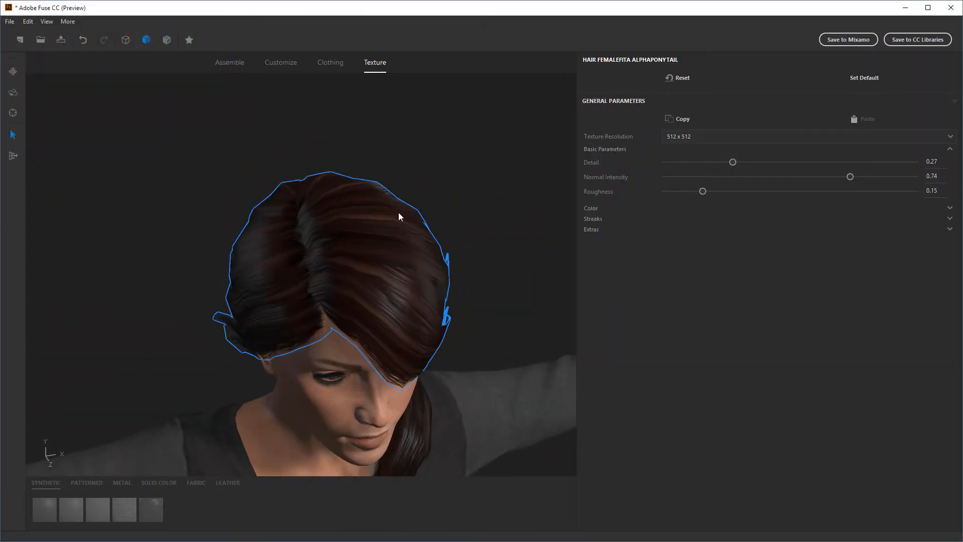
pyautogui.moveTo(531, 271); pyautogui.dragTo(516, 247, button='middle')
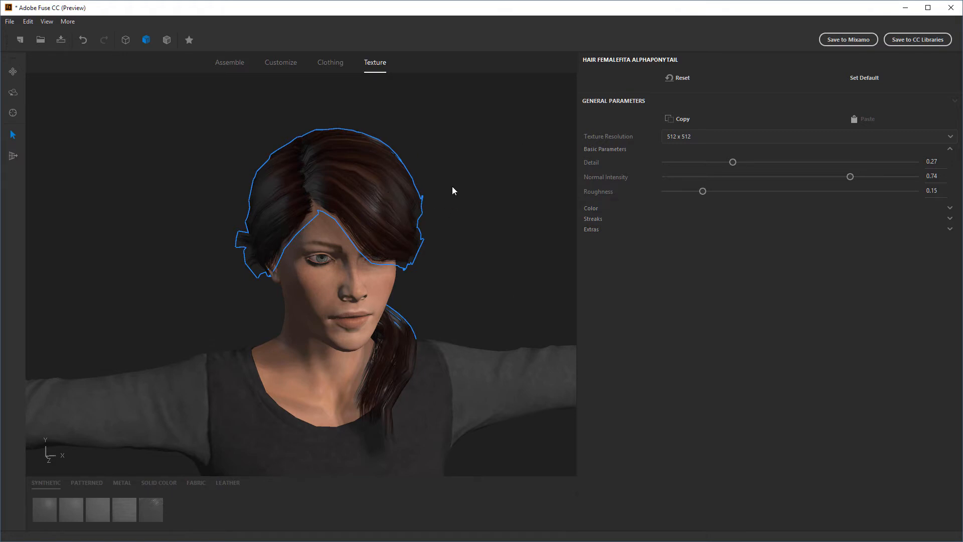
# Soften the hair's streaks by setting Streaks Visibility to 0.62 and Streaks Lightness to 0.60
pyautogui.click(596, 219)
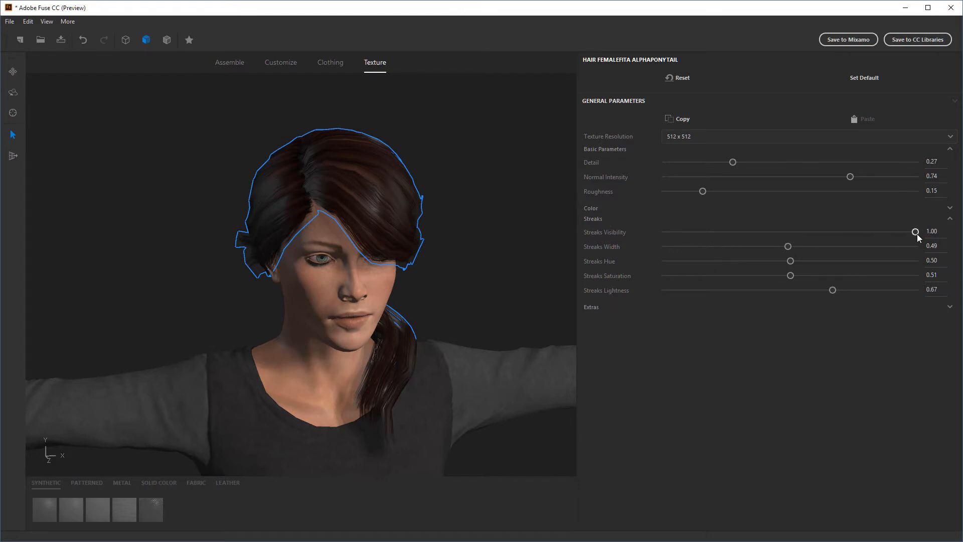
pyautogui.moveTo(916, 233)
pyautogui.mouseDown()
pyautogui.moveTo(775, 230)
pyautogui.moveTo(870, 234)
pyautogui.moveTo(826, 234)
pyautogui.mouseUp()
pyautogui.moveTo(833, 290); pyautogui.dragTo(821, 292)
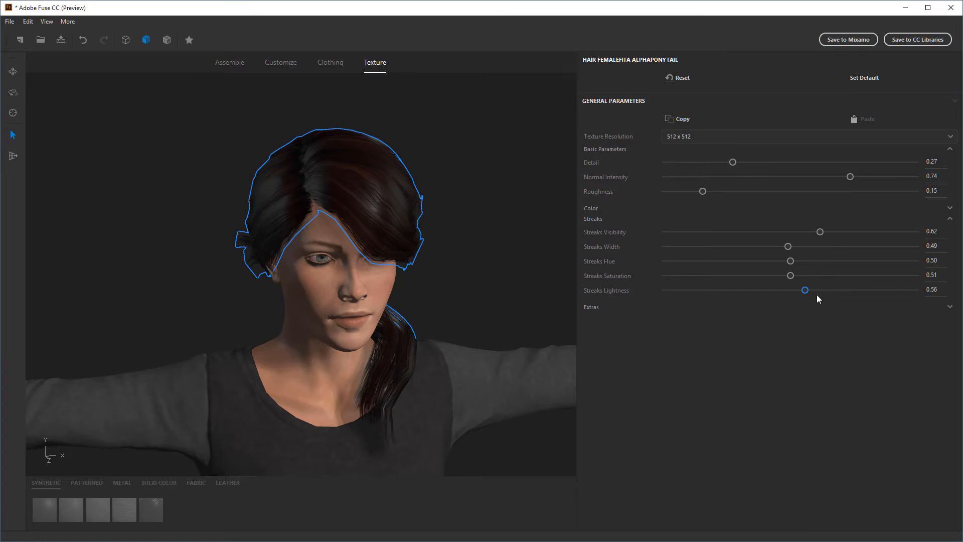
# Try a different Extras Hue on the hair and check its effect around the head
pyautogui.click(586, 305)
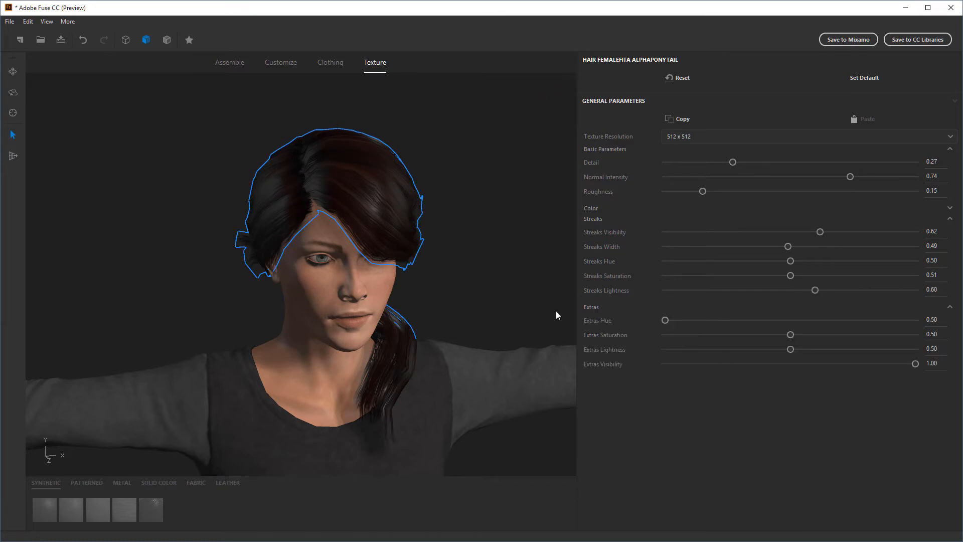
pyautogui.moveTo(365, 265); pyautogui.dragTo(513, 287, button='middle')
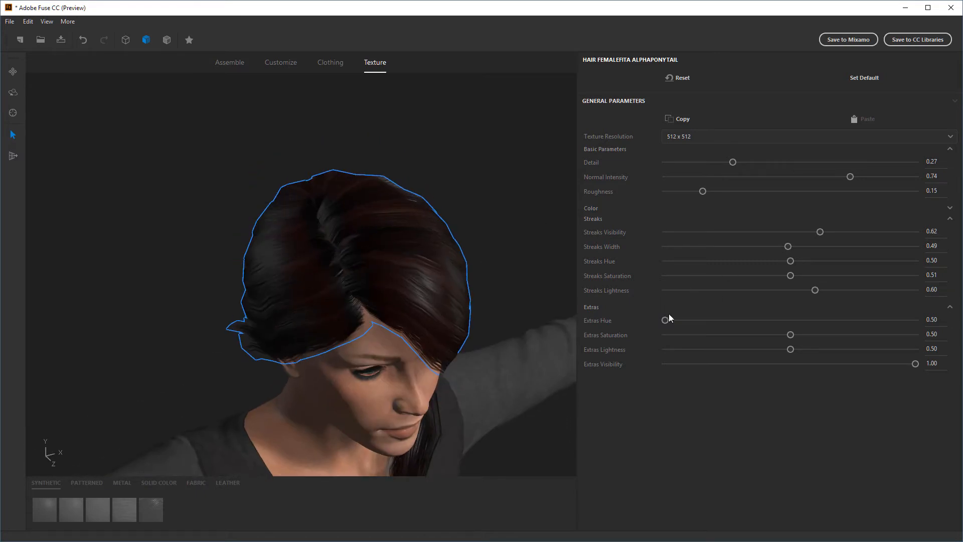
pyautogui.moveTo(669, 314); pyautogui.dragTo(758, 328)
pyautogui.moveTo(468, 226); pyautogui.dragTo(383, 196)
pyautogui.moveTo(447, 232); pyautogui.dragTo(560, 271)
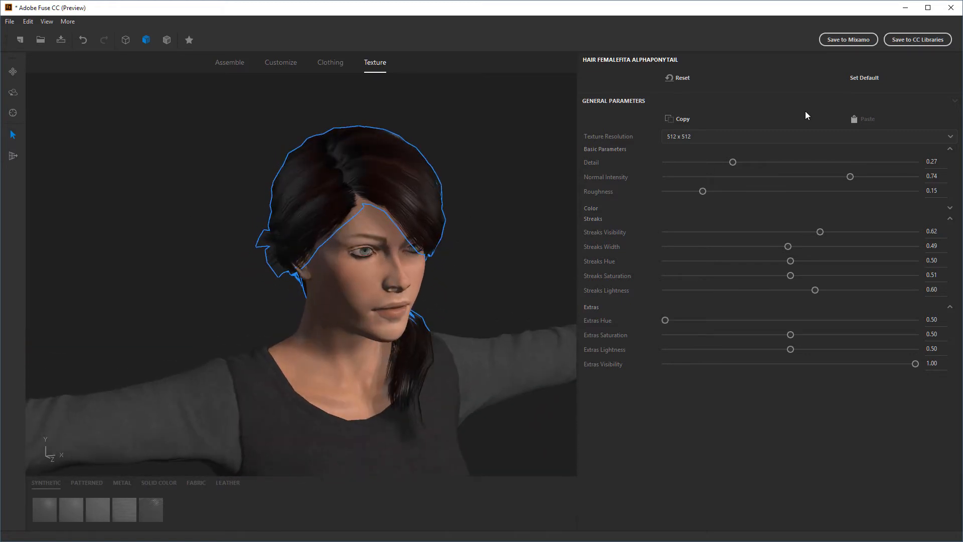
# Raise the hair's texture resolution to 2048 x 2048 and inspect the hair up close and from behind
pyautogui.click(758, 135)
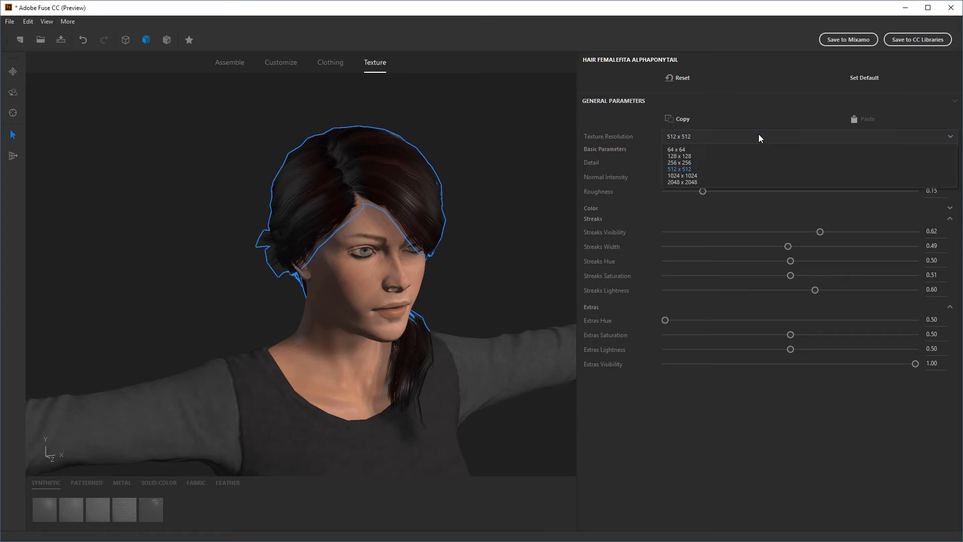
pyautogui.click(690, 182)
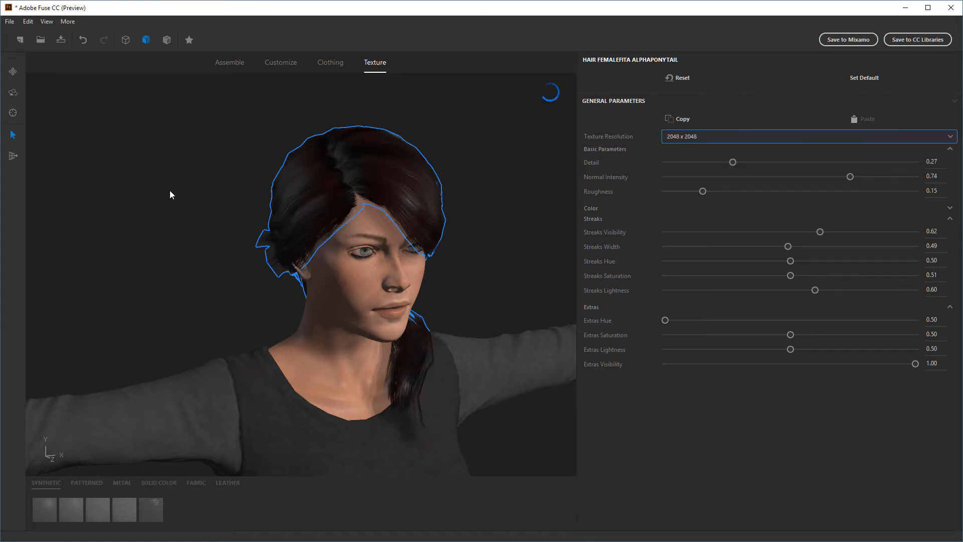
pyautogui.scroll(2, 480, 167)
pyautogui.scroll(2, 168, 209)
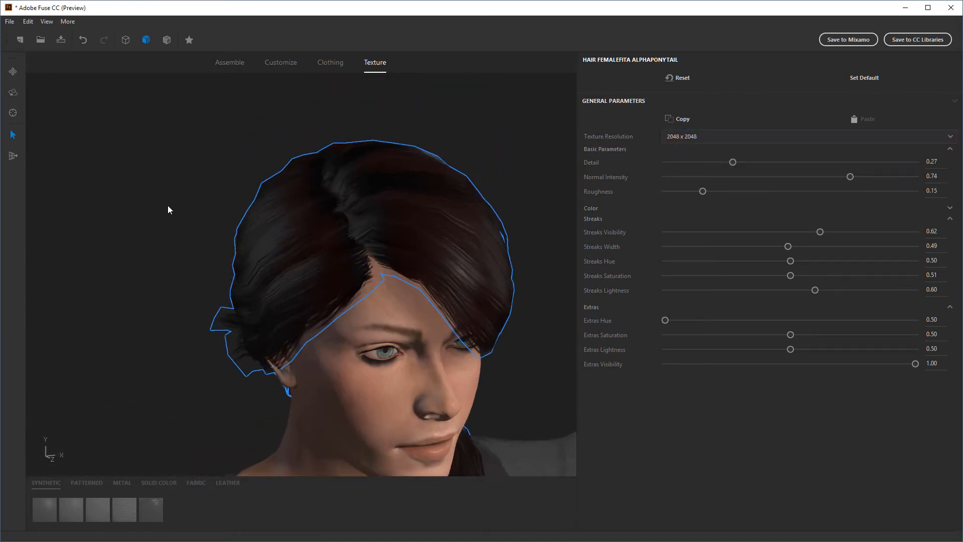
pyautogui.scroll(1, 168, 206)
pyautogui.moveTo(167, 206); pyautogui.dragTo(463, 276, button='middle')
pyautogui.scroll(-2, 159, 227)
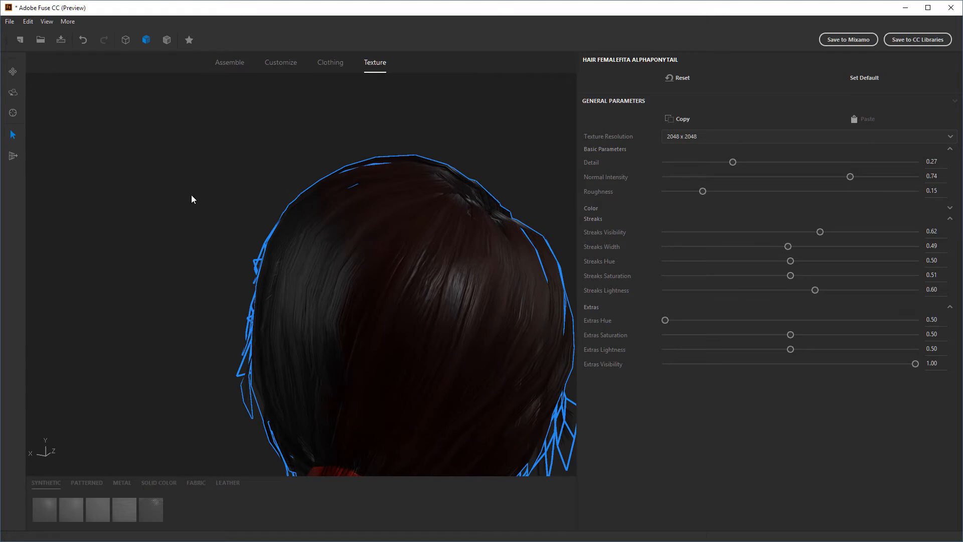
pyautogui.scroll(-1, 183, 209)
pyautogui.moveTo(184, 209); pyautogui.dragTo(238, 246, button='middle')
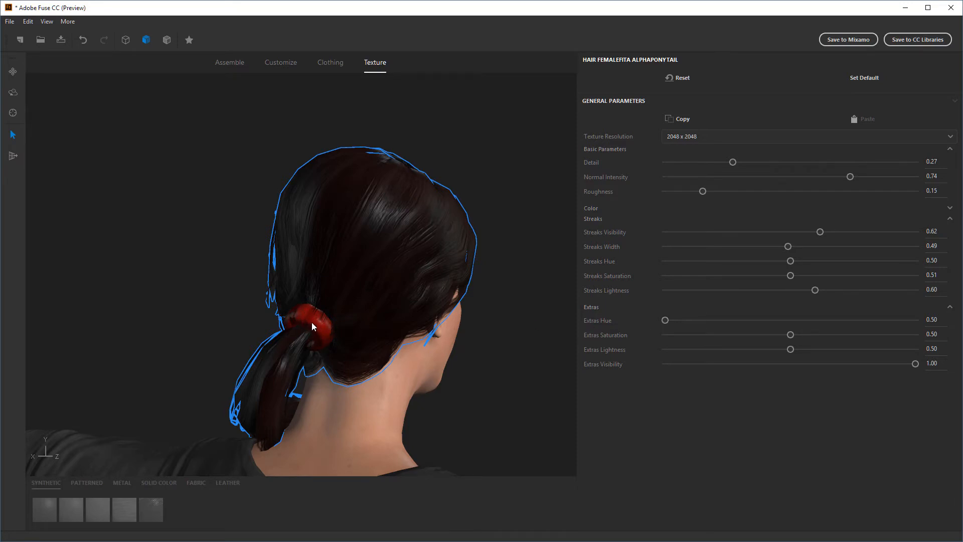
# Recolor the red hair tie with Extras Hue 0.81, Extras Saturation 0.17 and Extras Lightness 0.43
pyautogui.click(665, 320)
pyautogui.moveTo(694, 320); pyautogui.dragTo(711, 341)
pyautogui.moveTo(785, 350)
pyautogui.mouseDown()
pyautogui.moveTo(748, 352)
pyautogui.moveTo(779, 349)
pyautogui.mouseUp()
pyautogui.moveTo(493, 391); pyautogui.dragTo(321, 358)
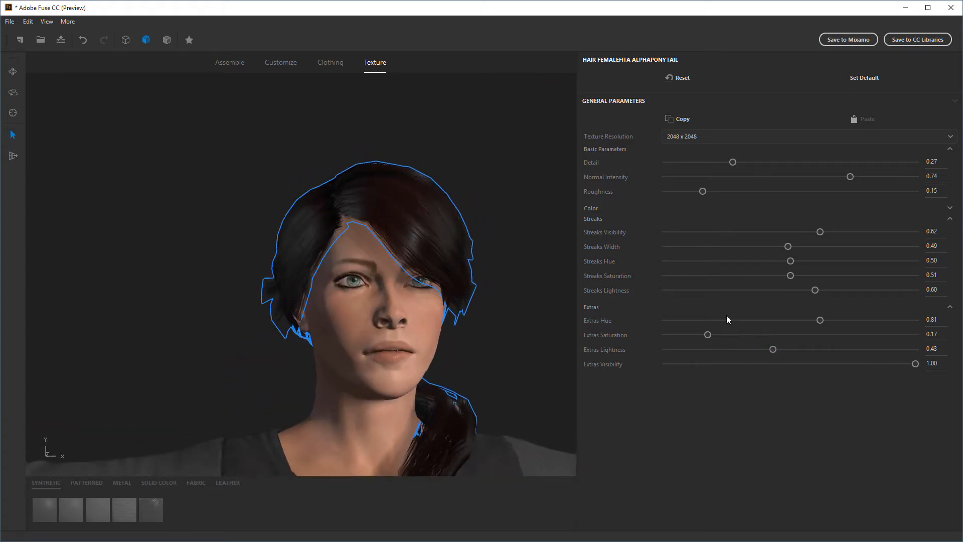
pyautogui.moveTo(455, 282); pyautogui.dragTo(495, 335)
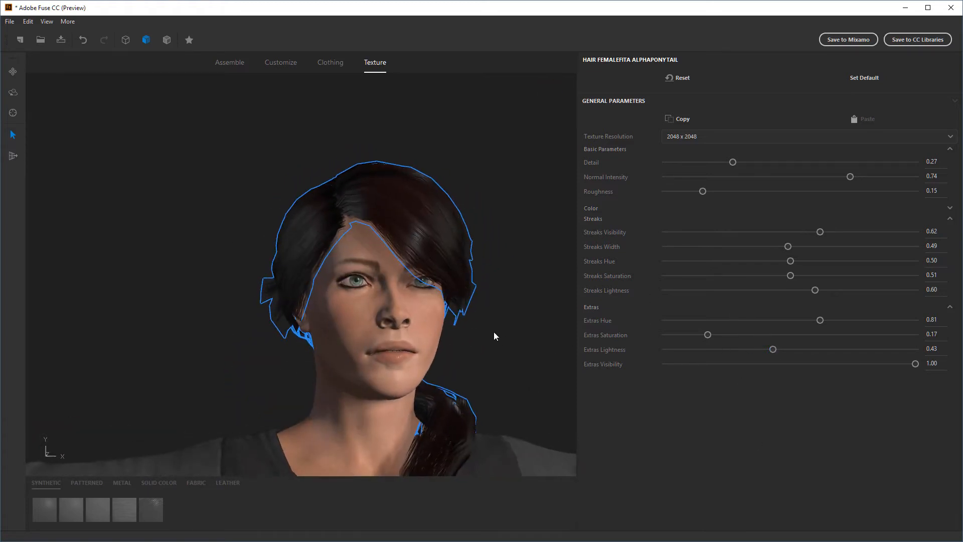
# Select the three-quarter-sleeve top and set its texture resolution to 1024 x 1024
pyautogui.scroll(-3, 531, 345)
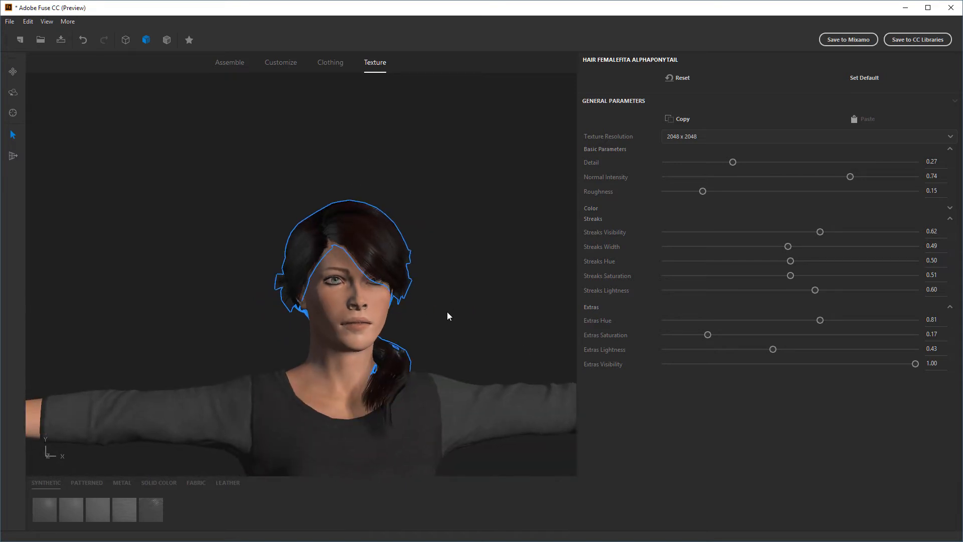
pyautogui.moveTo(447, 313); pyautogui.dragTo(446, 232, button='middle')
pyautogui.scroll(-3, 447, 232)
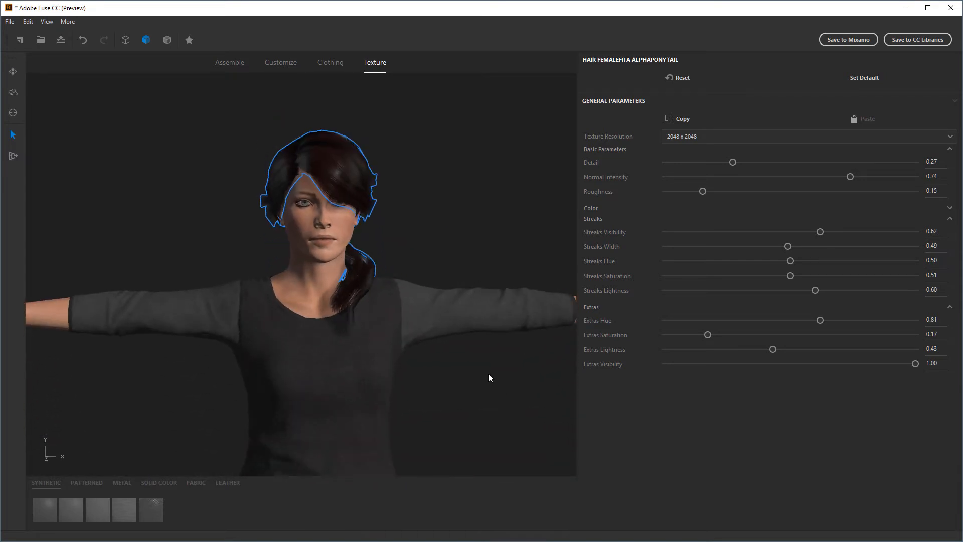
pyautogui.moveTo(490, 377); pyautogui.dragTo(355, 265)
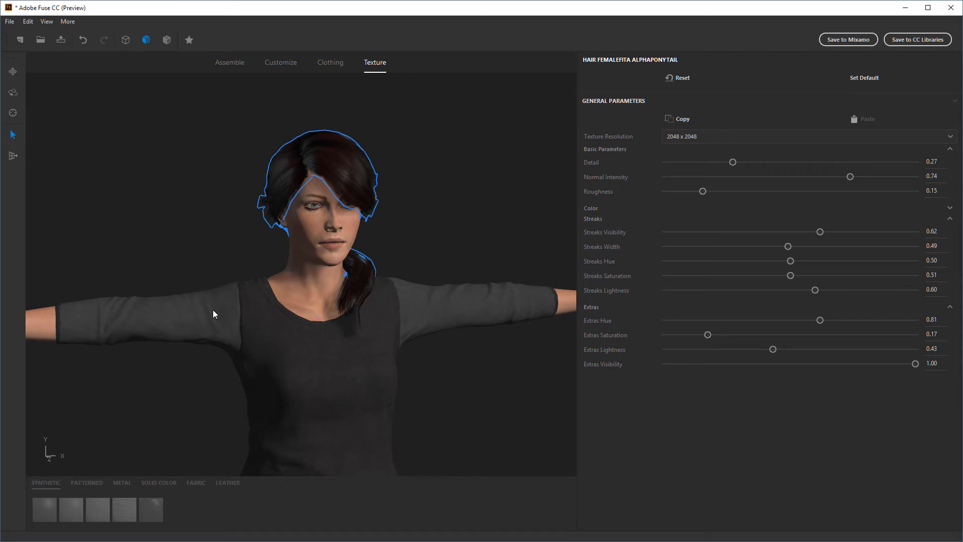
pyautogui.click(423, 302)
pyautogui.moveTo(464, 402); pyautogui.dragTo(454, 312, button='middle')
pyautogui.scroll(-2, 457, 306)
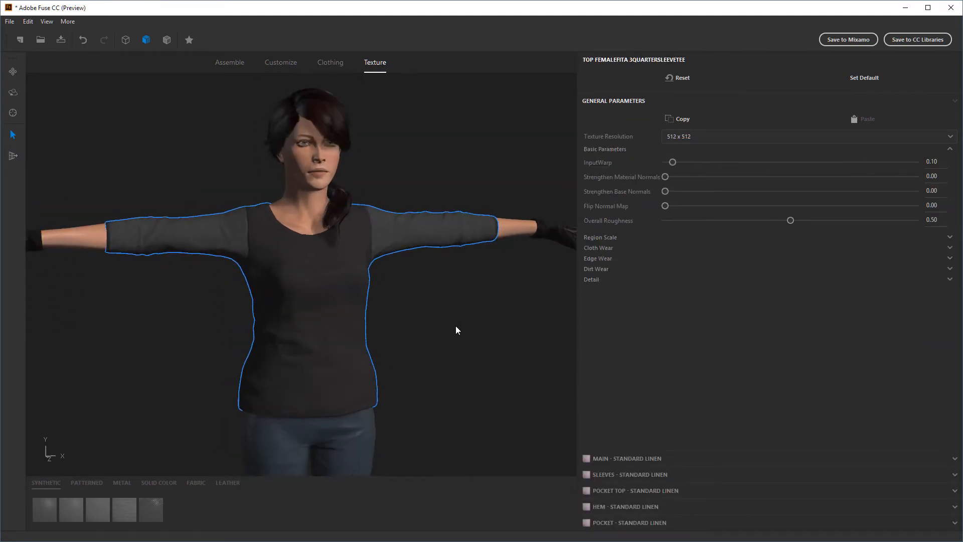
pyautogui.scroll(-2, 457, 328)
pyautogui.moveTo(458, 329); pyautogui.dragTo(477, 307)
pyautogui.scroll(3, 441, 295)
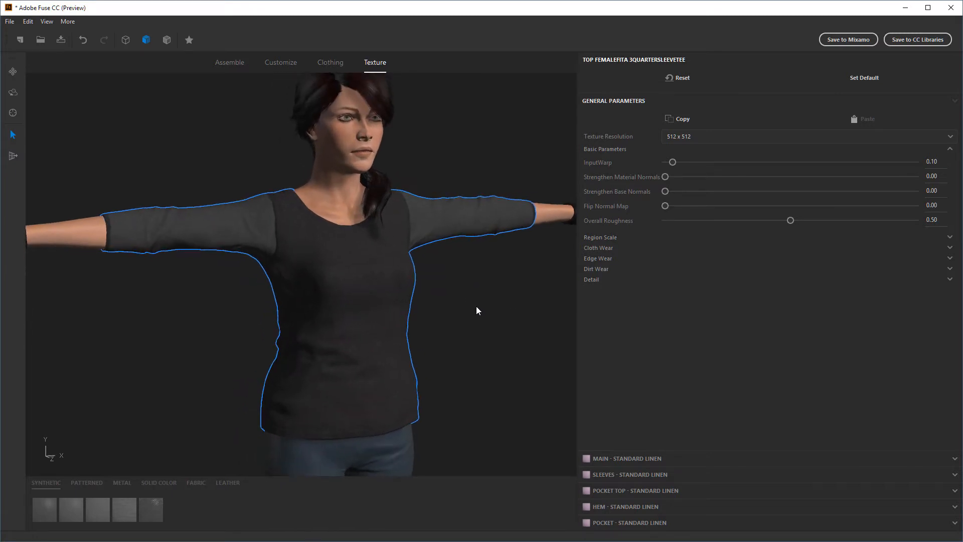
pyautogui.click(682, 137)
pyautogui.click(683, 175)
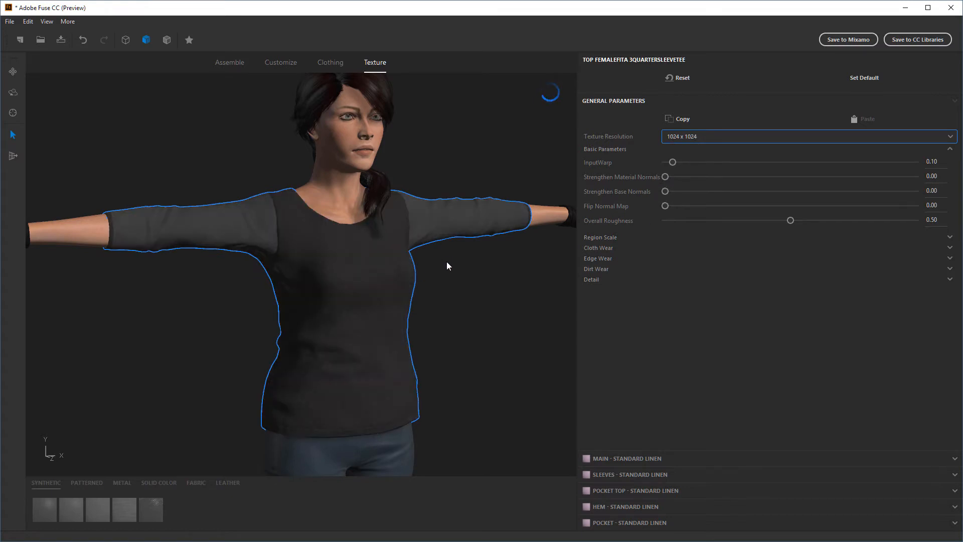
pyautogui.scroll(5, 459, 301)
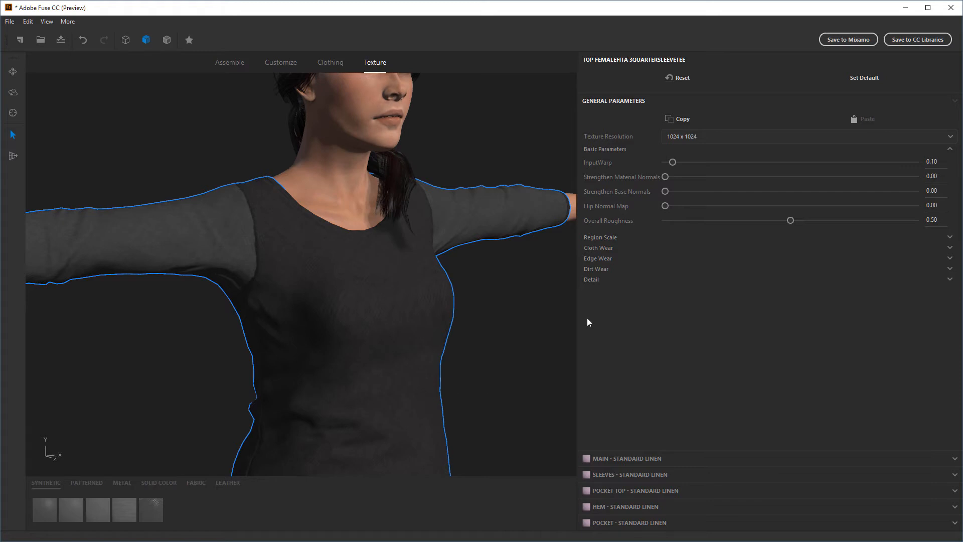
pyautogui.click(692, 137)
pyautogui.click(718, 282)
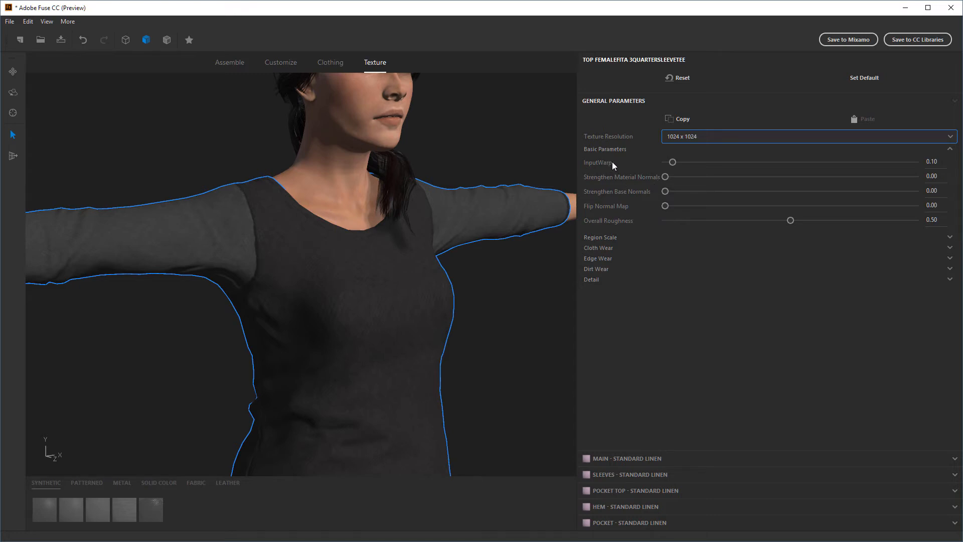
# Set the top's InputWarp to 1.47, comparing lower and higher values on the fabric
pyautogui.moveTo(672, 162); pyautogui.dragTo(756, 163)
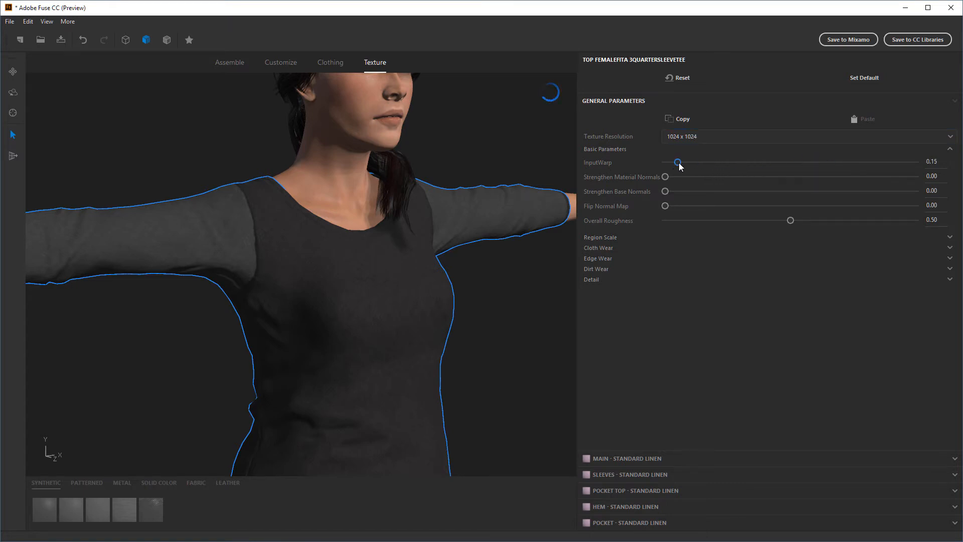
pyautogui.moveTo(674, 163); pyautogui.dragTo(876, 168)
pyautogui.moveTo(870, 162); pyautogui.dragTo(788, 163)
pyautogui.scroll(2, 513, 352)
pyautogui.moveTo(513, 357)
pyautogui.mouseDown()
pyautogui.moveTo(527, 378)
pyautogui.moveTo(484, 361)
pyautogui.moveTo(518, 380)
pyautogui.moveTo(505, 375)
pyautogui.moveTo(512, 360)
pyautogui.mouseUp()
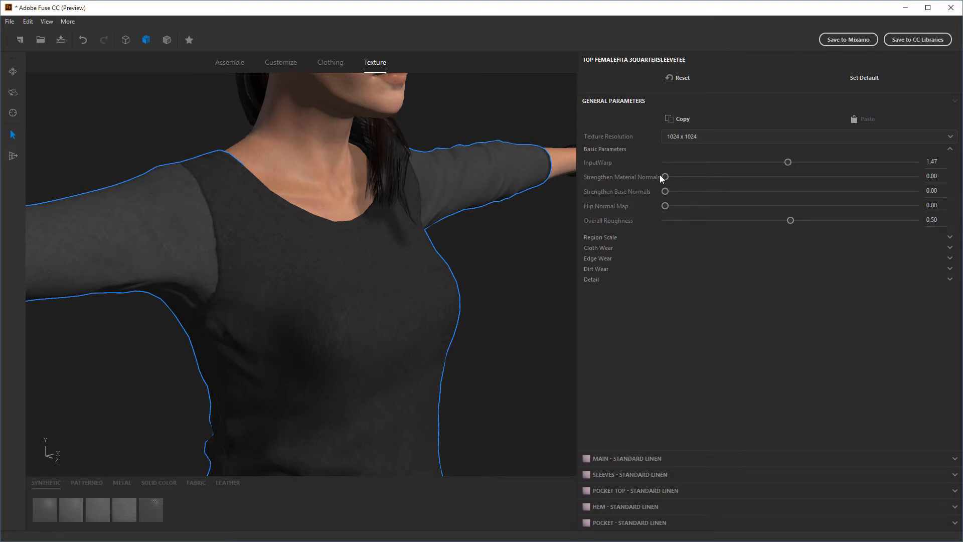
# Try the top's Strengthen Material Normals at 1.00 and inspect the sleeve fabric up close
pyautogui.moveTo(666, 176); pyautogui.dragTo(927, 177)
pyautogui.scroll(-3, 491, 303)
pyautogui.moveTo(490, 303); pyautogui.dragTo(516, 318, button='middle')
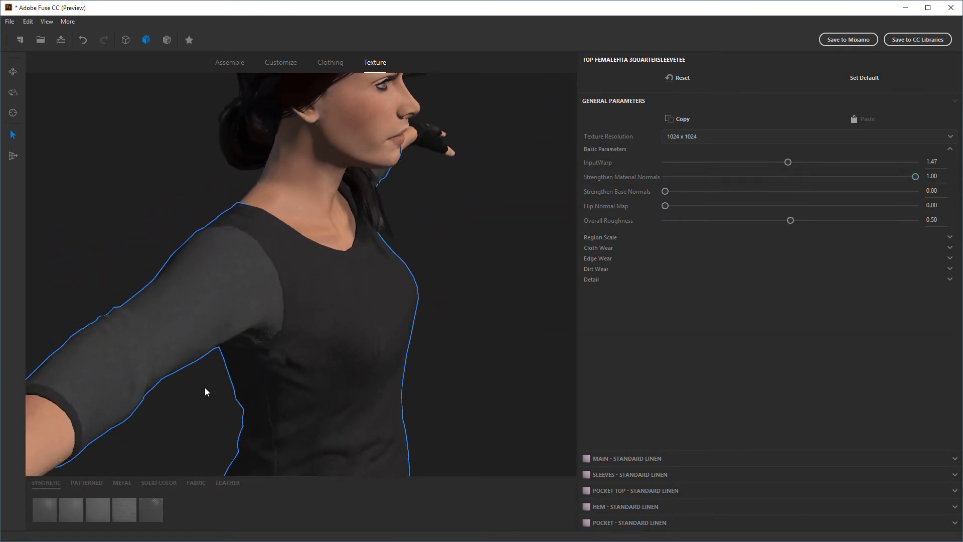
pyautogui.scroll(4, 190, 346)
pyautogui.moveTo(51, 218); pyautogui.dragTo(233, 233)
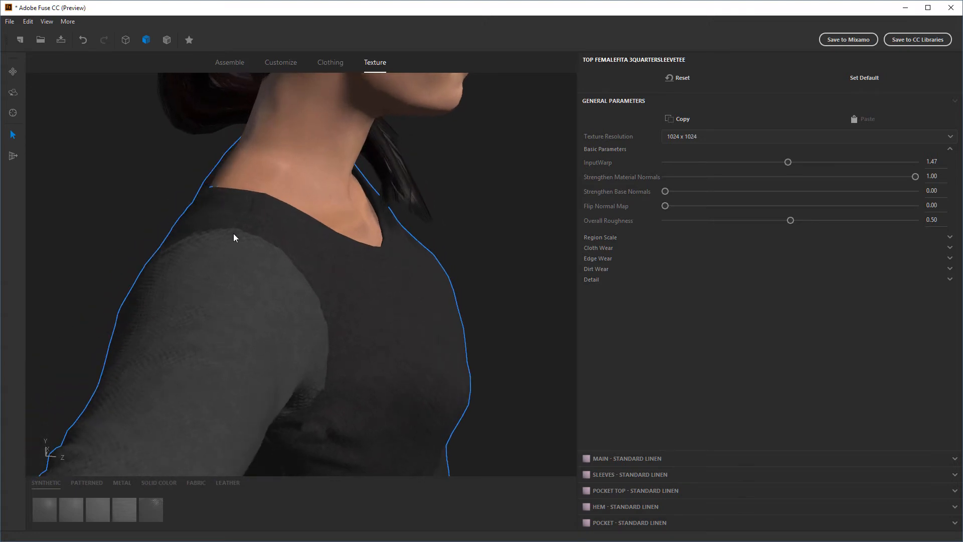
# Set the top's Strengthen Base Normals to 0.46 and Strengthen Material Normals to 0.62
pyautogui.moveTo(665, 192); pyautogui.dragTo(787, 192)
pyautogui.moveTo(533, 250); pyautogui.dragTo(558, 240)
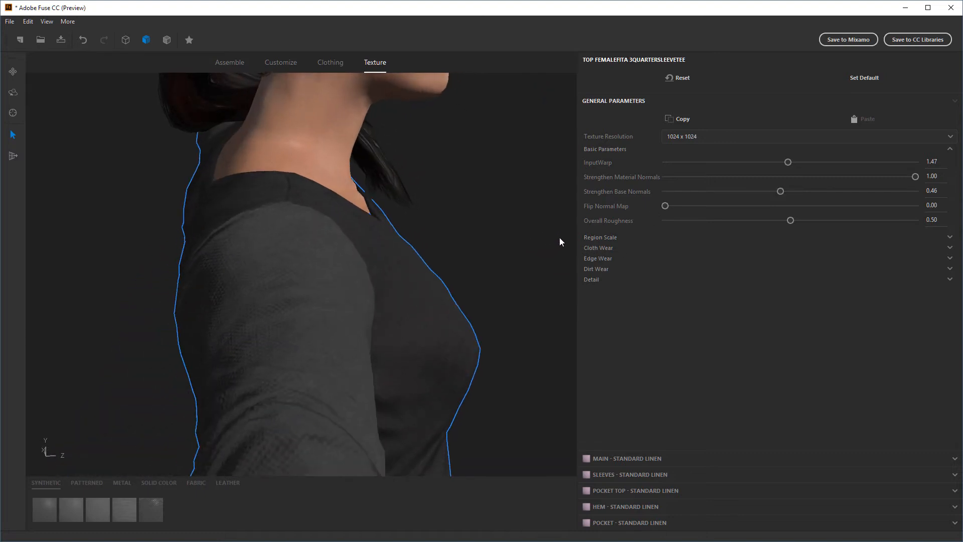
pyautogui.moveTo(494, 196); pyautogui.dragTo(460, 198)
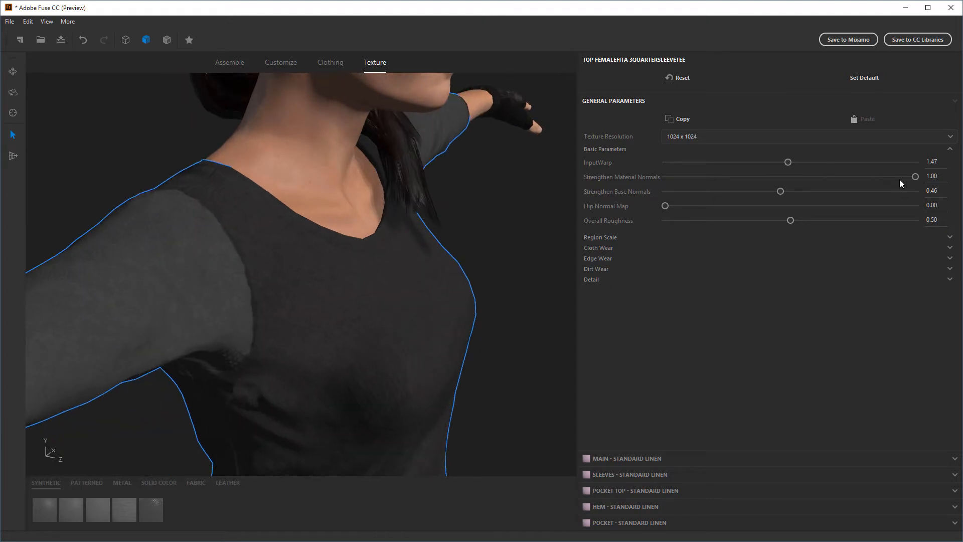
pyautogui.moveTo(898, 179); pyautogui.dragTo(821, 194)
pyautogui.moveTo(507, 328)
pyautogui.mouseDown()
pyautogui.moveTo(494, 254)
pyautogui.moveTo(537, 331)
pyautogui.moveTo(497, 328)
pyautogui.mouseUp()
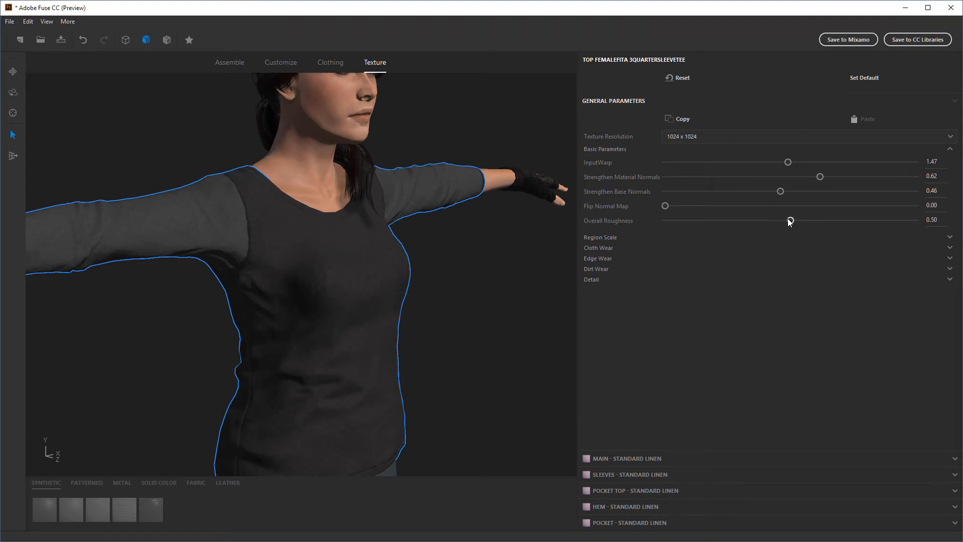
# Compare the top's Overall Roughness at 0.00 and 1.00, inspecting the fabric's shine at each extreme
pyautogui.moveTo(787, 218); pyautogui.dragTo(630, 221)
pyautogui.moveTo(495, 312); pyautogui.dragTo(453, 298, button='middle')
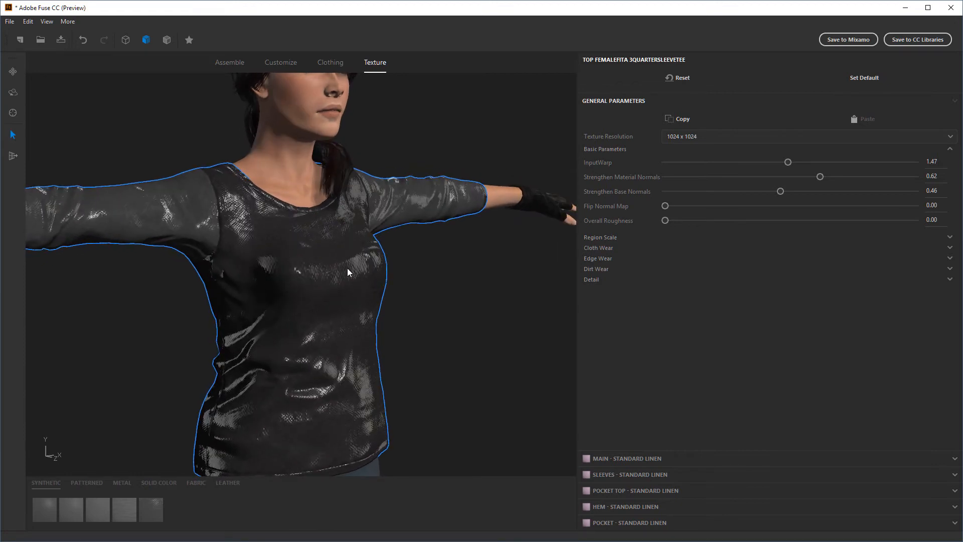
pyautogui.moveTo(665, 220); pyautogui.dragTo(915, 220)
pyautogui.moveTo(480, 297); pyautogui.dragTo(397, 161, button='middle')
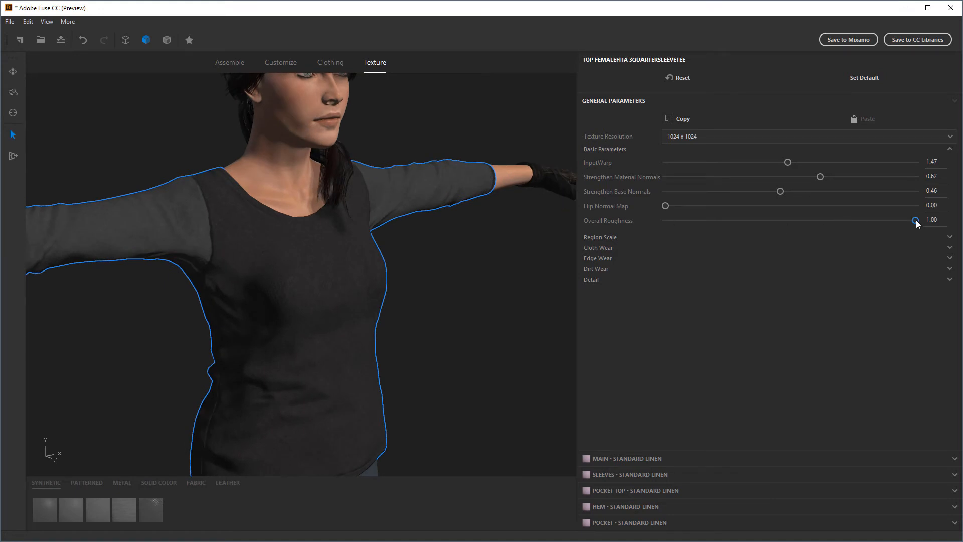
# Set the top's Overall Roughness to 0.49, testing lower values such as 0.40 on the way
pyautogui.moveTo(916, 220); pyautogui.dragTo(803, 228)
pyautogui.moveTo(798, 225); pyautogui.dragTo(759, 220)
pyautogui.moveTo(501, 279); pyautogui.dragTo(666, 234, button='middle')
pyautogui.moveTo(758, 221); pyautogui.dragTo(766, 221)
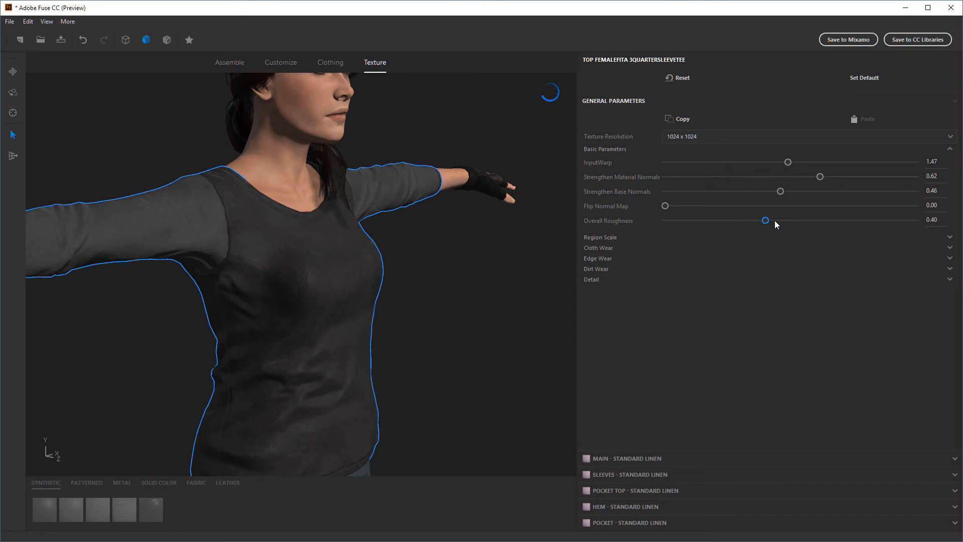
pyautogui.moveTo(767, 221); pyautogui.dragTo(787, 221)
pyautogui.moveTo(512, 336); pyautogui.dragTo(477, 325, button='middle')
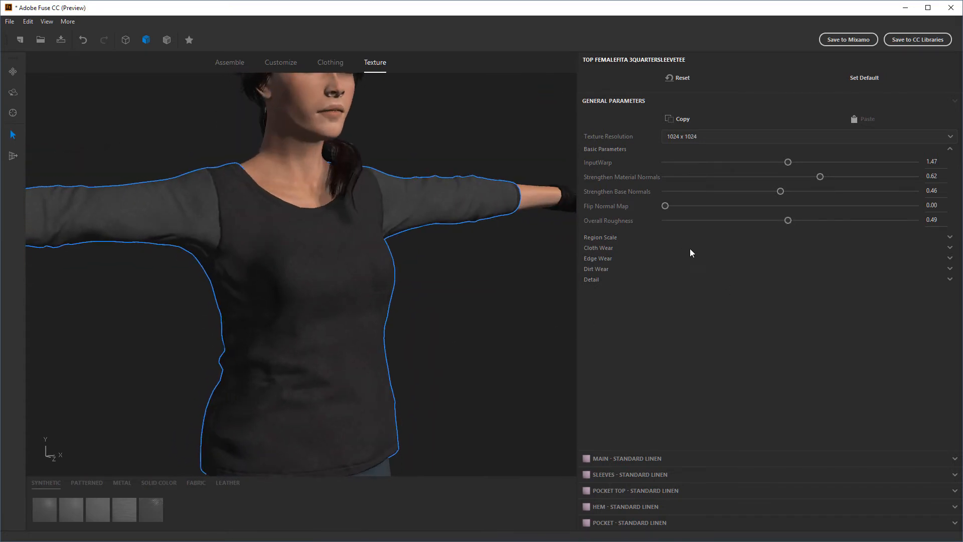
# Set the top's Cloth Wear Level to 1.00 and Cloth Wear Softness to 3.75
pyautogui.click(598, 237)
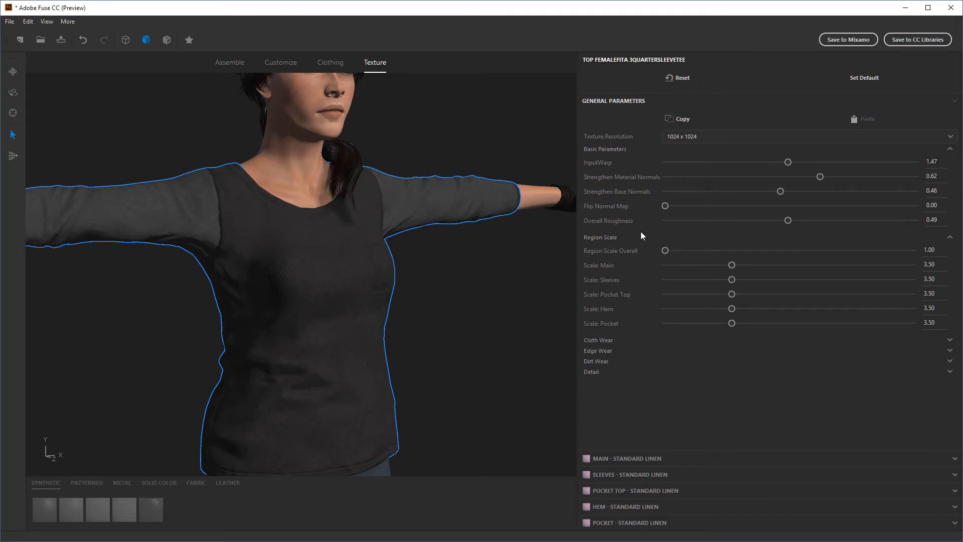
pyautogui.click(599, 340)
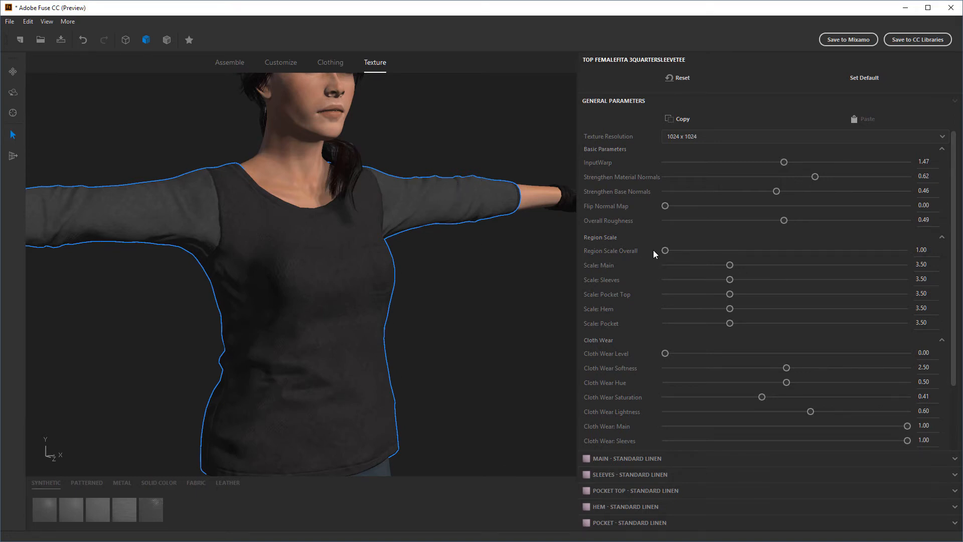
pyautogui.click(592, 235)
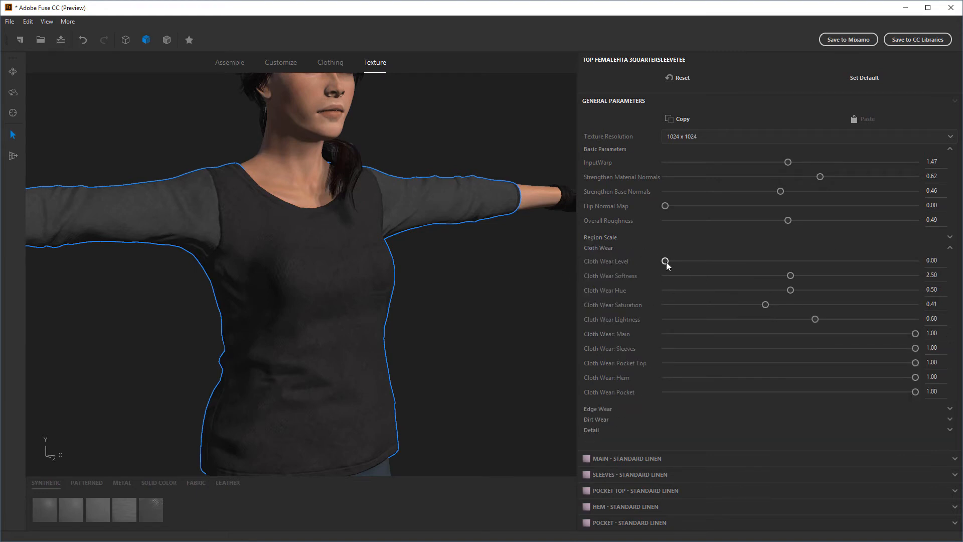
pyautogui.moveTo(665, 261); pyautogui.dragTo(918, 260)
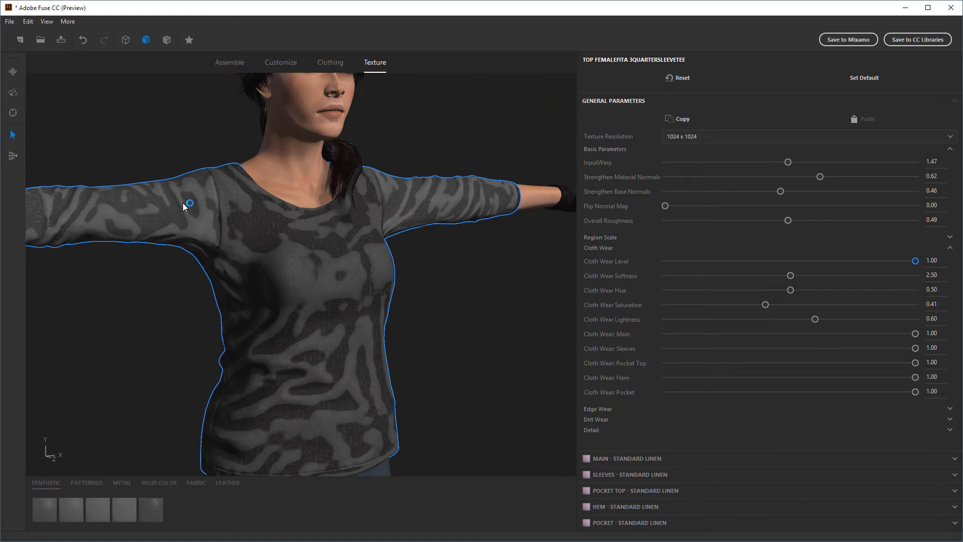
pyautogui.moveTo(452, 296); pyautogui.dragTo(509, 312)
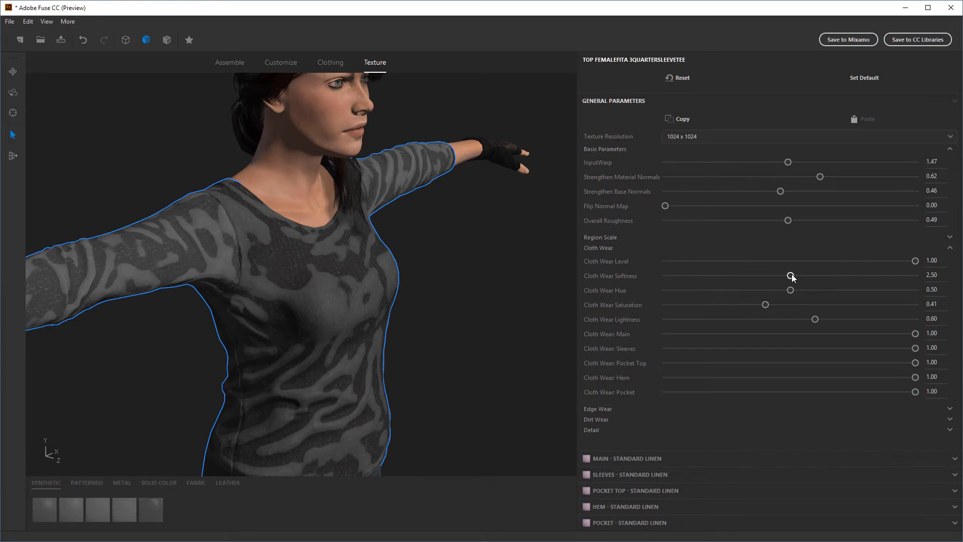
pyautogui.moveTo(791, 276); pyautogui.dragTo(867, 275)
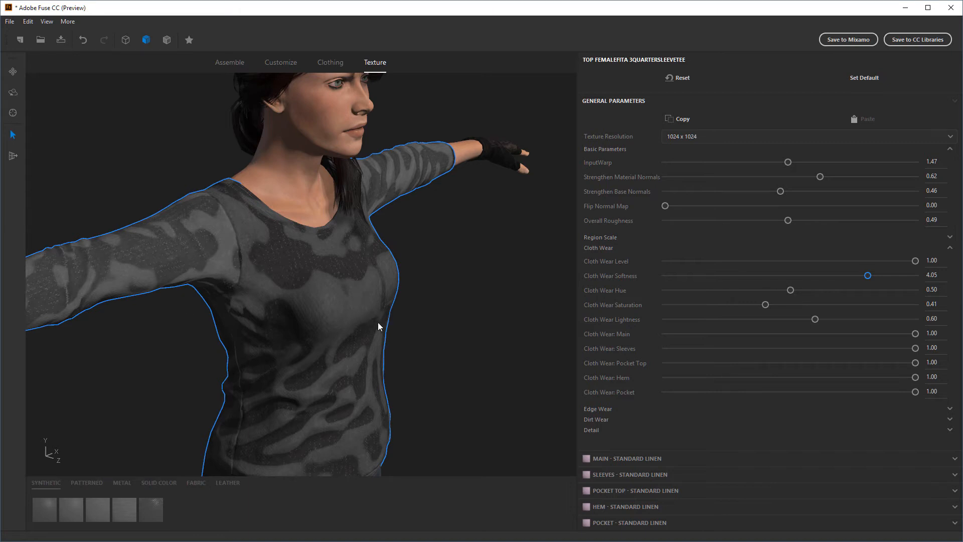
pyautogui.moveTo(866, 279)
pyautogui.mouseDown()
pyautogui.moveTo(904, 278)
pyautogui.moveTo(853, 277)
pyautogui.mouseUp()
# Try the top's Cloth Wear Lightness at 0.50 and 0.55, inspecting the fabric from different angles
pyautogui.moveTo(815, 319); pyautogui.dragTo(790, 318)
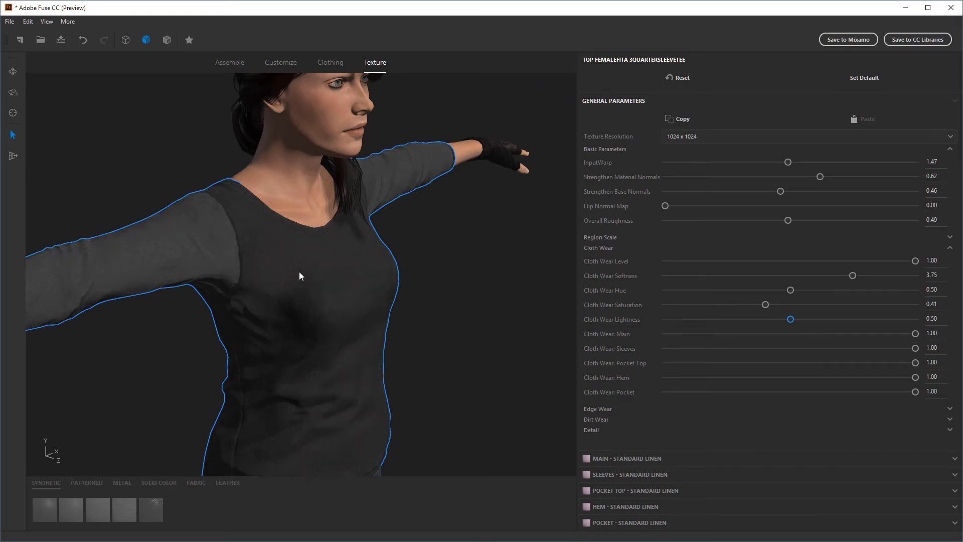
pyautogui.moveTo(558, 323); pyautogui.dragTo(511, 324, button='middle')
pyautogui.click(791, 319)
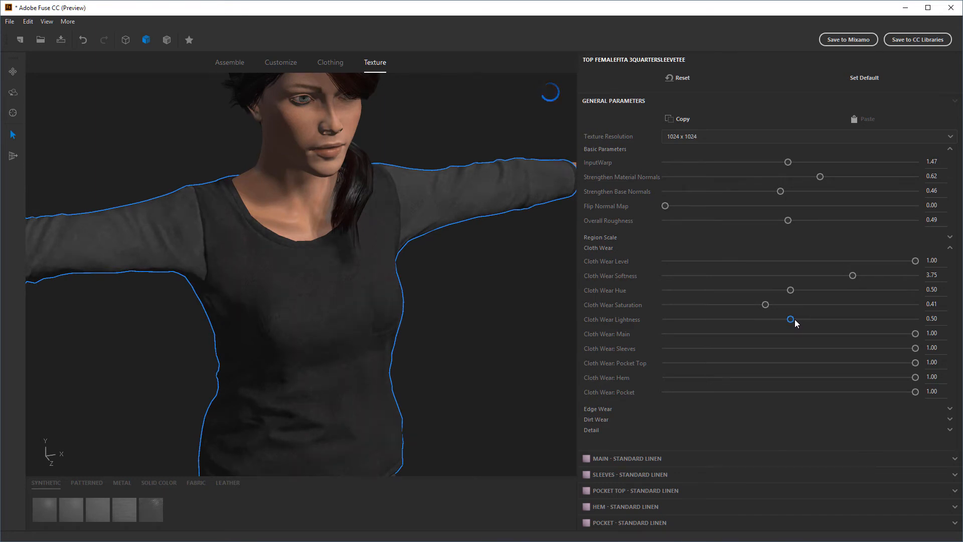
pyautogui.press('Left')
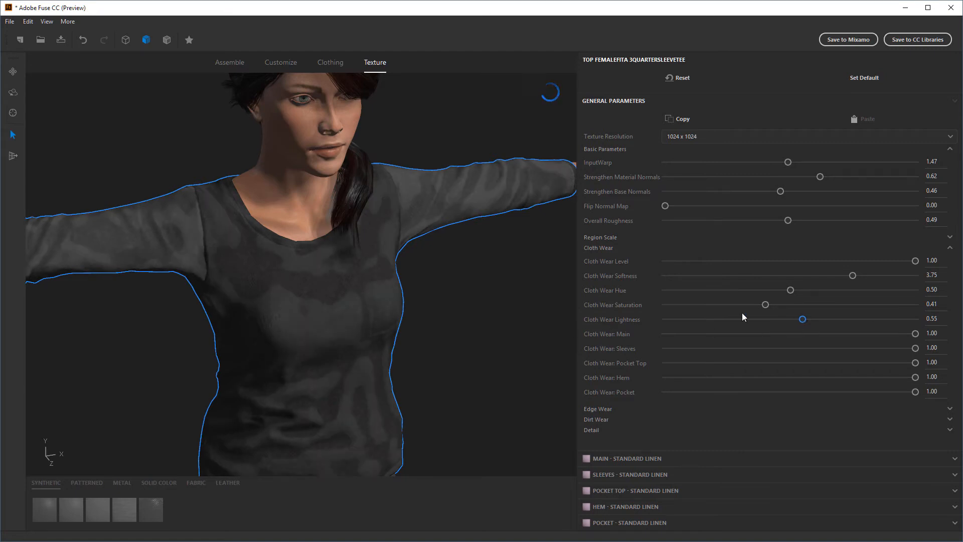
pyautogui.moveTo(452, 333); pyautogui.dragTo(478, 326)
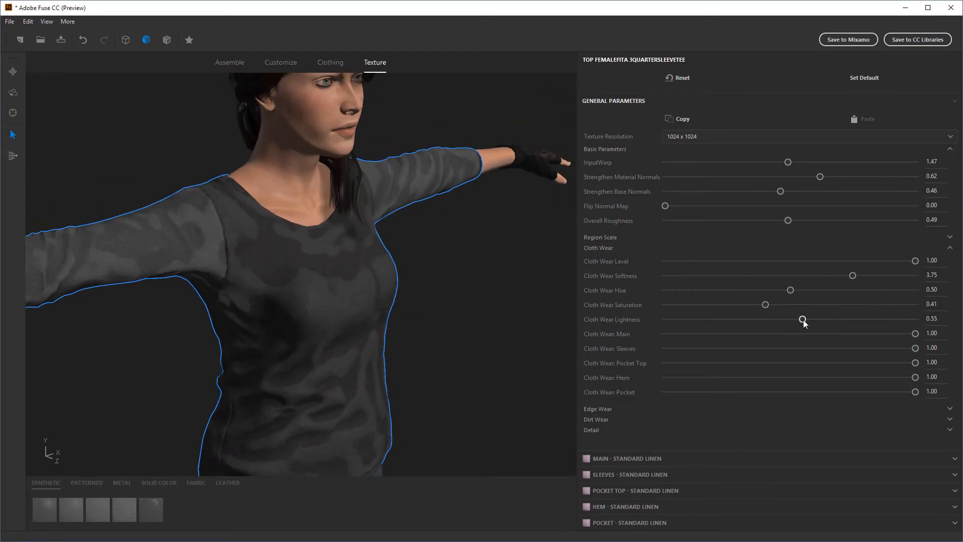
# Try darker Cloth Wear Lightness values of 0.43, 0.46 and 0.47 on the top
pyautogui.moveTo(802, 319); pyautogui.dragTo(685, 320)
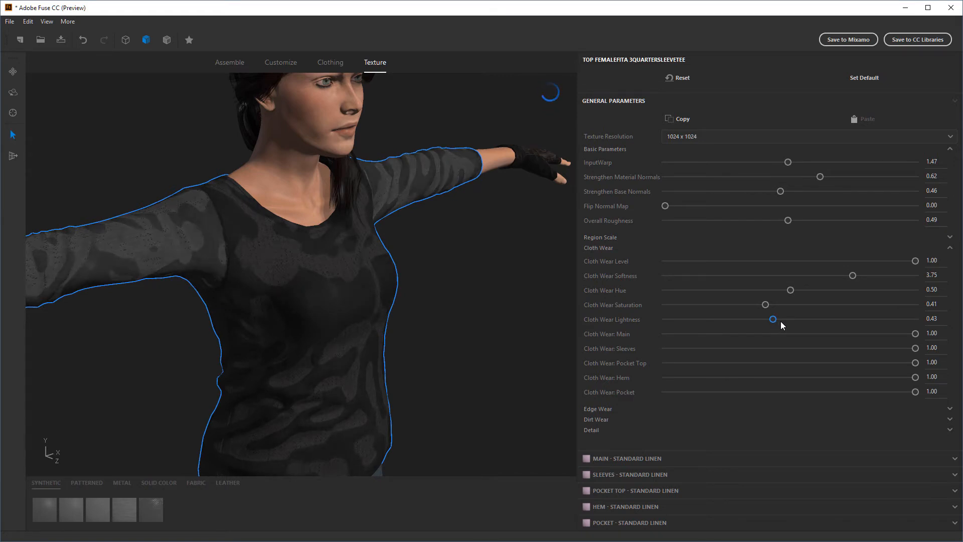
pyautogui.moveTo(778, 319)
pyautogui.mouseDown()
pyautogui.moveTo(790, 320)
pyautogui.moveTo(781, 319)
pyautogui.mouseUp()
pyautogui.moveTo(516, 331)
pyautogui.mouseDown(button='middle')
pyautogui.moveTo(486, 319)
pyautogui.moveTo(506, 321)
pyautogui.mouseUp(button='middle')
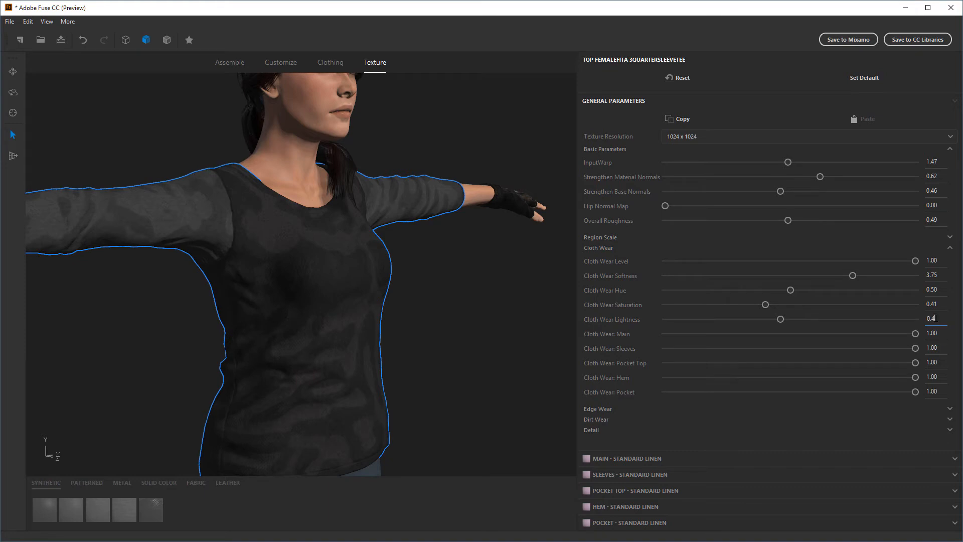
pyautogui.write('7')
pyautogui.press('Return')
pyautogui.moveTo(468, 314); pyautogui.dragTo(463, 325, button='middle')
# Test Cloth Wear Lightness at 0.50 and 0.49, inspecting the top from the side
pyautogui.click(783, 319)
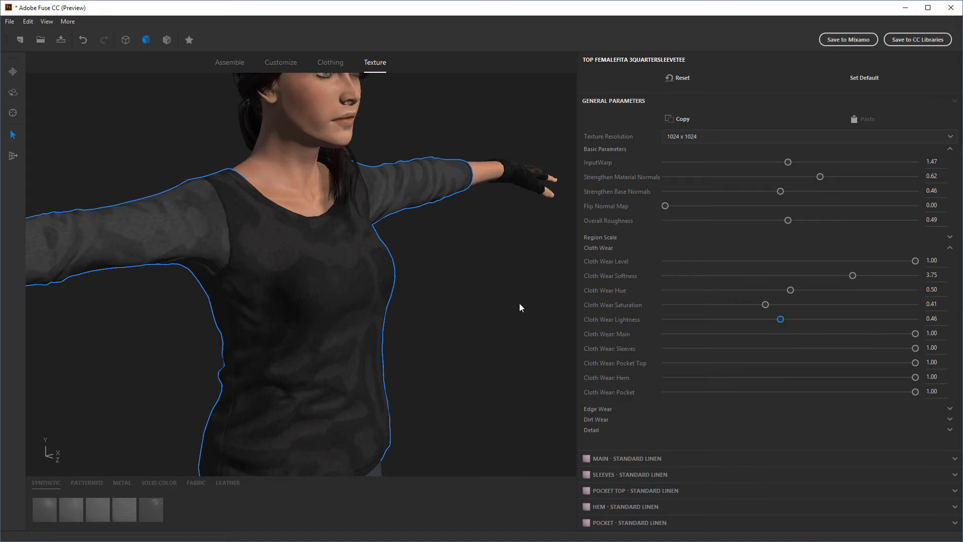
pyautogui.moveTo(780, 320); pyautogui.dragTo(787, 321)
pyautogui.click(781, 319)
pyautogui.doubleClick(939, 320)
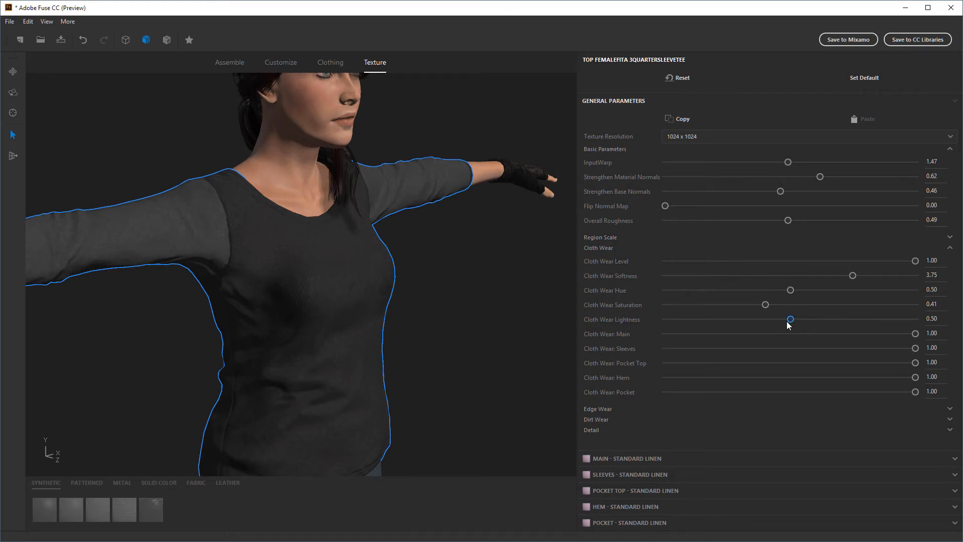
pyautogui.moveTo(788, 325); pyautogui.dragTo(786, 324)
pyautogui.moveTo(504, 345); pyautogui.dragTo(344, 256, button='middle')
pyautogui.moveTo(142, 330); pyautogui.dragTo(355, 307, button='middle')
# Set the top's Cloth Wear Lightness to 0.46 and inspect the front of the fabric
pyautogui.doubleClick(934, 318)
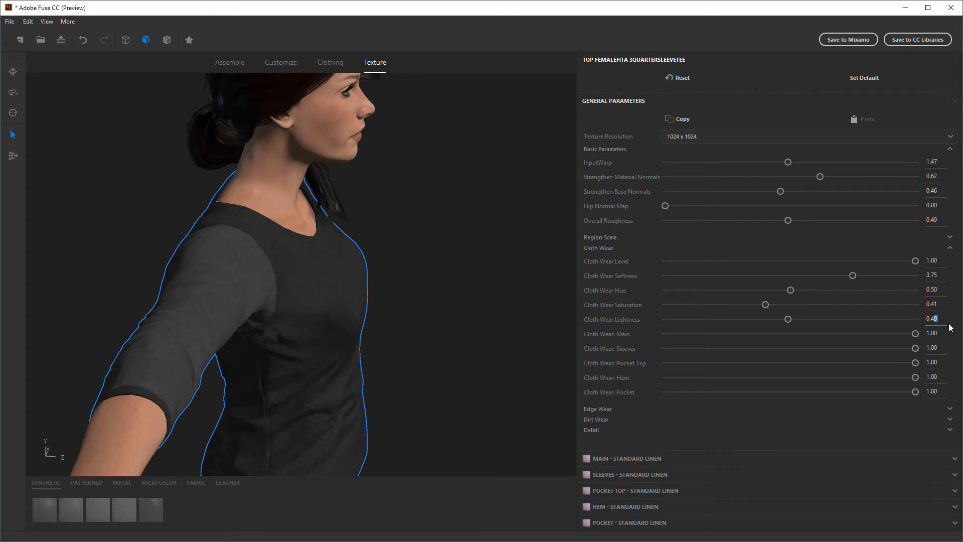
pyautogui.write('0.46')
pyautogui.press('Return')
pyautogui.moveTo(467, 299); pyautogui.dragTo(318, 290, button='middle')
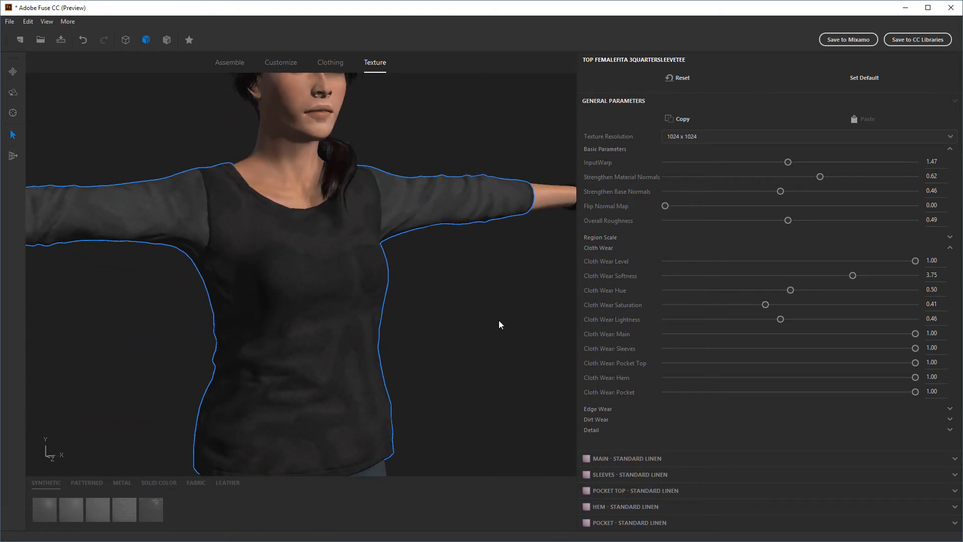
# Set the top's Cloth Wear Lightness to 0.49 and collapse the Cloth Wear parameters
pyautogui.moveTo(934, 320); pyautogui.dragTo(942, 329)
pyautogui.press('Return')
pyautogui.click(780, 320)
pyautogui.moveTo(784, 319); pyautogui.dragTo(793, 318)
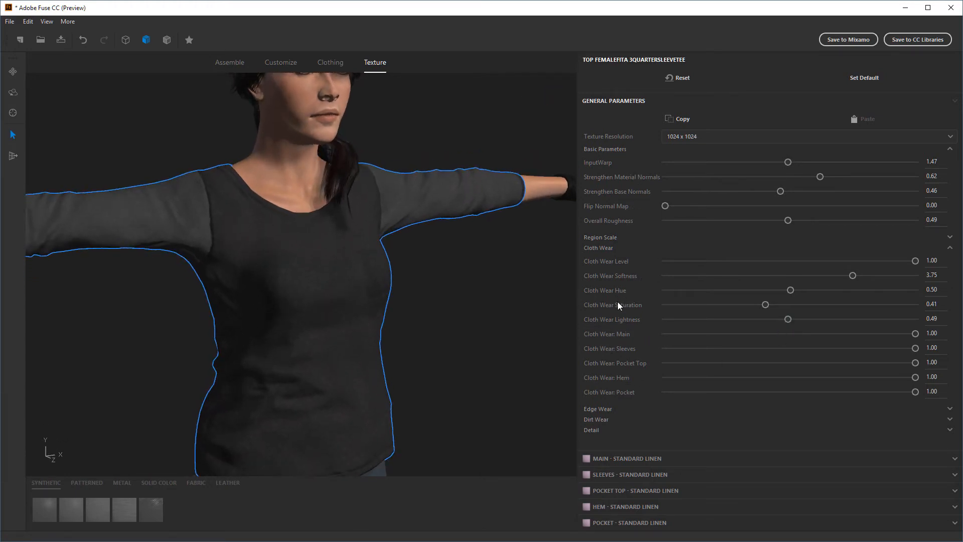
pyautogui.click(604, 248)
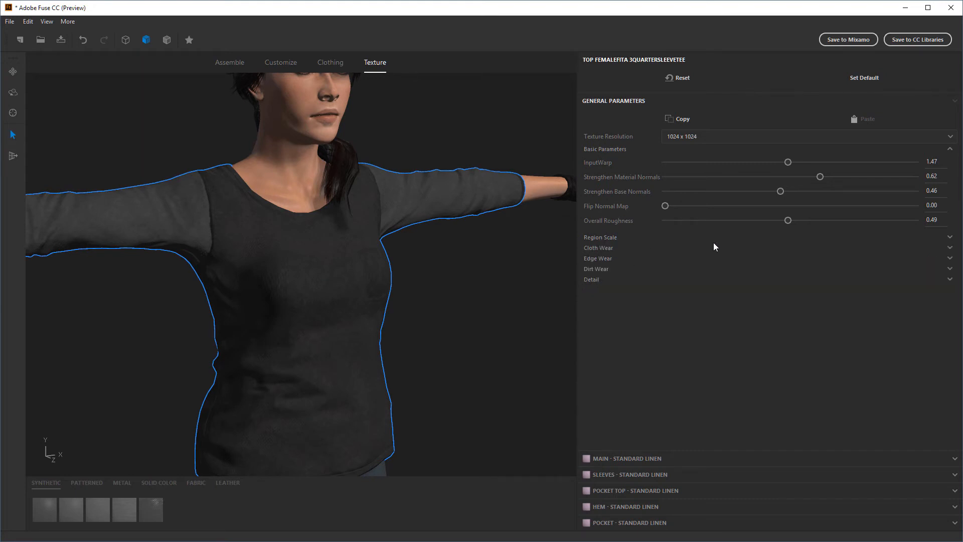
# Expand the Dirt Wear parameters, set Dirt Wear Level to 0.66 and inspect the top from front and back
pyautogui.click(598, 268)
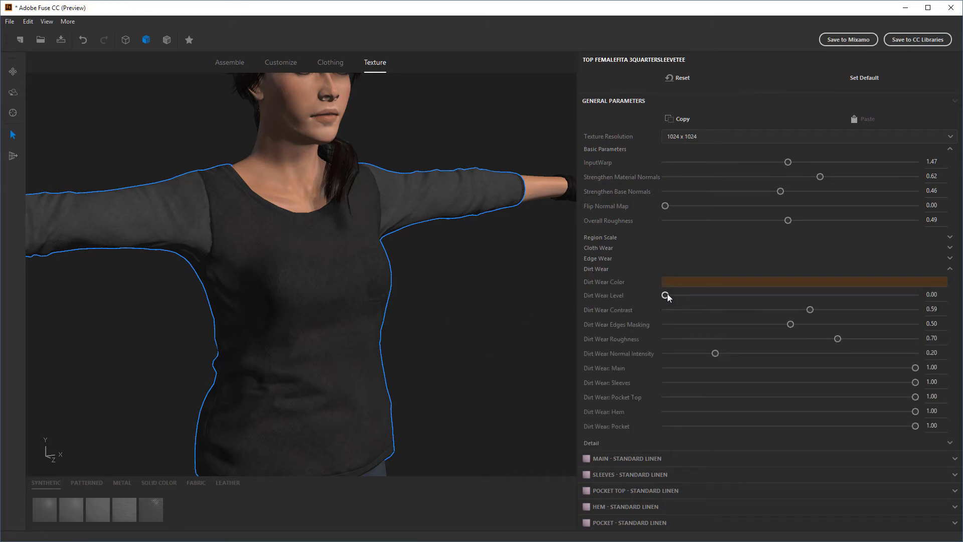
pyautogui.moveTo(664, 296); pyautogui.dragTo(833, 299)
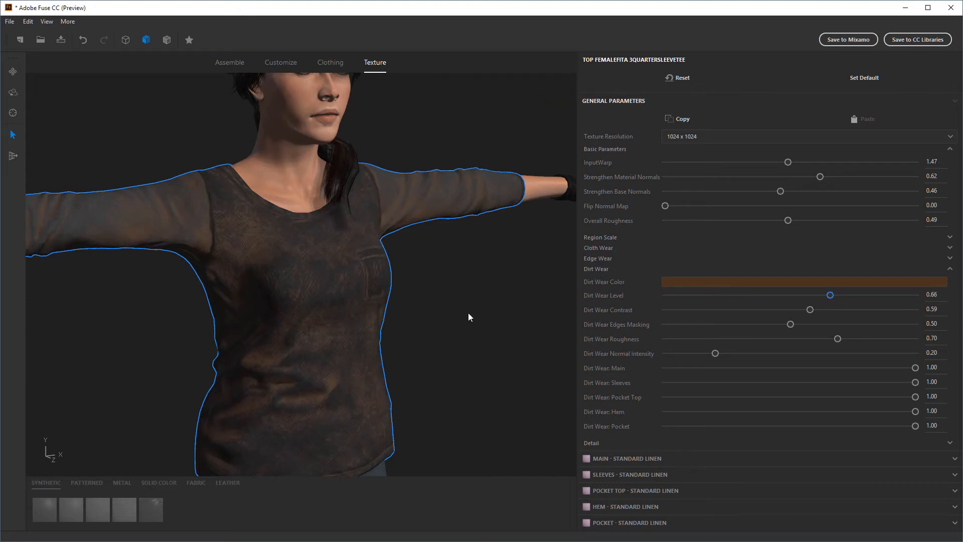
pyautogui.moveTo(468, 312); pyautogui.dragTo(440, 309, button='middle')
pyautogui.moveTo(447, 383); pyautogui.dragTo(340, 340, button='middle')
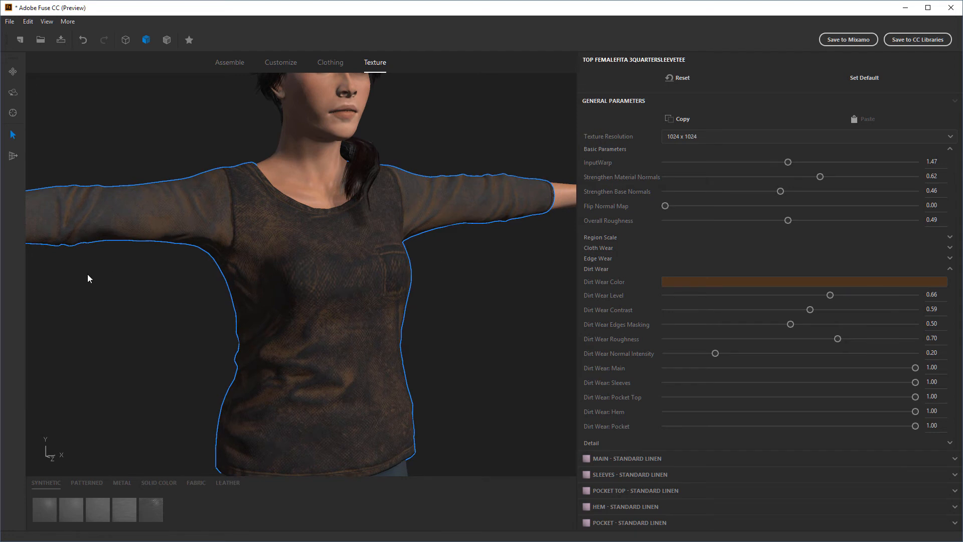
pyautogui.moveTo(499, 319); pyautogui.dragTo(251, 405, button='middle')
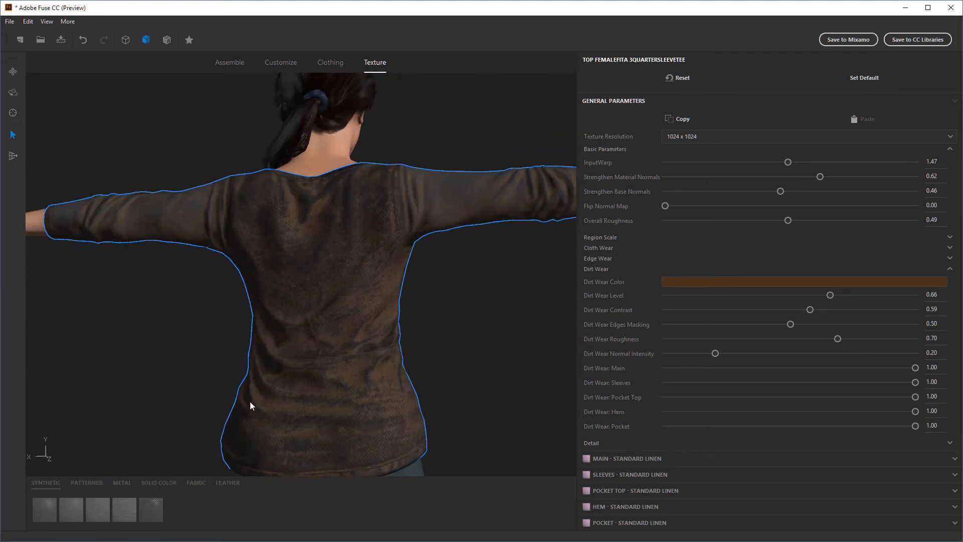
pyautogui.moveTo(460, 332); pyautogui.dragTo(495, 362, button='middle')
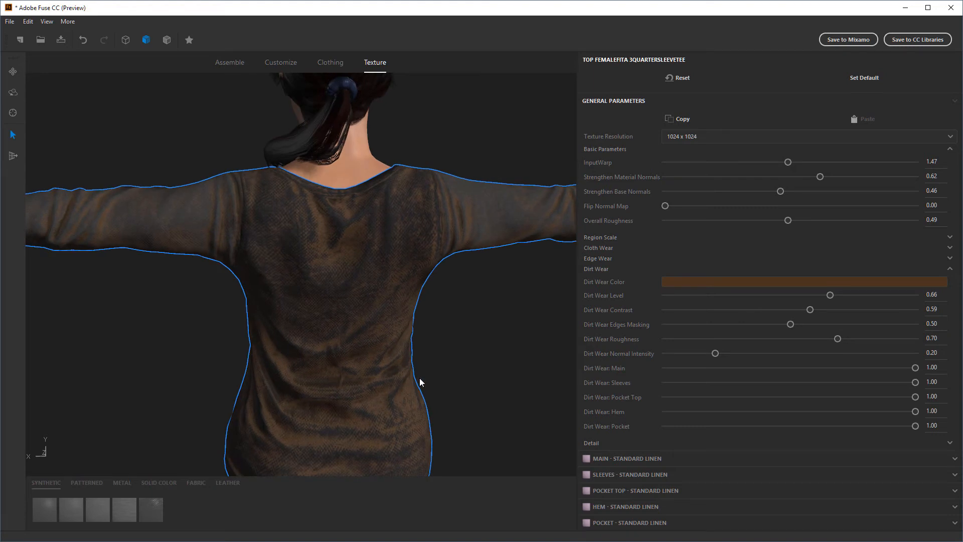
pyautogui.moveTo(419, 379); pyautogui.dragTo(494, 318, button='middle')
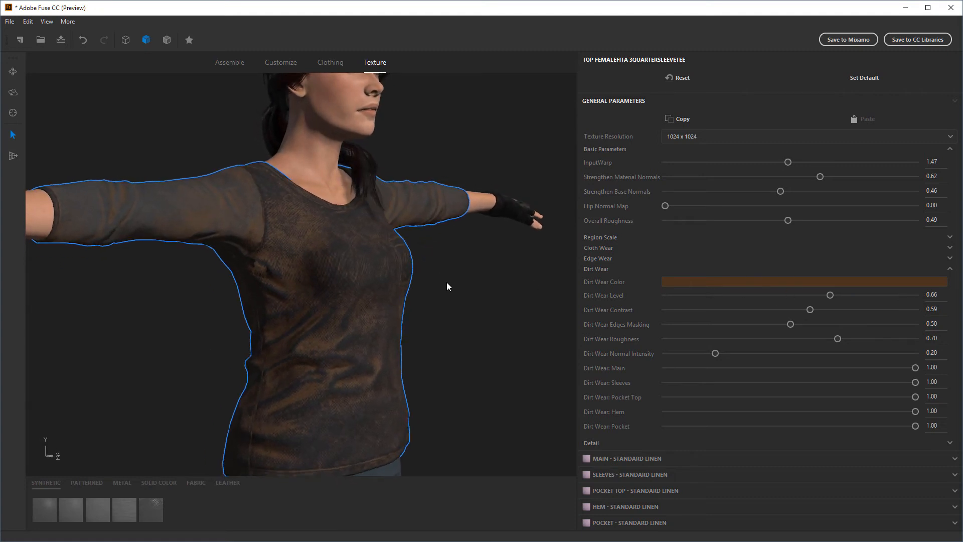
# Set the top's Dirt Wear Level to 1.00 and inspect the fabric from the front
pyautogui.moveTo(447, 286); pyautogui.dragTo(802, 303, button='middle')
pyautogui.moveTo(834, 294); pyautogui.dragTo(923, 297)
pyautogui.moveTo(487, 351); pyautogui.dragTo(441, 311, button='middle')
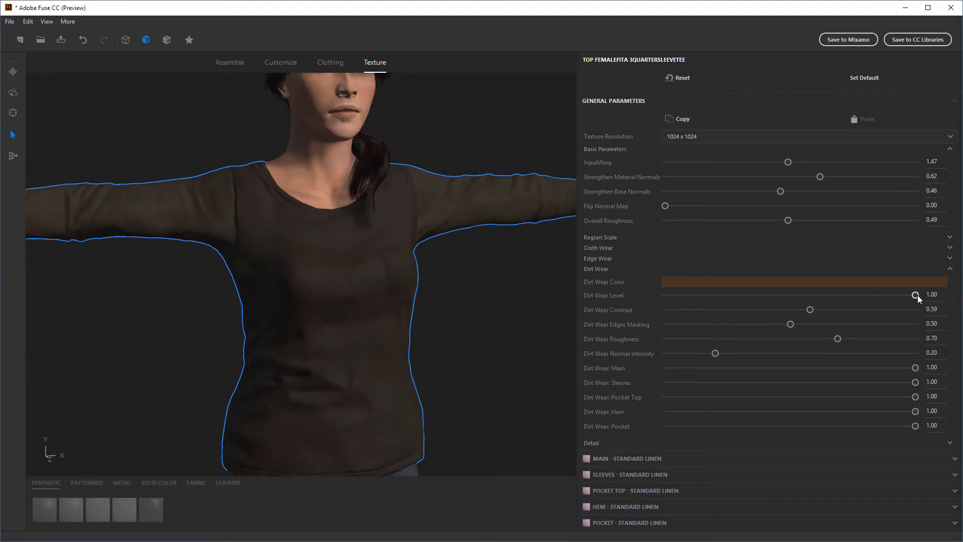
# Set the top's Dirt Wear Level to 0.66 and its Dirt Wear Contrast to 0.68
pyautogui.moveTo(915, 296); pyautogui.dragTo(826, 301)
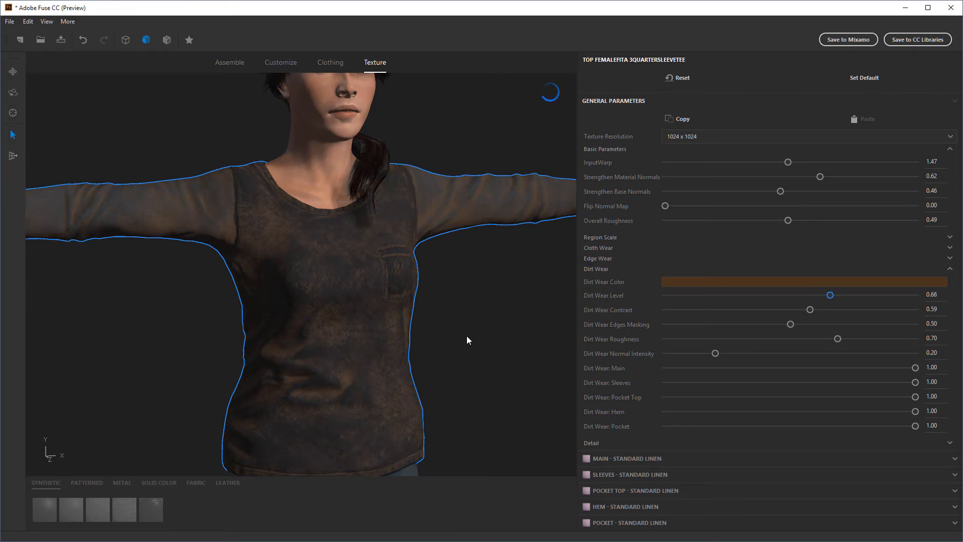
pyautogui.moveTo(467, 340); pyautogui.dragTo(513, 338)
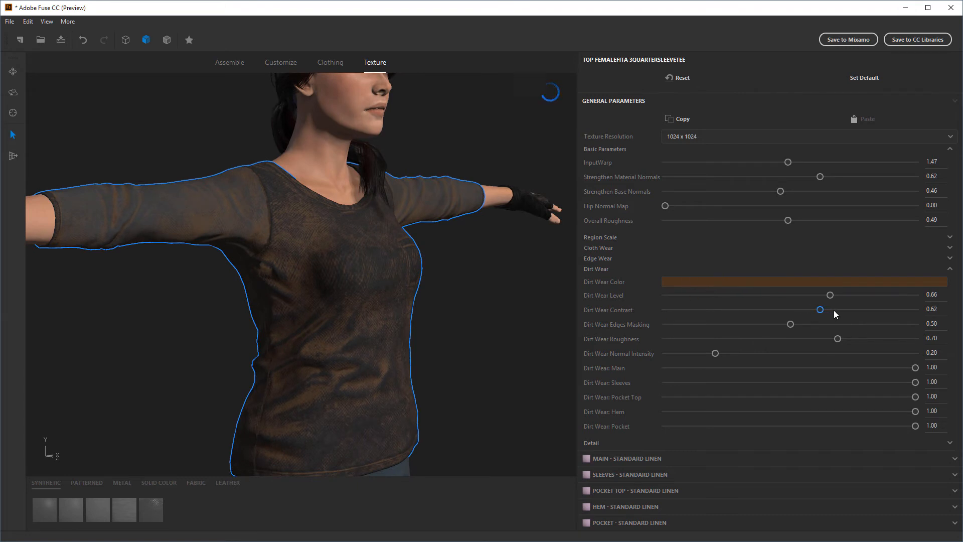
pyautogui.moveTo(842, 312); pyautogui.dragTo(847, 313)
# Try the top's Dirt Wear Roughness at 0.07 and 0.93, inspecting the fabric from front and back
pyautogui.moveTo(838, 339); pyautogui.dragTo(682, 339)
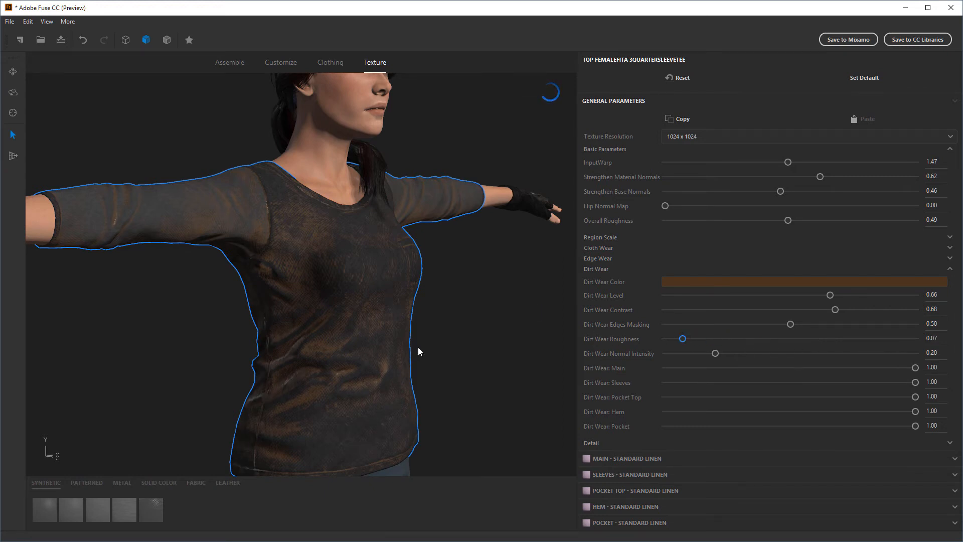
pyautogui.moveTo(416, 351); pyautogui.dragTo(495, 347, button='right')
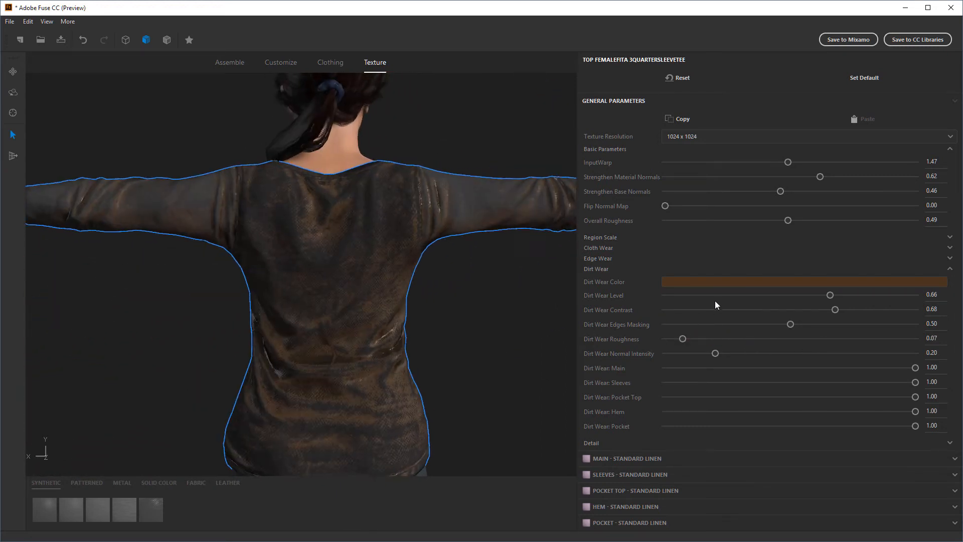
pyautogui.moveTo(578, 314); pyautogui.dragTo(507, 346, button='right')
pyautogui.moveTo(681, 338); pyautogui.dragTo(906, 340)
pyautogui.moveTo(529, 350); pyautogui.dragTo(494, 332, button='right')
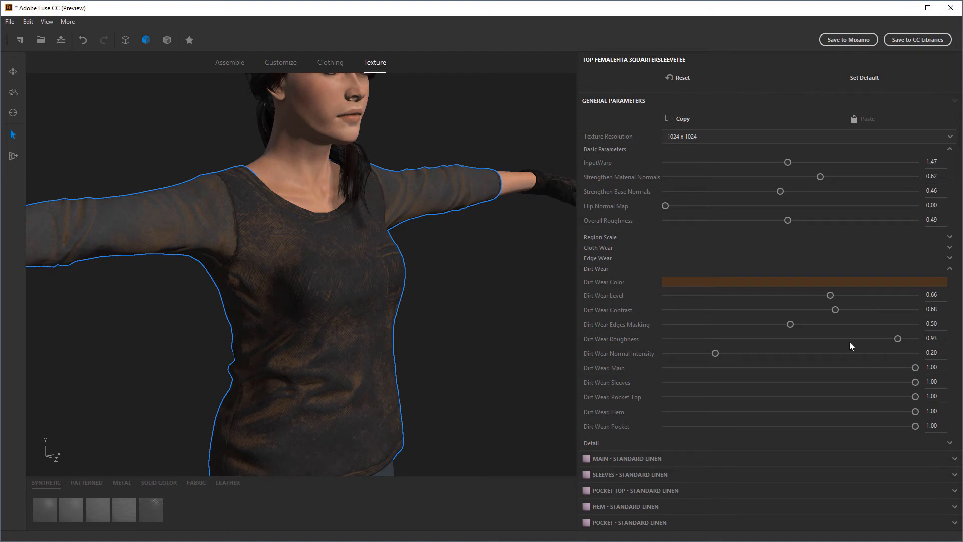
# Set the top's Dirt Wear Roughness to 0.40, Dirt Wear Level to 0.68 and Dirt Wear Contrast to 0.73
pyautogui.moveTo(897, 342); pyautogui.dragTo(764, 344)
pyautogui.moveTo(515, 335); pyautogui.dragTo(434, 347, button='right')
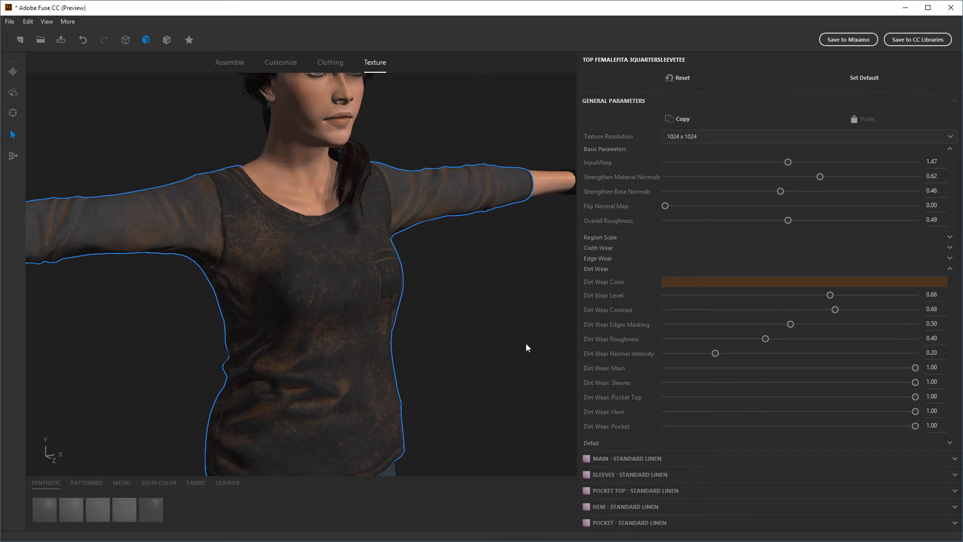
pyautogui.moveTo(830, 296); pyautogui.dragTo(835, 296)
pyautogui.moveTo(829, 310); pyautogui.dragTo(852, 312)
pyautogui.scroll(-2, 464, 343)
pyautogui.moveTo(463, 344); pyautogui.dragTo(474, 319, button='middle')
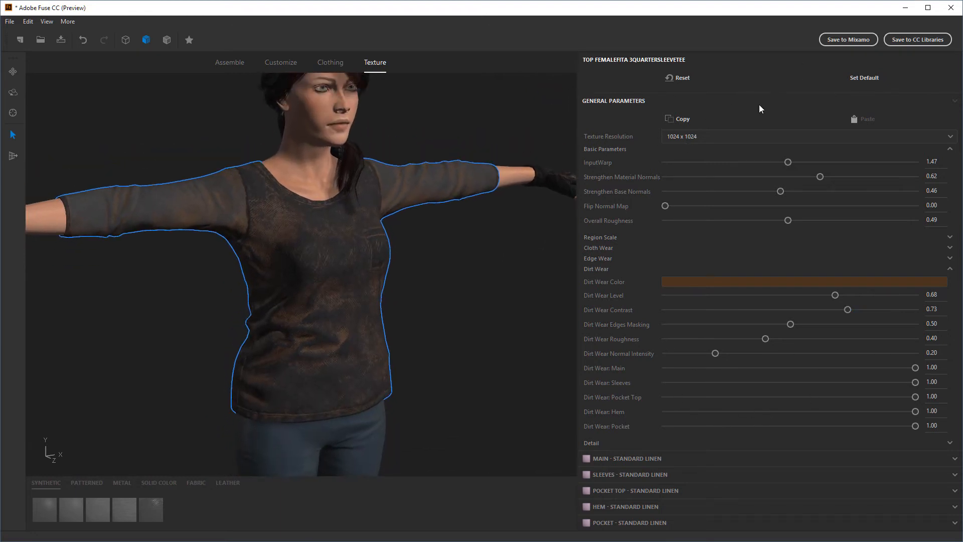
# Set the top's Texture Resolution to 2048 x 2048 and inspect the sharper fabric
pyautogui.click(733, 135)
pyautogui.click(693, 178)
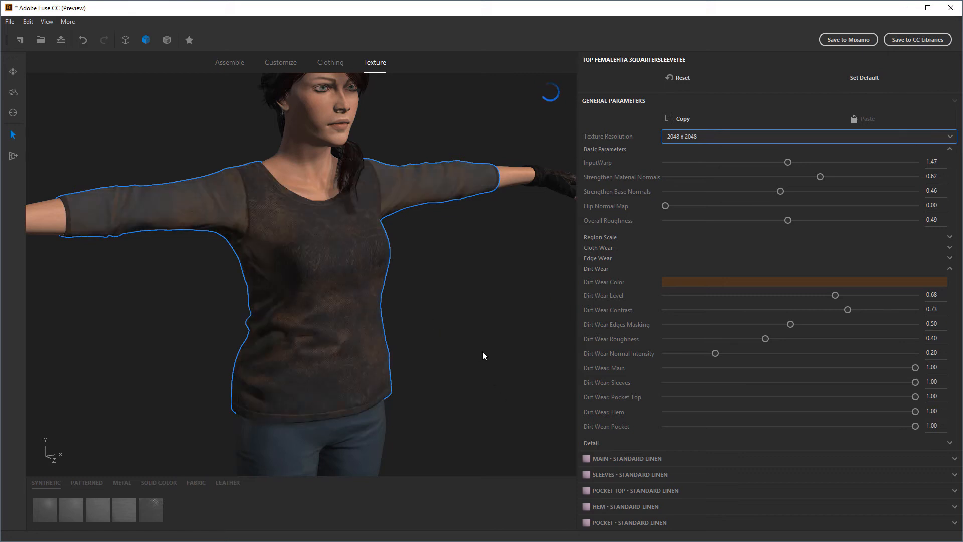
pyautogui.moveTo(489, 352); pyautogui.dragTo(473, 353, button='right')
pyautogui.moveTo(472, 353); pyautogui.dragTo(497, 289, button='middle')
# Select the character's athletic pants for texture editing
pyautogui.moveTo(357, 324); pyautogui.dragTo(347, 320, button='right')
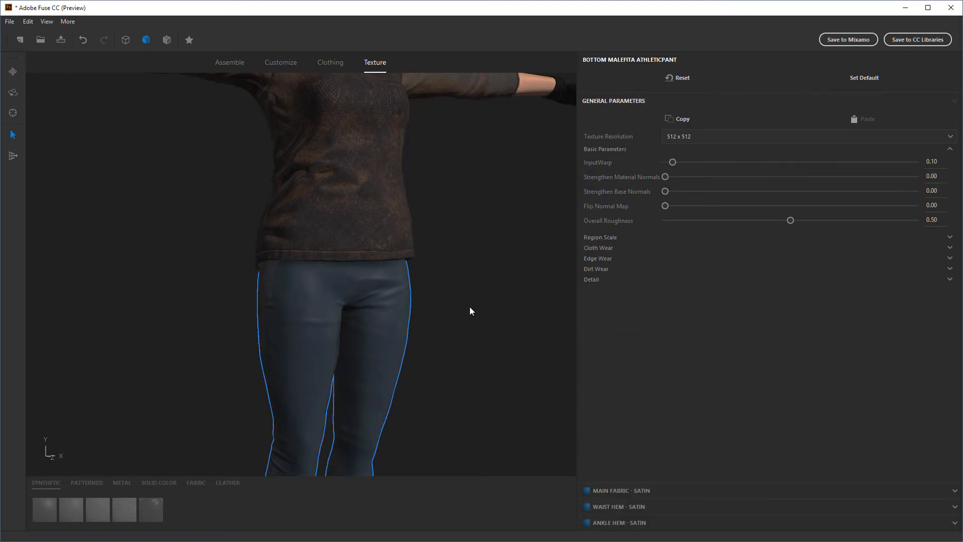
pyautogui.moveTo(471, 327); pyautogui.dragTo(494, 333)
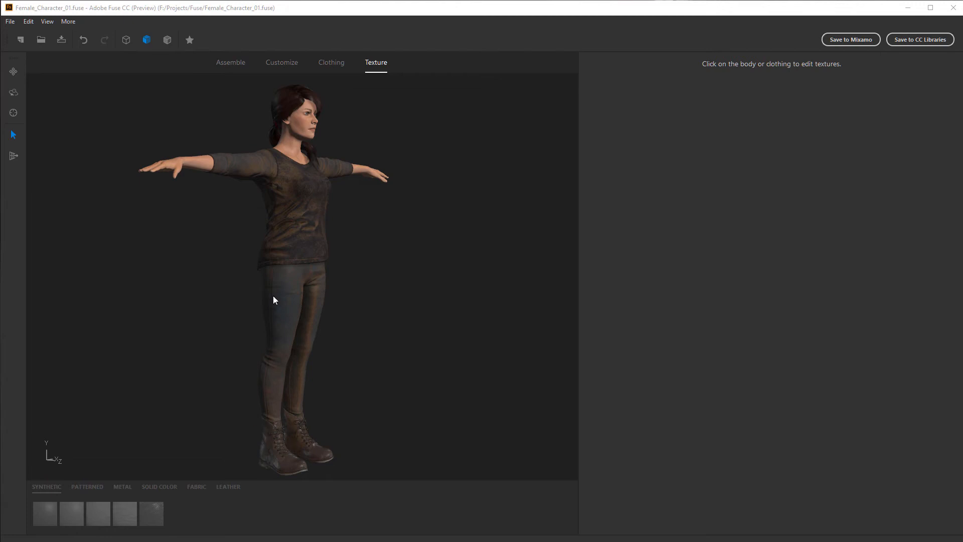
# Select the character's body for texture editing and review its available texture resolutions without changing the setting
pyautogui.moveTo(394, 349); pyautogui.dragTo(336, 382)
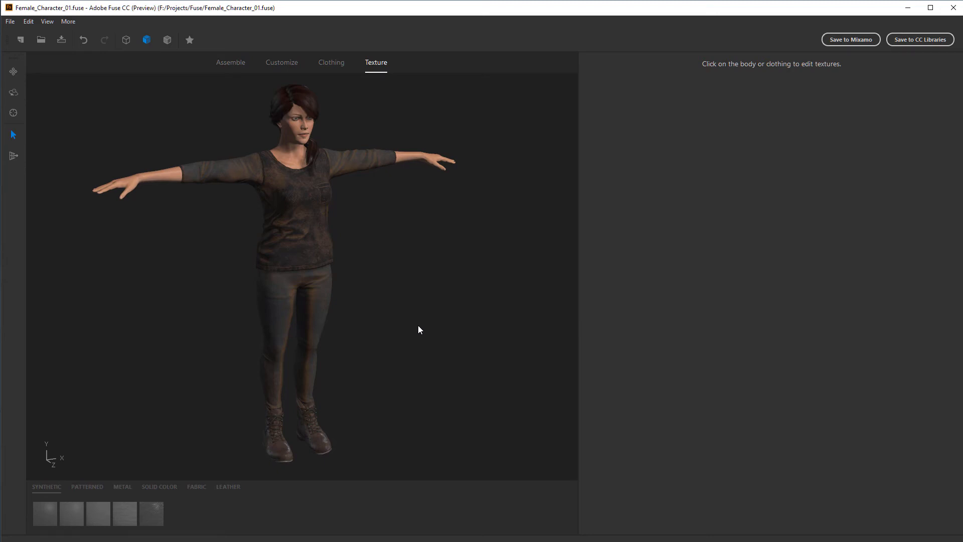
pyautogui.moveTo(419, 292); pyautogui.dragTo(338, 204, button='middle')
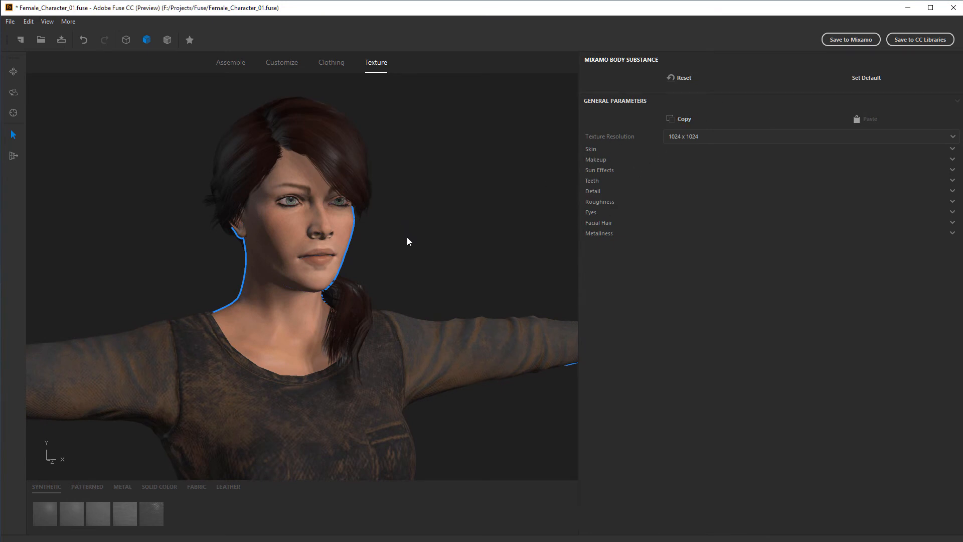
pyautogui.click(718, 137)
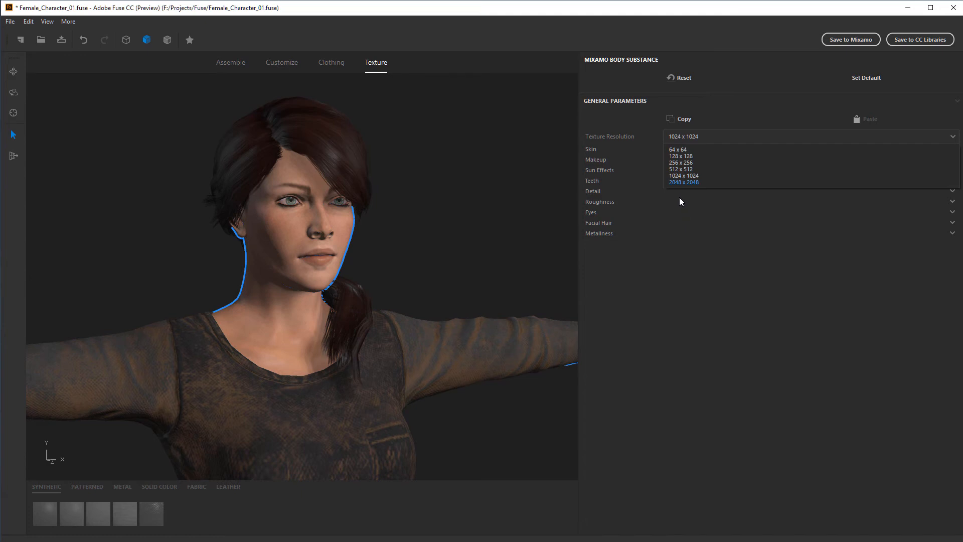
pyautogui.click(647, 333)
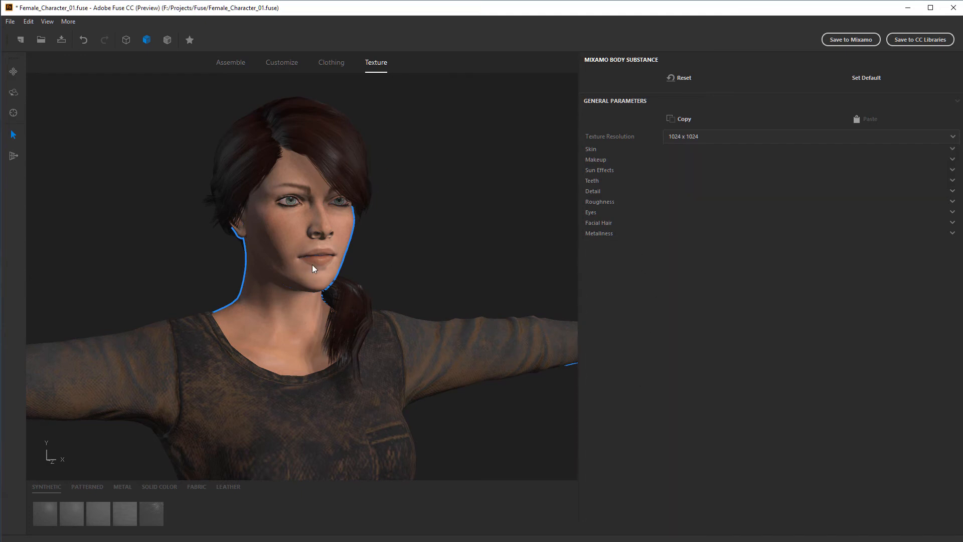
# Expand the body's Skin parameters, try Age at 1.00 and set it to 0.05
pyautogui.scroll(5, 400, 238)
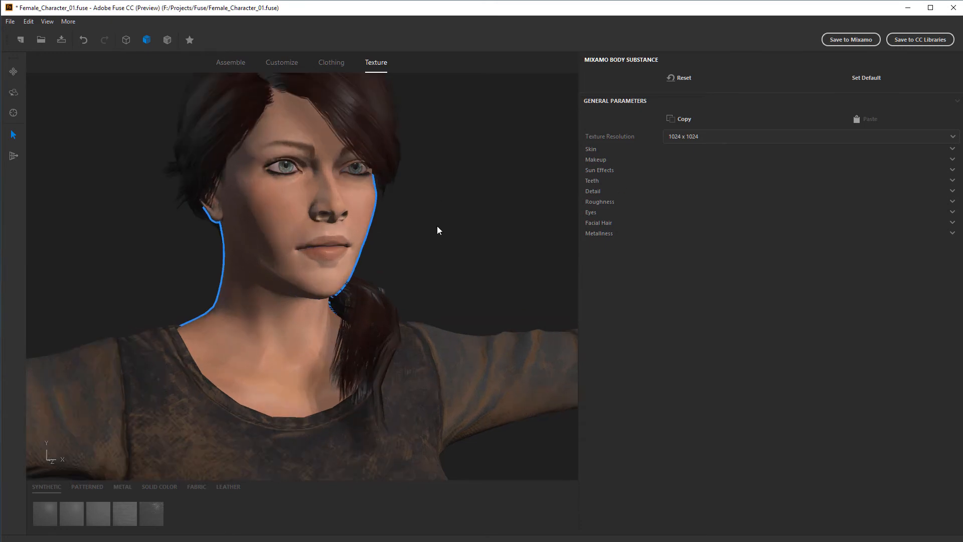
pyautogui.scroll(-2, 477, 297)
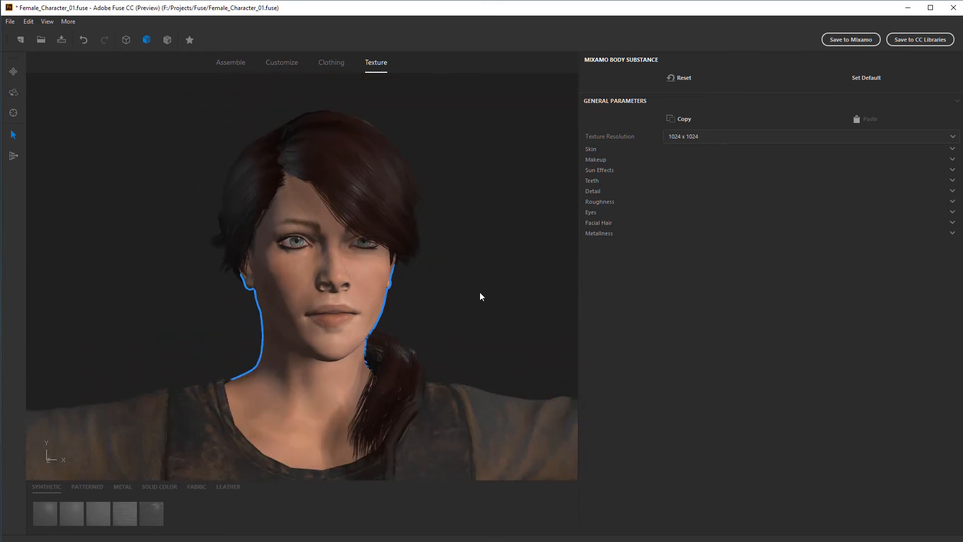
pyautogui.moveTo(480, 294); pyautogui.dragTo(570, 208, button='middle')
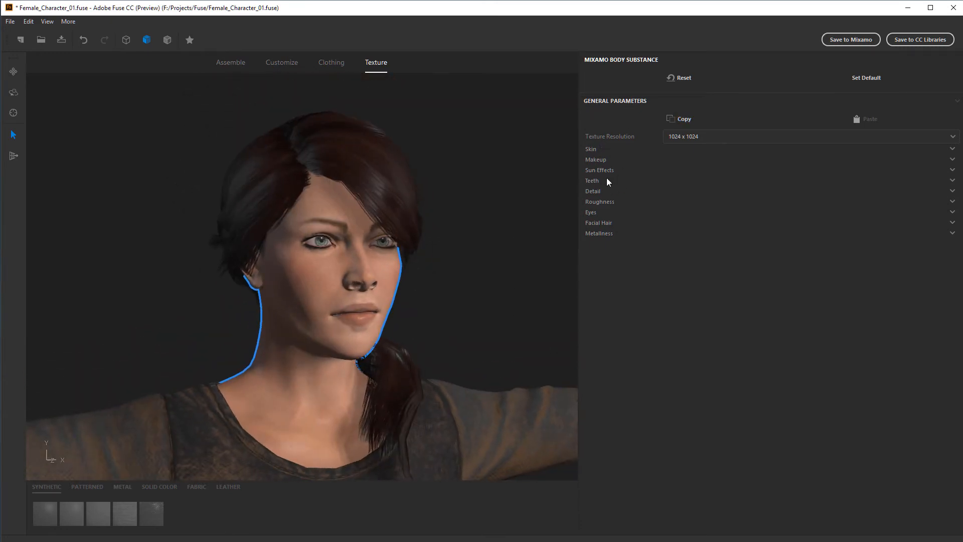
pyautogui.click(593, 150)
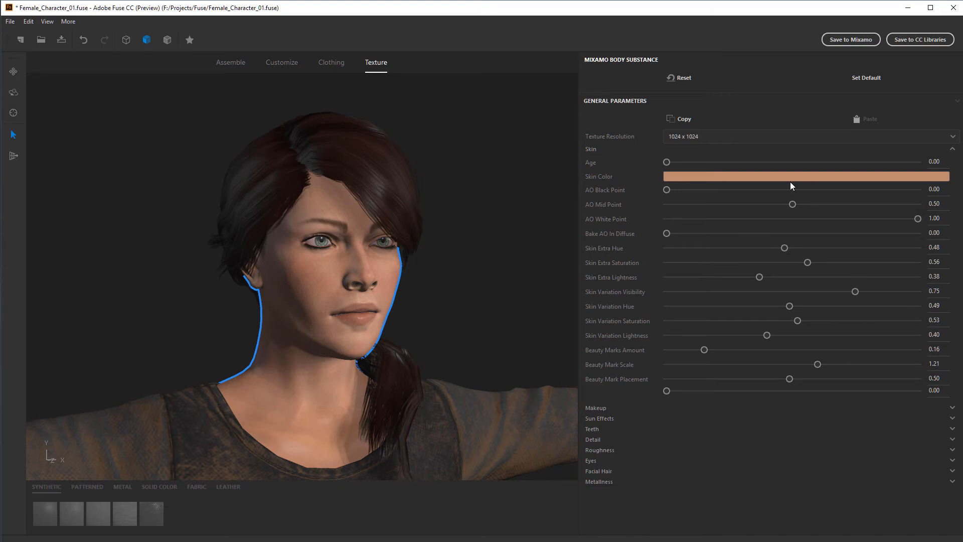
pyautogui.moveTo(666, 162); pyautogui.dragTo(917, 162)
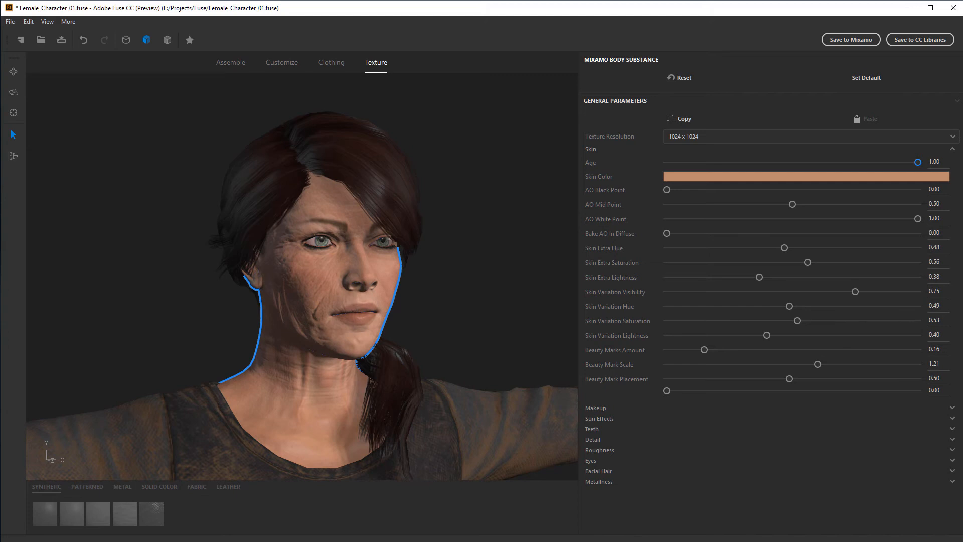
pyautogui.moveTo(918, 162); pyautogui.dragTo(681, 168)
pyautogui.moveTo(447, 291); pyautogui.dragTo(508, 272)
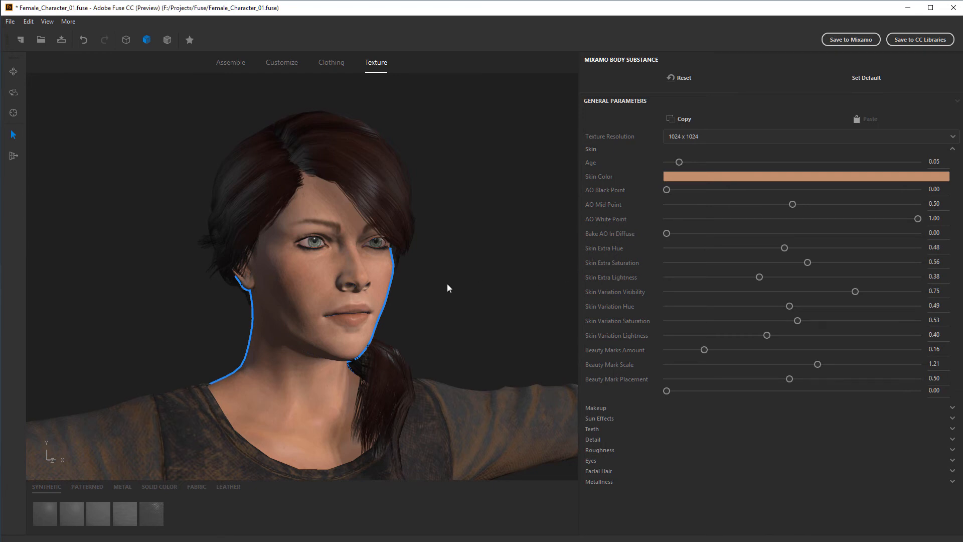
# Try the skin's Bake AO In Diffuse at 0.87 on the face and return it to 0.00
pyautogui.moveTo(447, 284); pyautogui.dragTo(575, 237, button='right')
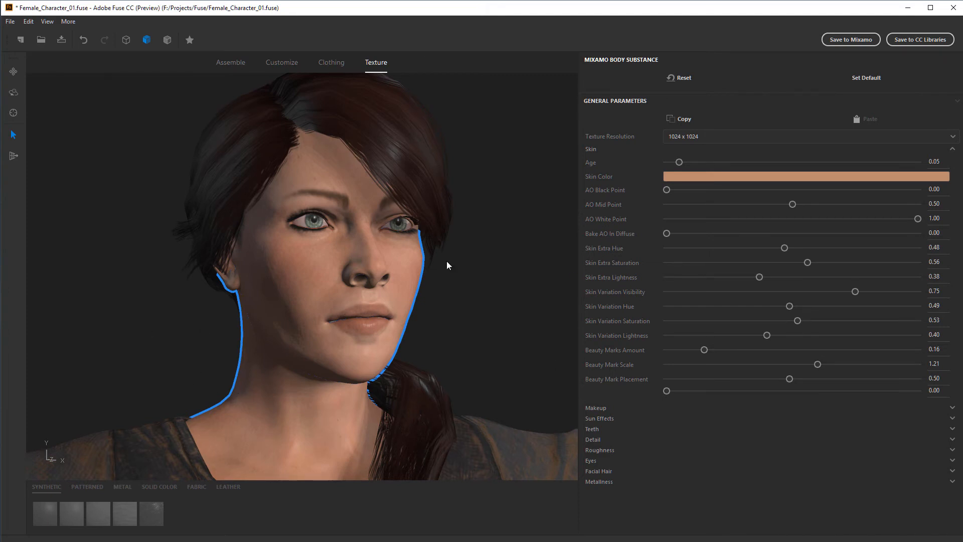
pyautogui.moveTo(470, 290); pyautogui.dragTo(495, 324)
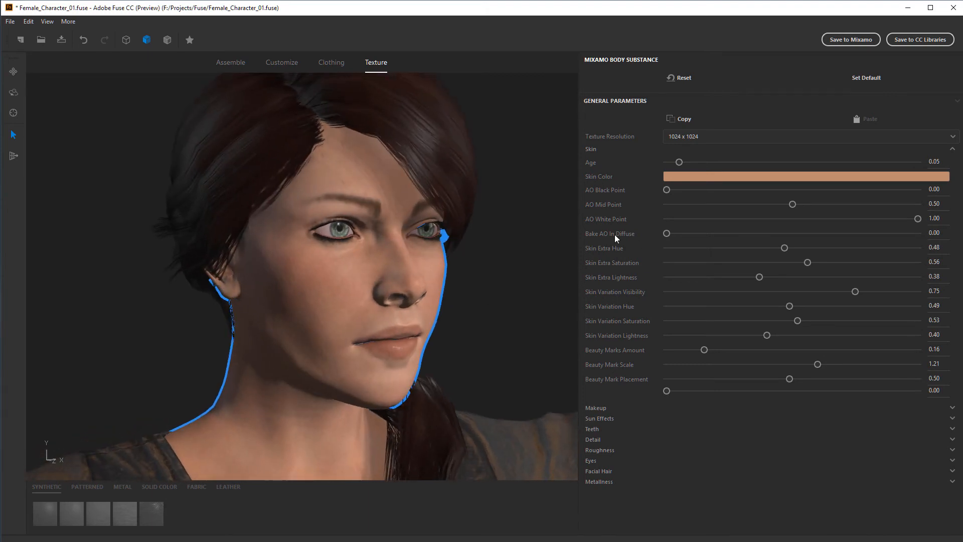
pyautogui.moveTo(666, 234); pyautogui.dragTo(895, 239)
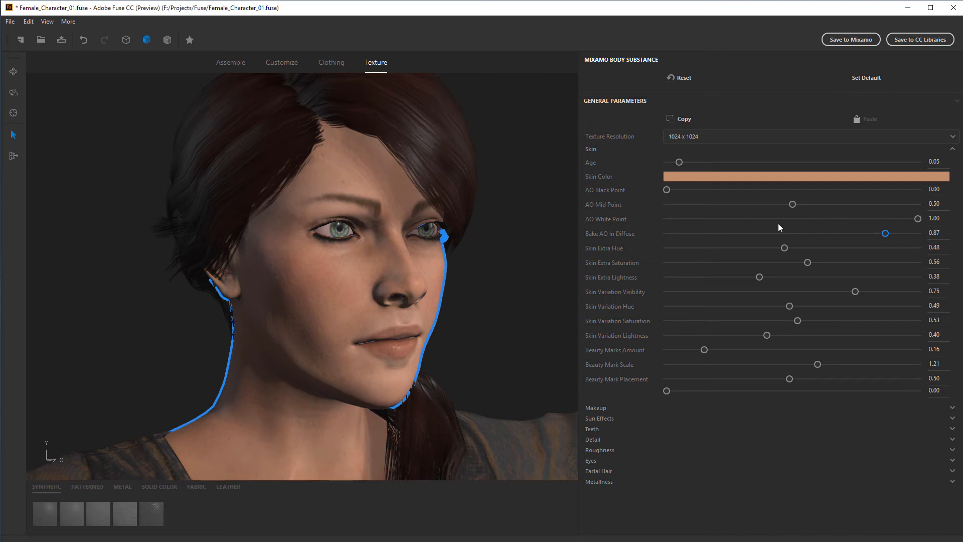
pyautogui.moveTo(885, 235); pyautogui.dragTo(658, 234)
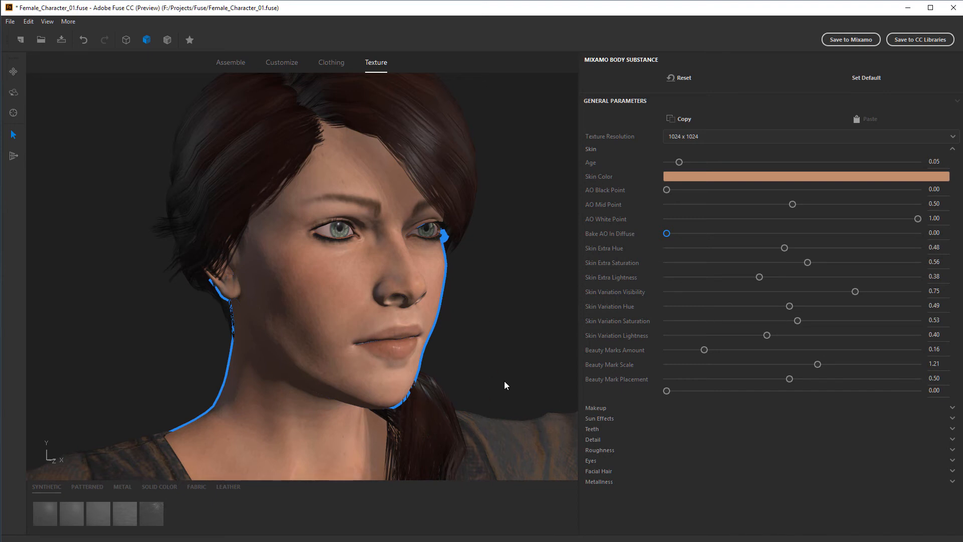
pyautogui.moveTo(504, 380); pyautogui.dragTo(508, 347)
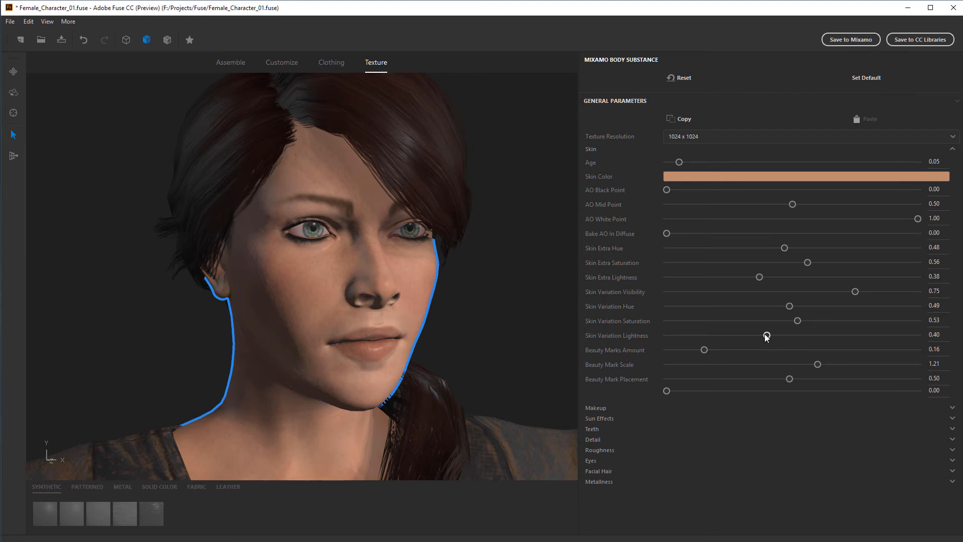
# Try Skin Variation Lightness at 0.00, 1.00 and 0.25, inspecting the face from several angles
pyautogui.moveTo(766, 336); pyautogui.dragTo(662, 342)
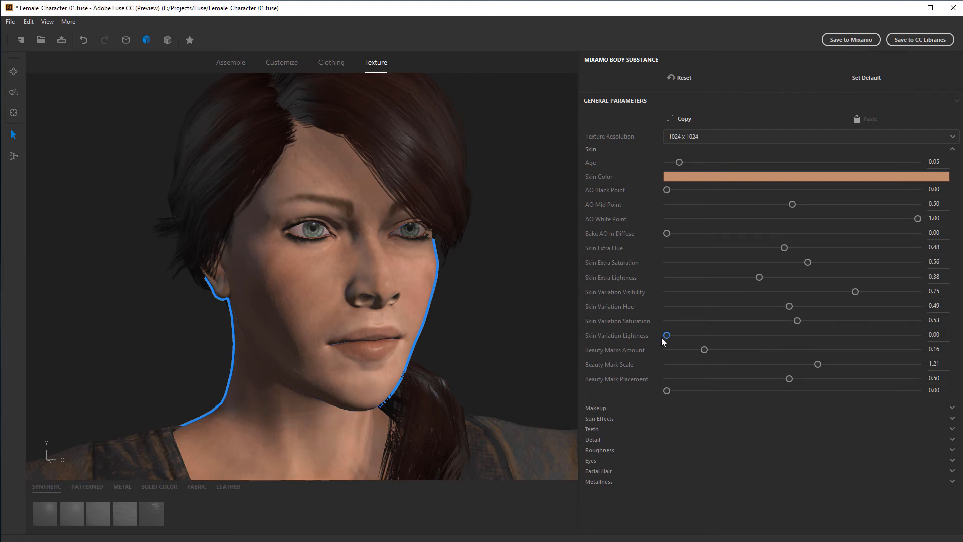
pyautogui.moveTo(504, 338); pyautogui.dragTo(384, 272)
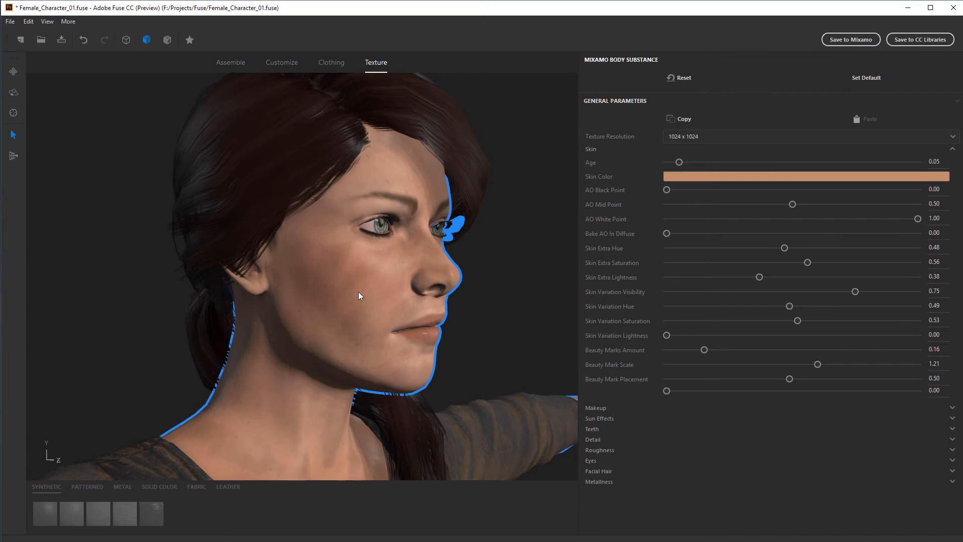
pyautogui.moveTo(667, 335); pyautogui.dragTo(944, 347)
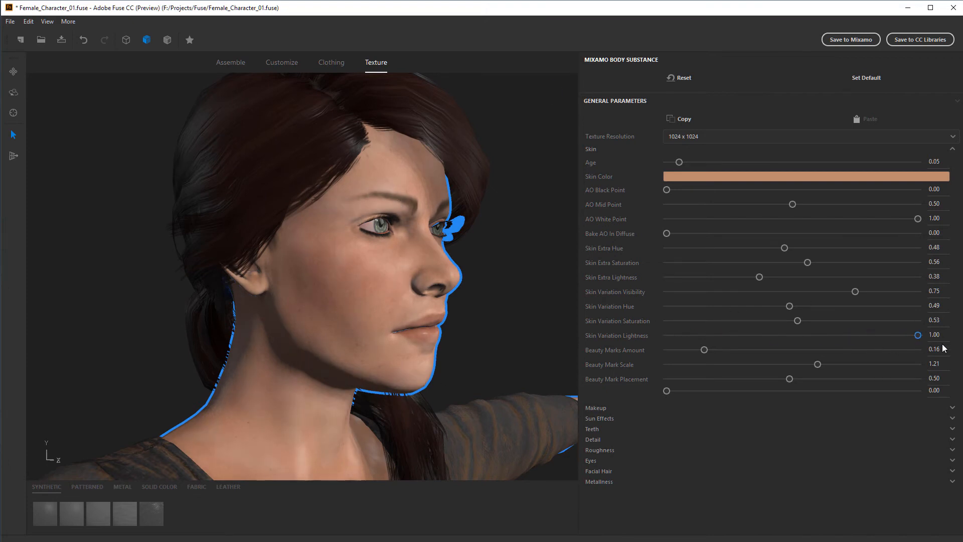
pyautogui.moveTo(348, 218); pyautogui.dragTo(502, 268)
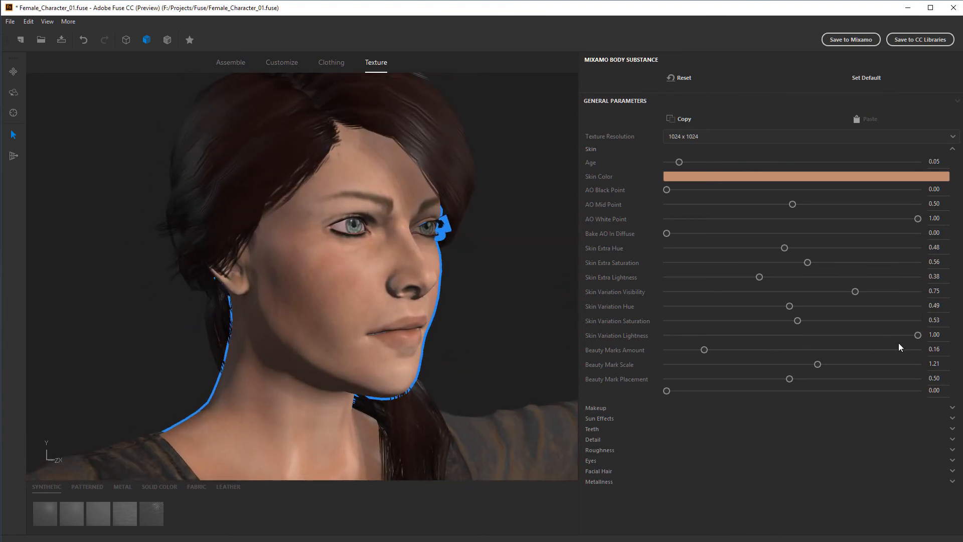
pyautogui.moveTo(918, 334); pyautogui.dragTo(730, 337)
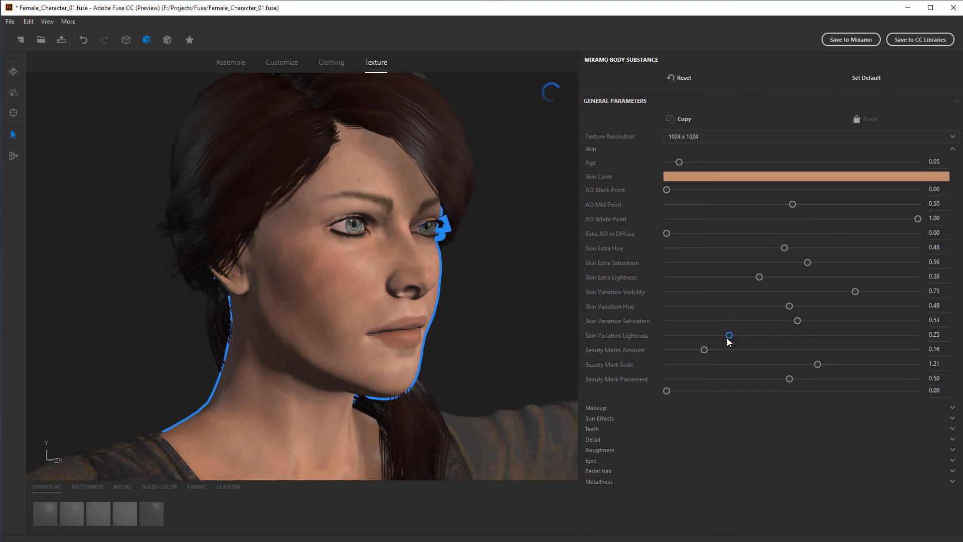
pyautogui.moveTo(516, 332); pyautogui.dragTo(415, 295, button='middle')
pyautogui.scroll(-3, 486, 328)
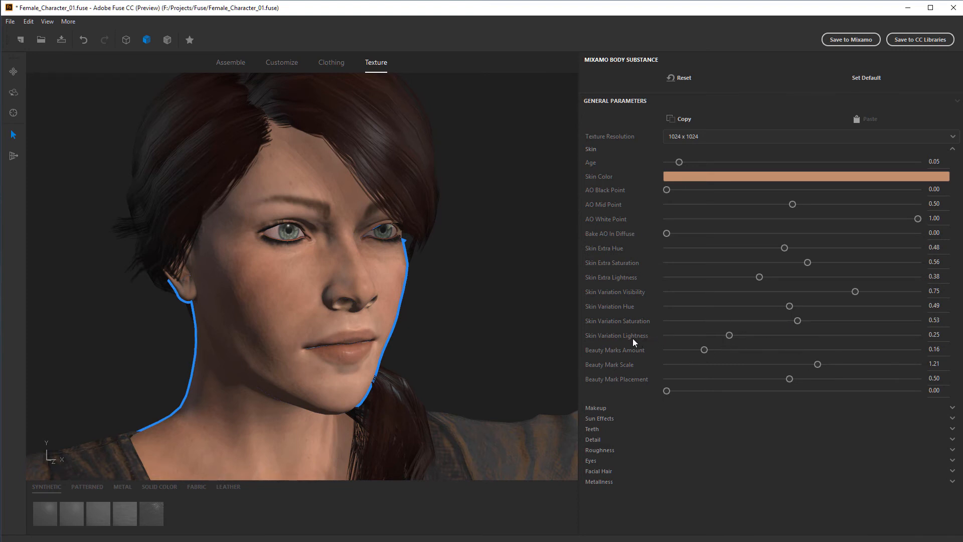
pyautogui.moveTo(472, 316); pyautogui.dragTo(437, 272)
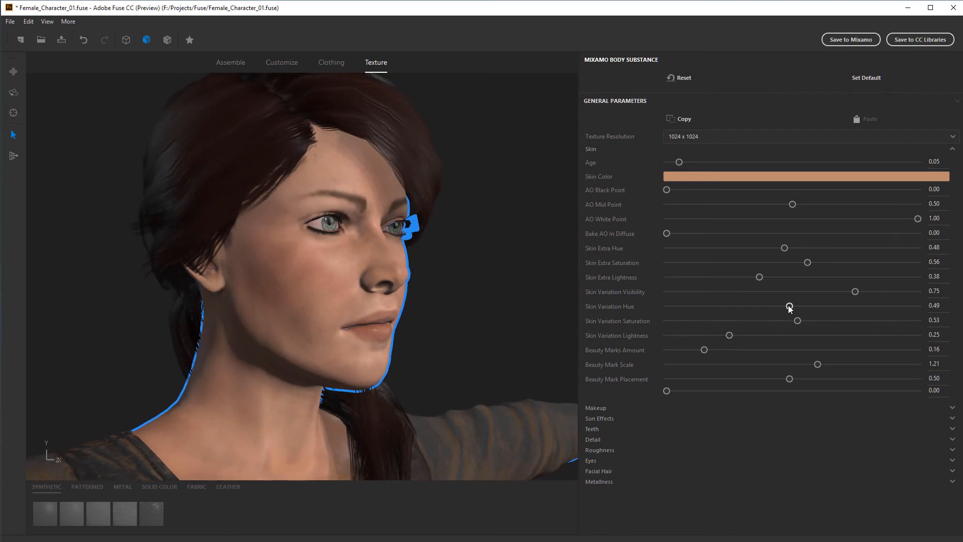
# Set Skin Variation Hue to 0.56, Skin Variation Saturation to 0.68 and Skin Variation Lightness to 0.18
pyautogui.moveTo(797, 321); pyautogui.dragTo(942, 326)
pyautogui.moveTo(789, 306); pyautogui.dragTo(717, 315)
pyautogui.moveTo(725, 307); pyautogui.dragTo(685, 313)
pyautogui.moveTo(771, 317); pyautogui.dragTo(819, 309)
pyautogui.moveTo(915, 320); pyautogui.dragTo(830, 321)
pyautogui.moveTo(892, 325); pyautogui.dragTo(838, 322)
pyautogui.moveTo(730, 335); pyautogui.dragTo(712, 335)
pyautogui.moveTo(507, 335); pyautogui.dragTo(465, 336)
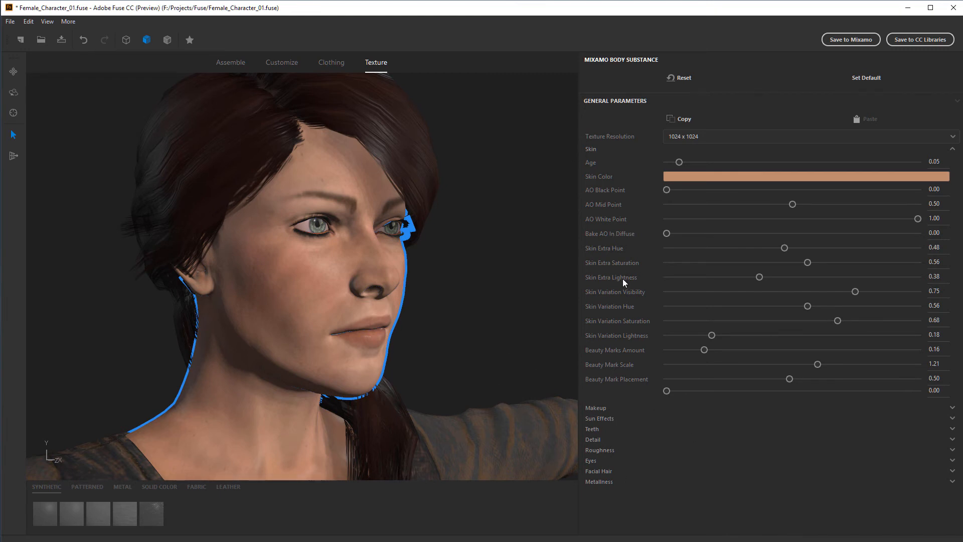
# Collapse the body's Skin parameters and expand the Sun Effects parameters
pyautogui.click(591, 149)
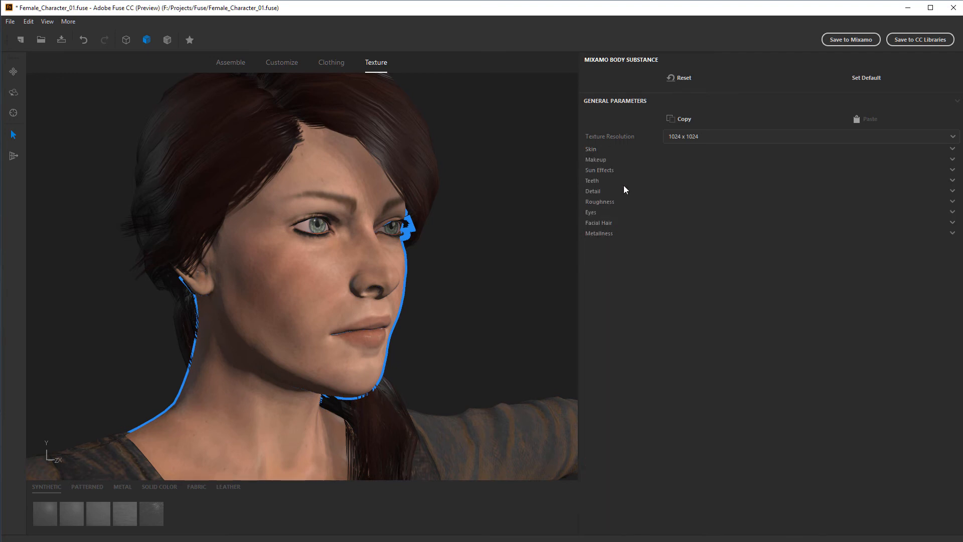
pyautogui.click(600, 170)
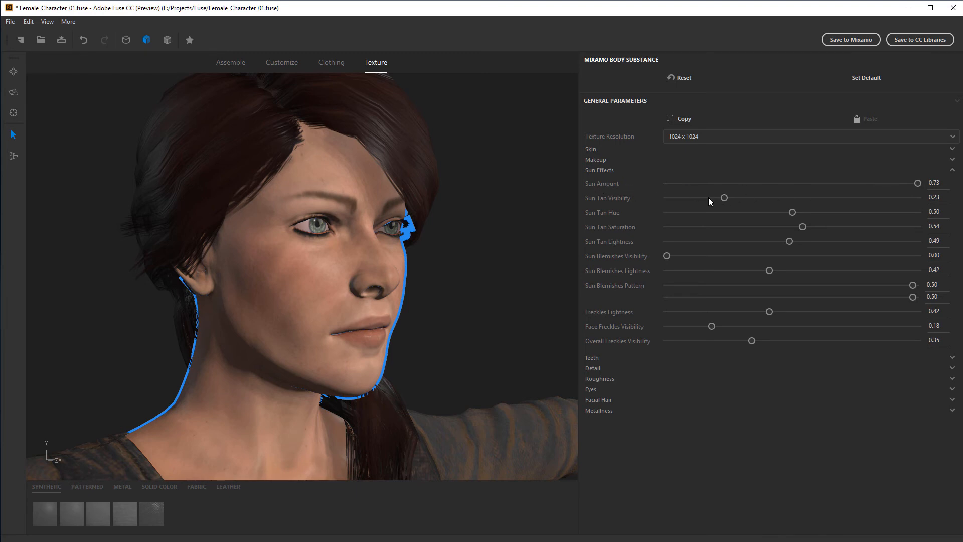
# Try a much lower Sun Amount on the face and return it to 0.73
pyautogui.scroll(-3, 495, 257)
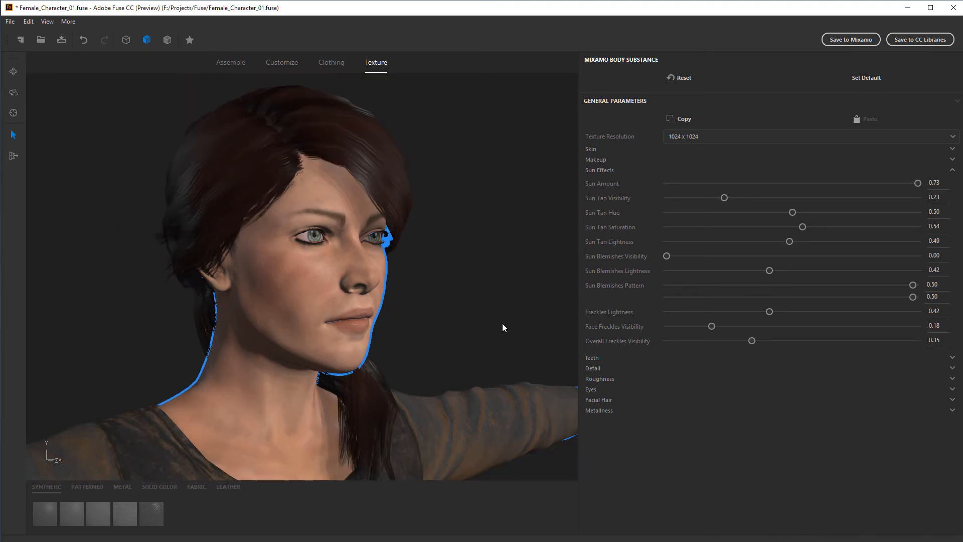
pyautogui.moveTo(501, 323); pyautogui.dragTo(501, 275, button='middle')
pyautogui.scroll(1, 501, 279)
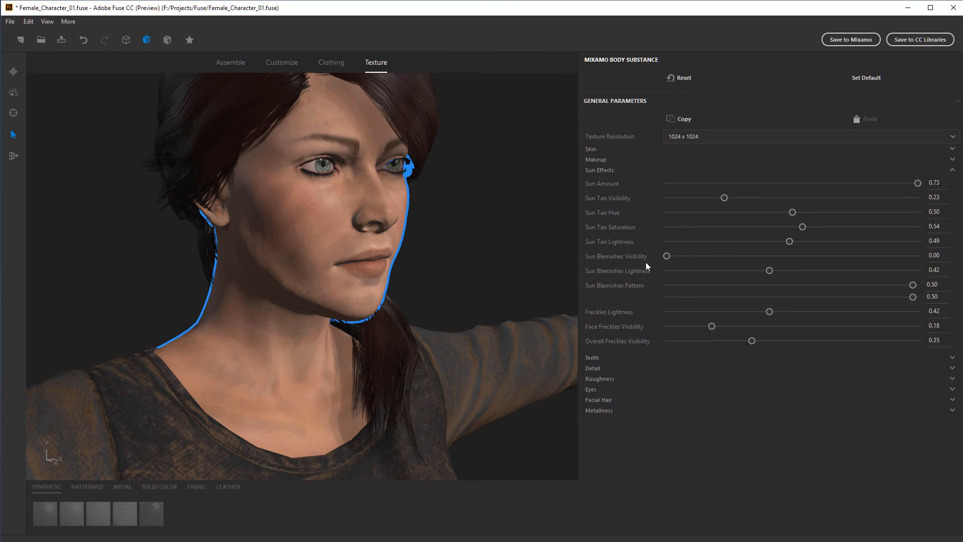
pyautogui.moveTo(918, 183); pyautogui.dragTo(679, 191)
pyautogui.moveTo(679, 185); pyautogui.dragTo(918, 183)
# Adjust the tan colour to Sun Tan Lightness 0.17, Sun Tan Saturation 0.62 and Sun Tan Hue 0.46
pyautogui.moveTo(789, 243); pyautogui.dragTo(648, 264)
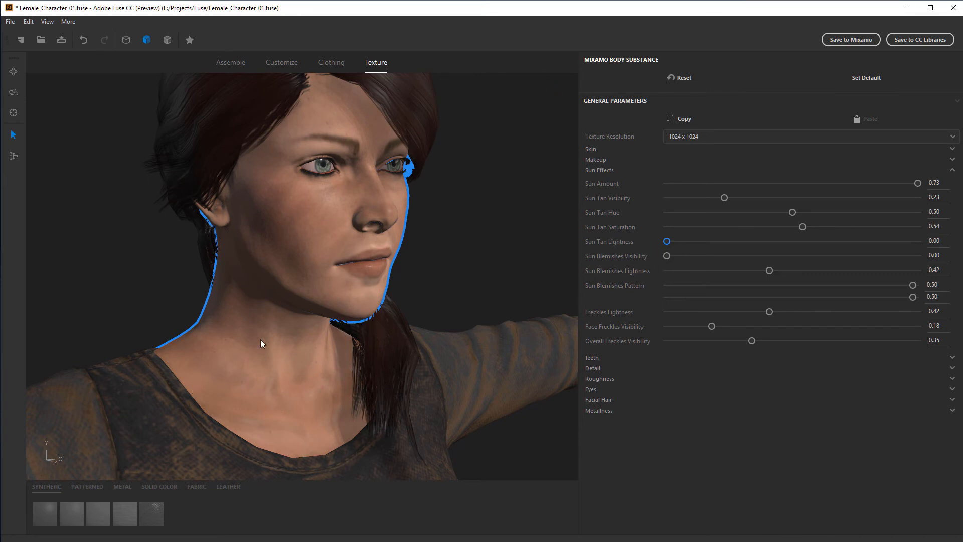
pyautogui.moveTo(665, 241); pyautogui.dragTo(680, 241)
pyautogui.moveTo(805, 227); pyautogui.dragTo(914, 222)
pyautogui.moveTo(785, 212)
pyautogui.mouseDown()
pyautogui.moveTo(832, 212)
pyautogui.moveTo(727, 219)
pyautogui.moveTo(771, 223)
pyautogui.mouseUp()
pyautogui.moveTo(760, 212); pyautogui.dragTo(767, 212)
pyautogui.moveTo(899, 226); pyautogui.dragTo(822, 226)
pyautogui.click(781, 213)
pyautogui.moveTo(678, 242); pyautogui.dragTo(709, 242)
# Set Sun Amount to 0.39 and Sun Tan Visibility to 0.72
pyautogui.moveTo(918, 183); pyautogui.dragTo(802, 183)
pyautogui.click(848, 198)
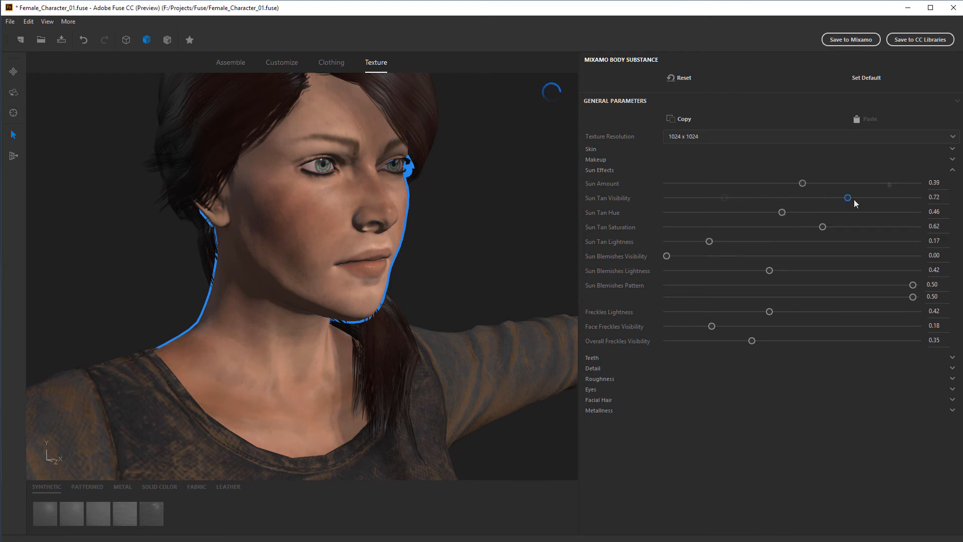
pyautogui.moveTo(487, 262)
pyautogui.mouseDown(button='middle')
pyautogui.moveTo(475, 269)
pyautogui.moveTo(485, 262)
pyautogui.mouseUp(button='middle')
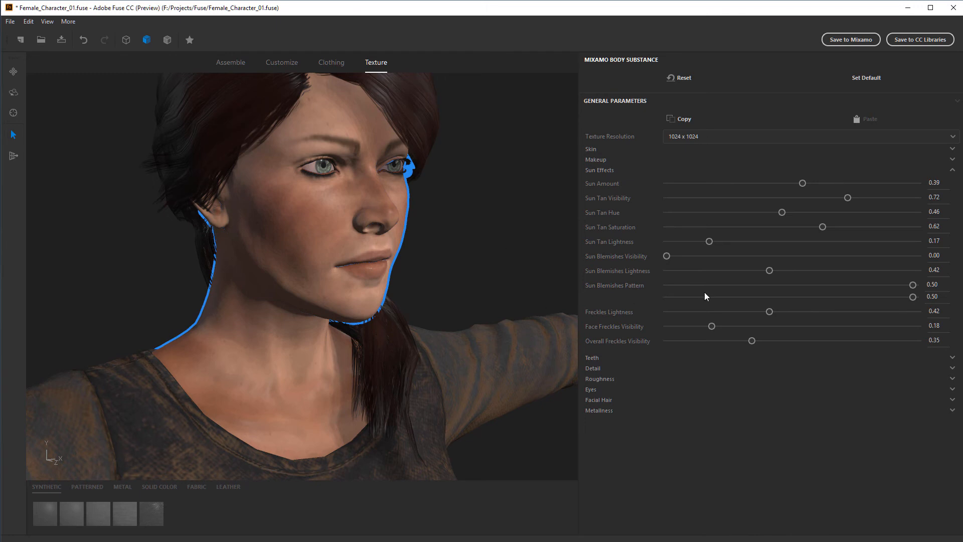
# Set Sun Tan Lightness to about 0.20 and Sun Tan Saturation to 0.49, checking the tan on the upper body
pyautogui.moveTo(710, 243)
pyautogui.mouseDown()
pyautogui.moveTo(703, 243)
pyautogui.moveTo(740, 245)
pyautogui.moveTo(721, 245)
pyautogui.mouseUp()
pyautogui.moveTo(818, 230); pyautogui.dragTo(793, 228)
pyautogui.scroll(-5, 512, 249)
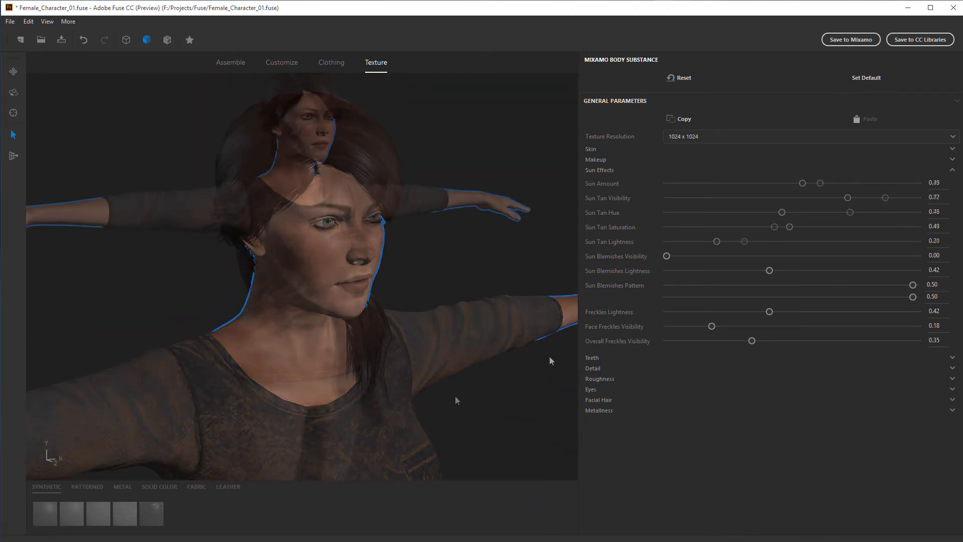
pyautogui.scroll(-4, 457, 310)
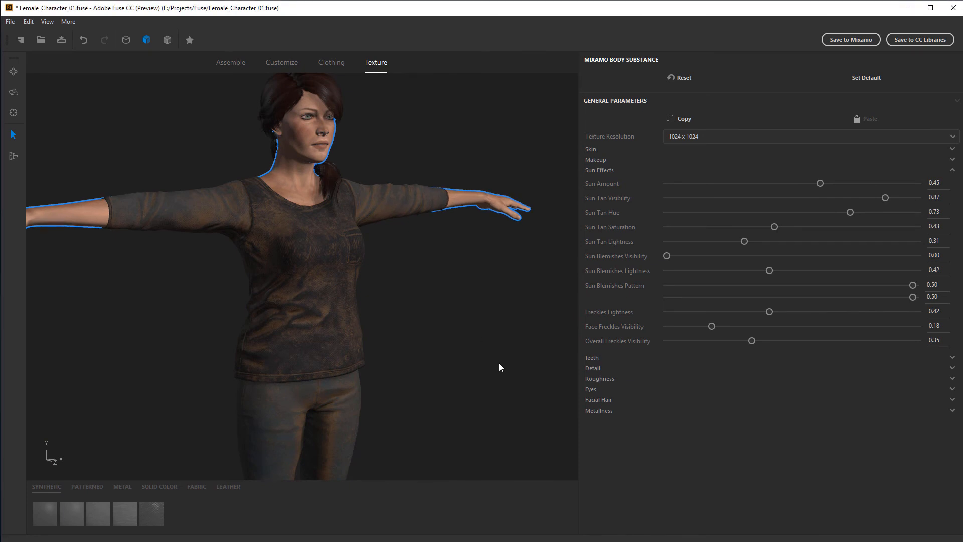
# Deselect the body, inspect the full character at an angle and save the project file
pyautogui.click(466, 351)
pyautogui.moveTo(392, 361); pyautogui.dragTo(219, 260)
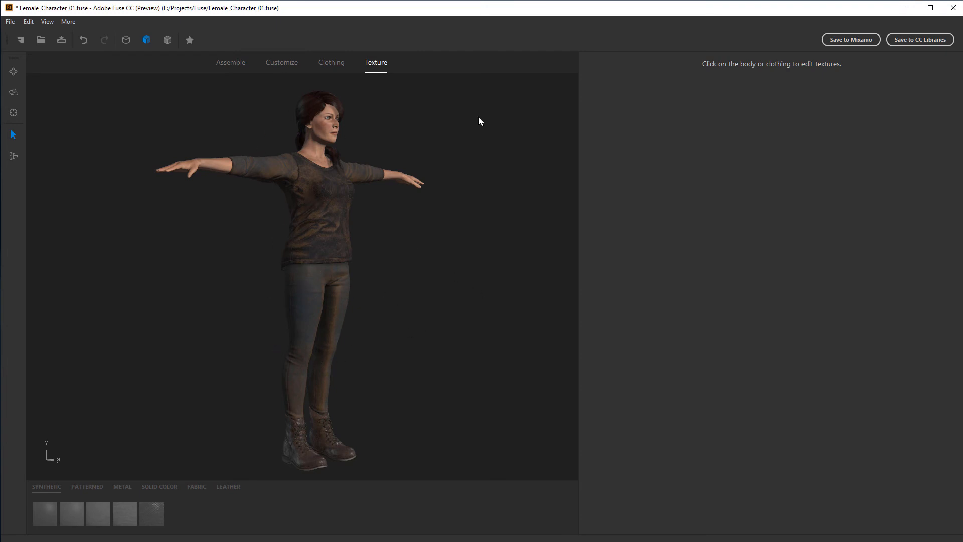
pyautogui.moveTo(437, 434); pyautogui.dragTo(216, 312)
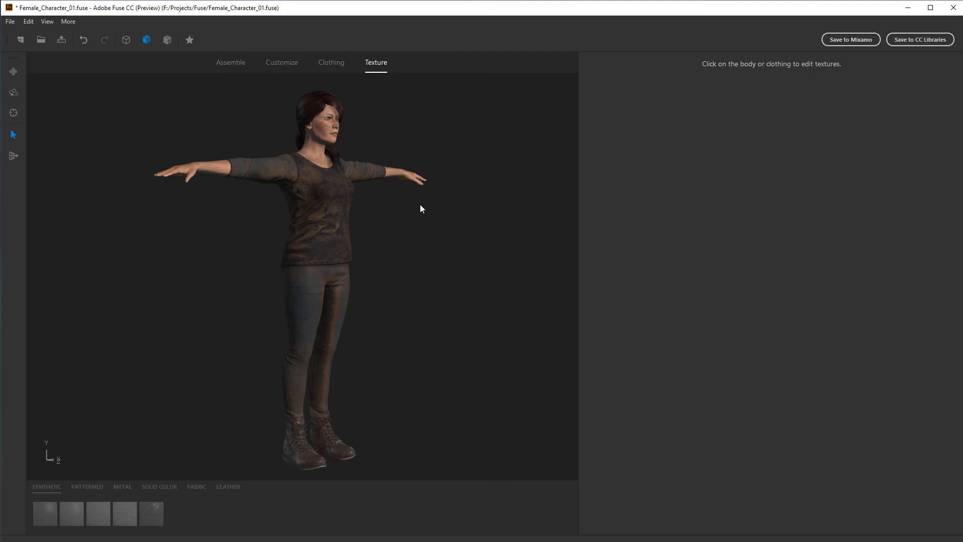
pyautogui.click(61, 40)
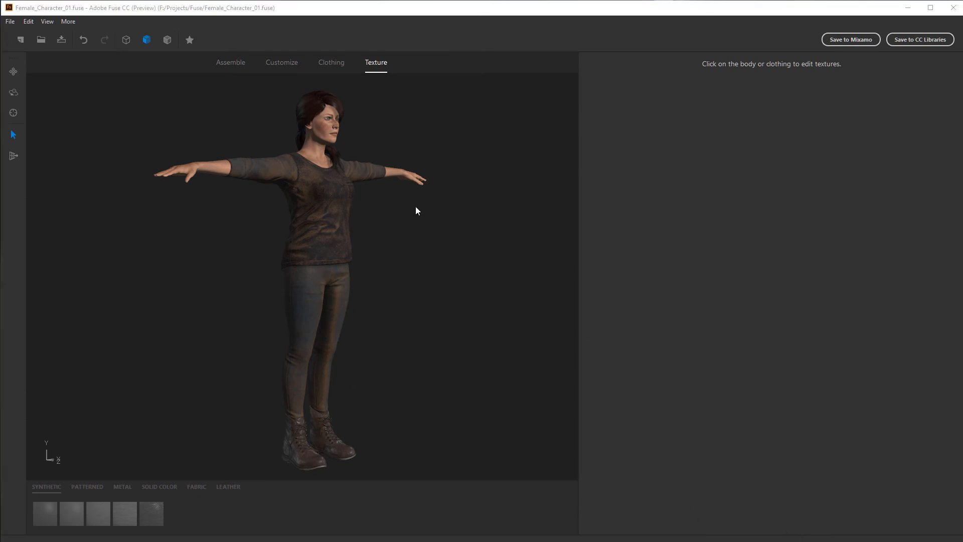
# Set the body's texture resolution to 2048 x 2048
pyautogui.click(315, 134)
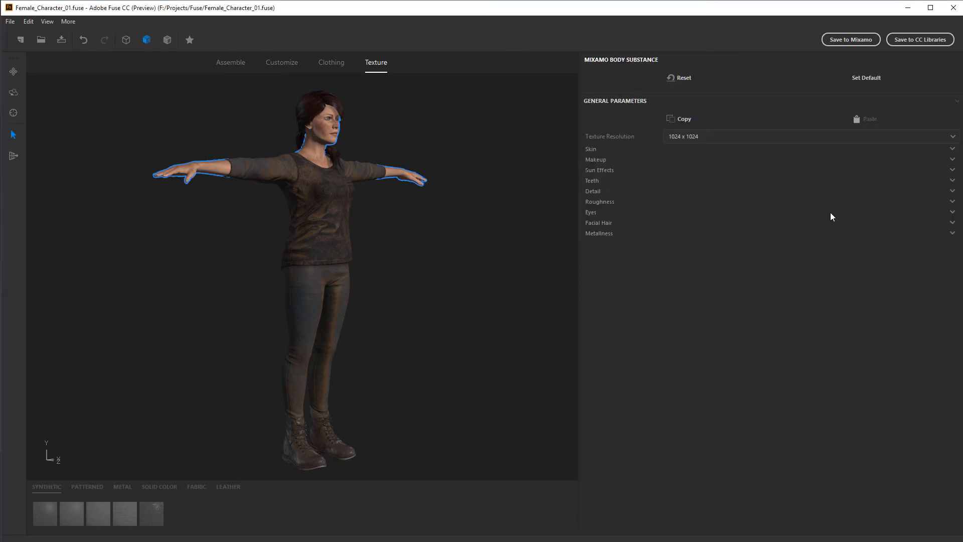
pyautogui.click(757, 137)
pyautogui.click(697, 183)
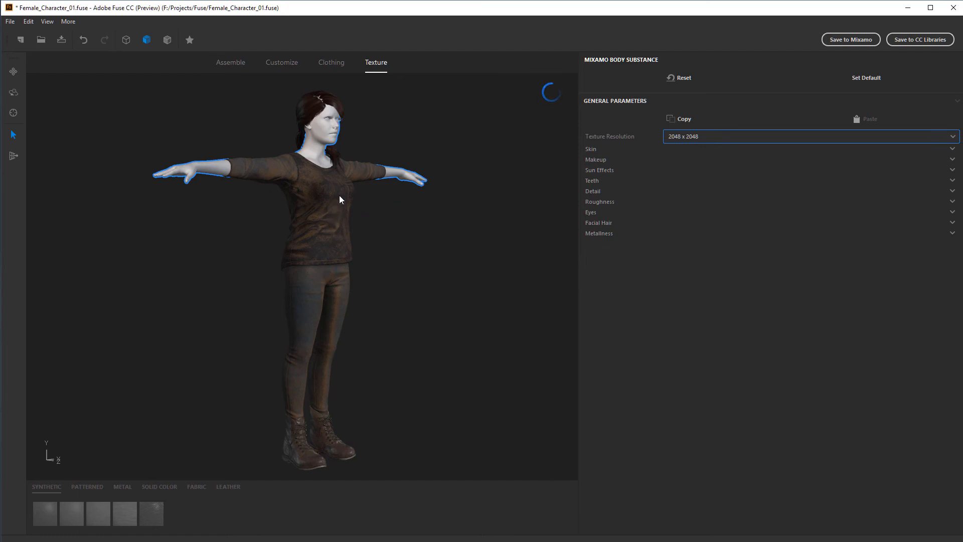
# Set the three-quarter-sleeve tee's texture resolution to 2048 x 2048
pyautogui.click(337, 237)
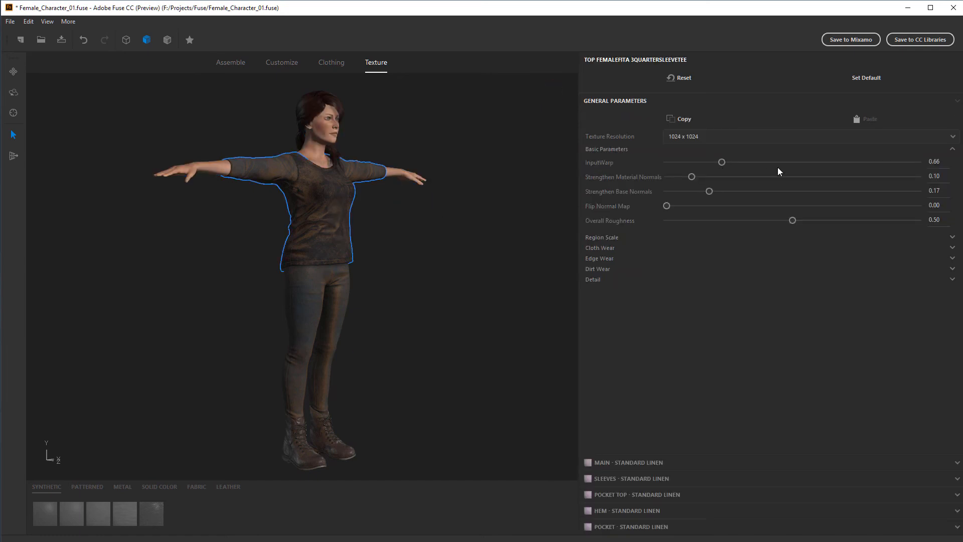
pyautogui.click(723, 137)
pyautogui.click(673, 183)
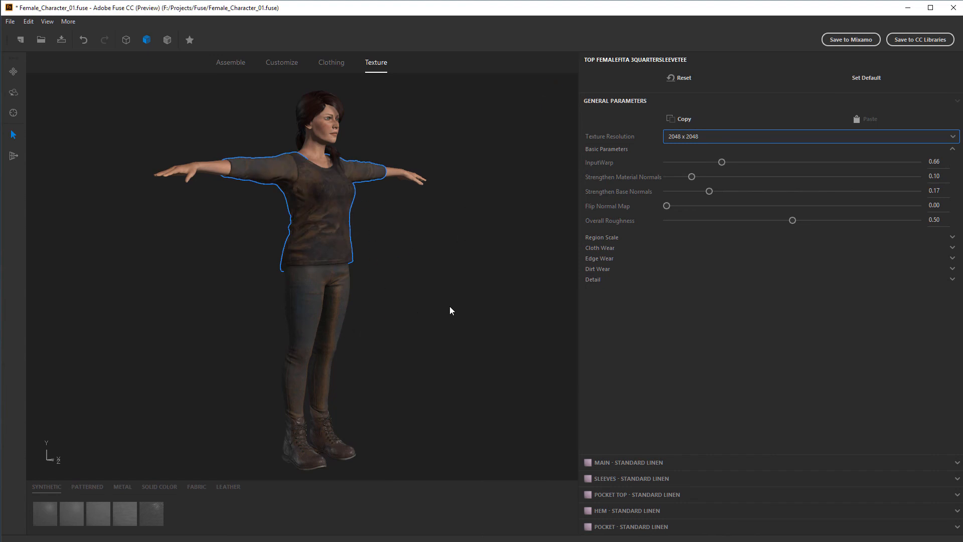
# Set the athletic pants' texture resolution to 2048 x 2048
pyautogui.click(344, 296)
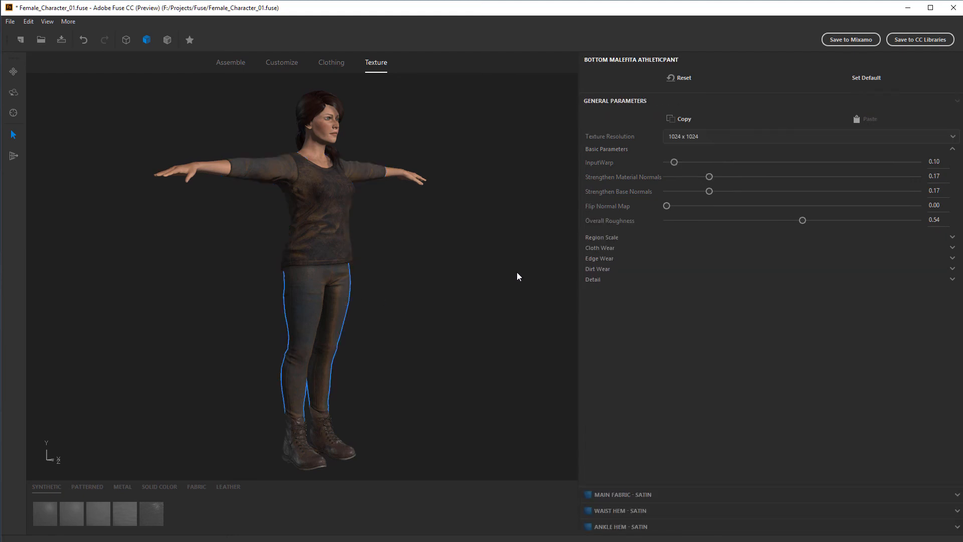
pyautogui.click(708, 140)
pyautogui.click(707, 186)
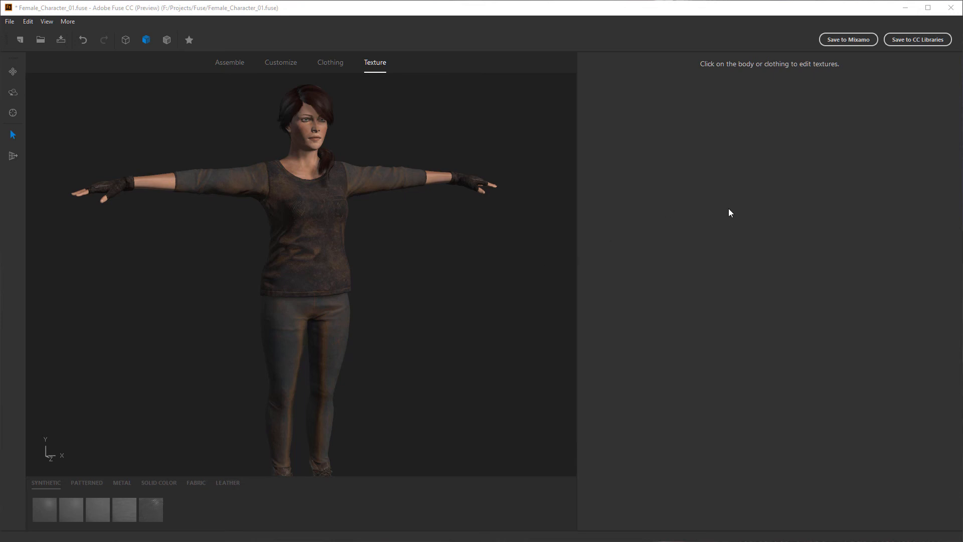
# Upload the character to Mixamo, replacing the default character name with a new one
pyautogui.click(856, 40)
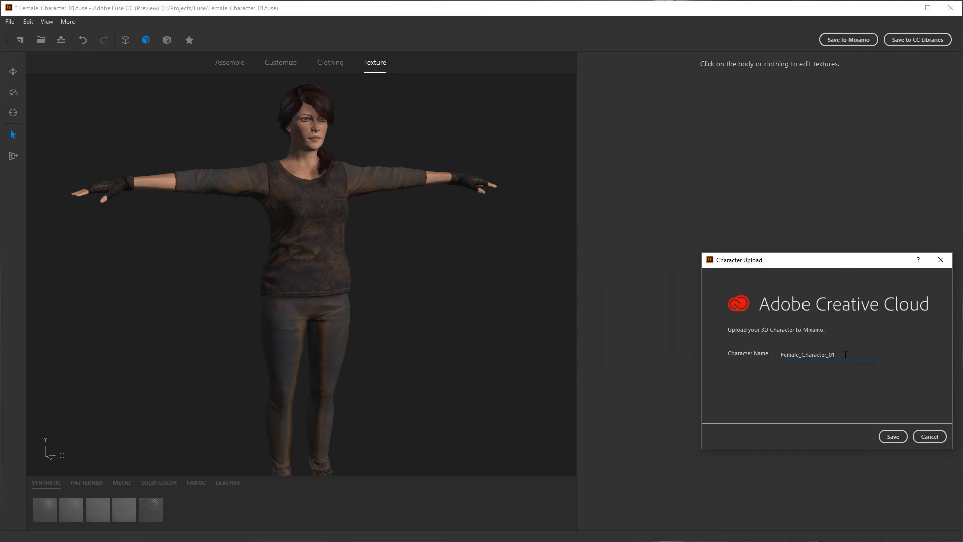
pyautogui.moveTo(836, 355); pyautogui.dragTo(763, 351)
pyautogui.moveTo(813, 263); pyautogui.dragTo(698, 211)
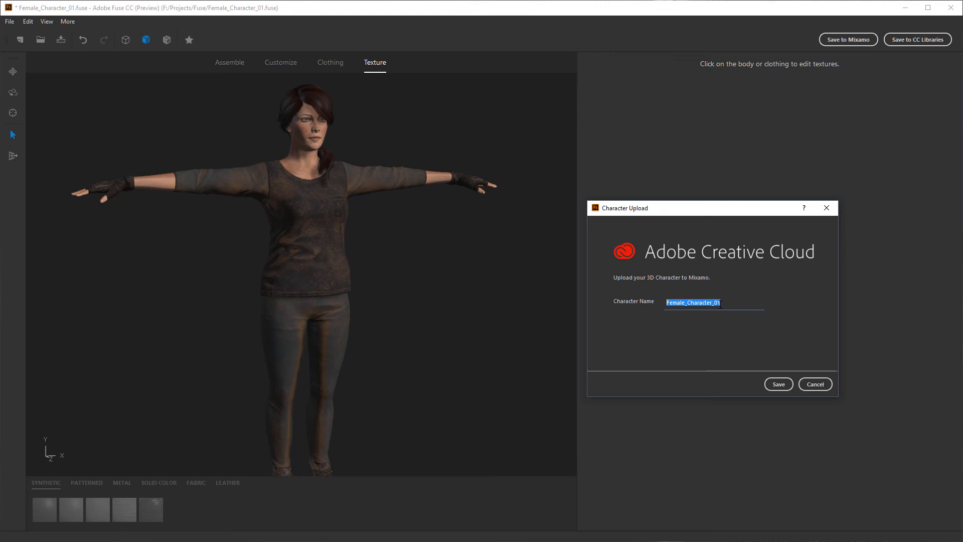
pyautogui.write('Tomb_Raider')
pyautogui.click(767, 385)
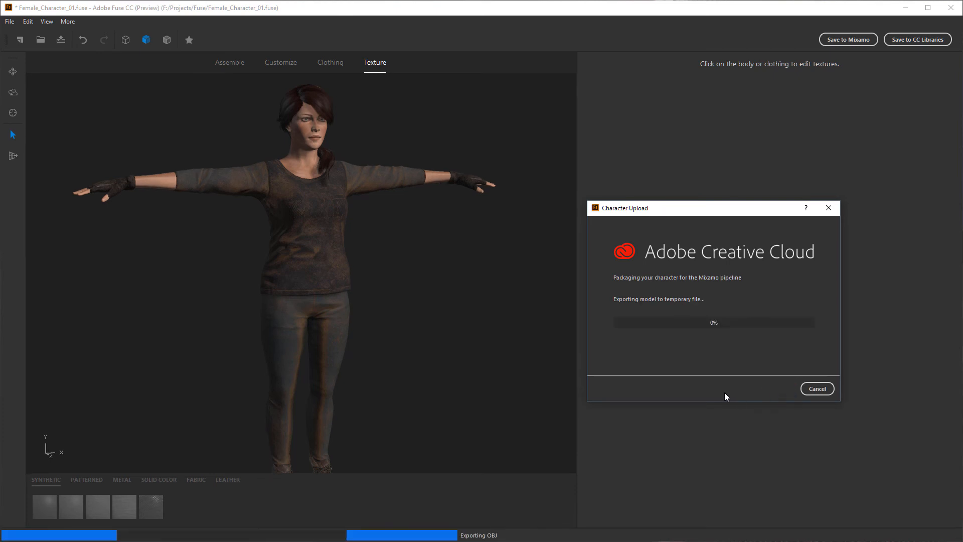
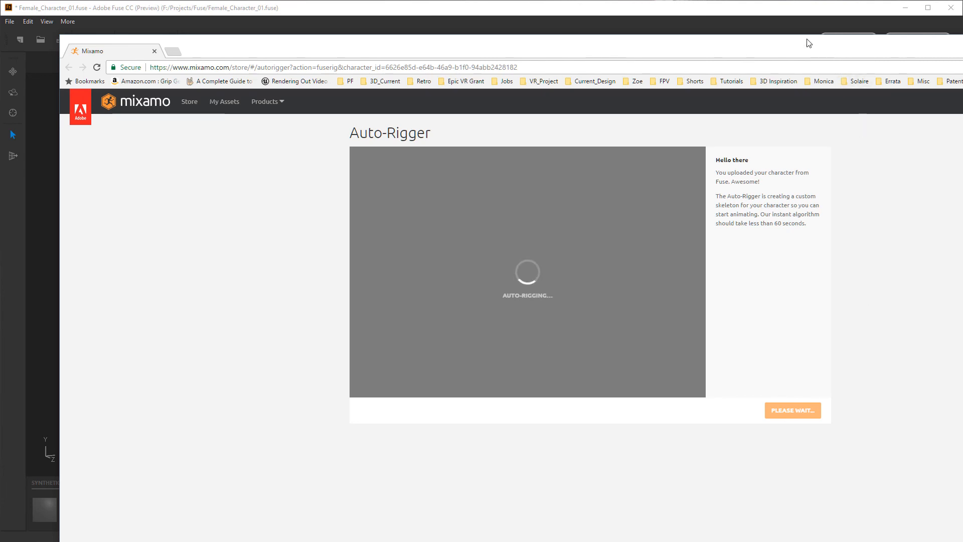
# Bring the Auto-Rigger browser window fully into view and inspect the rigged character from several angles
pyautogui.moveTo(804, 48); pyautogui.dragTo(745, 15)
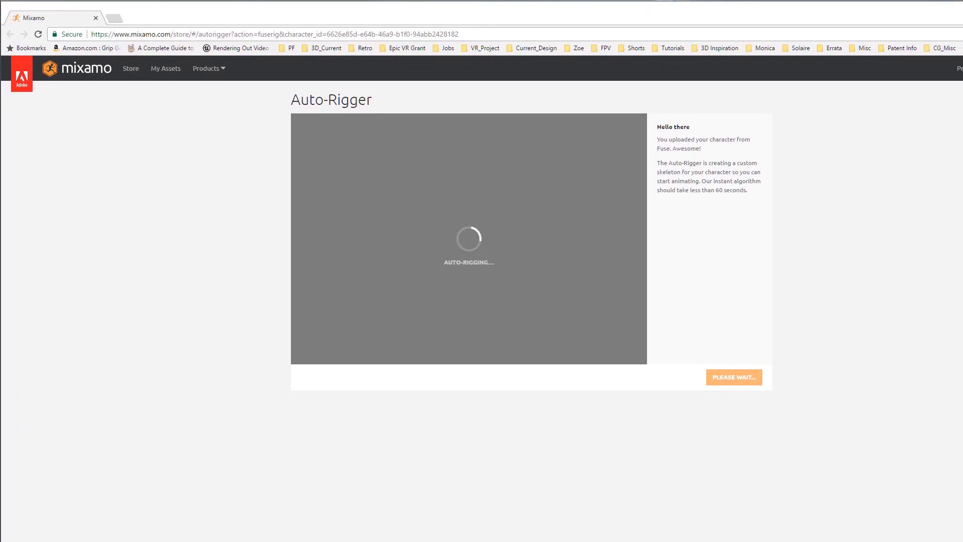
pyautogui.moveTo(962, 541); pyautogui.dragTo(960, 540)
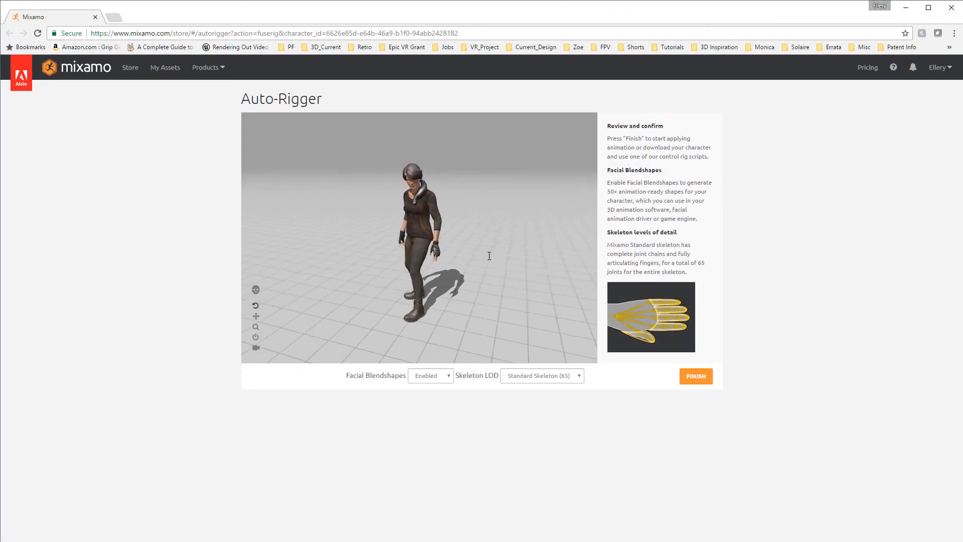
pyautogui.moveTo(489, 253)
pyautogui.mouseDown()
pyautogui.moveTo(526, 230)
pyautogui.moveTo(492, 247)
pyautogui.mouseUp()
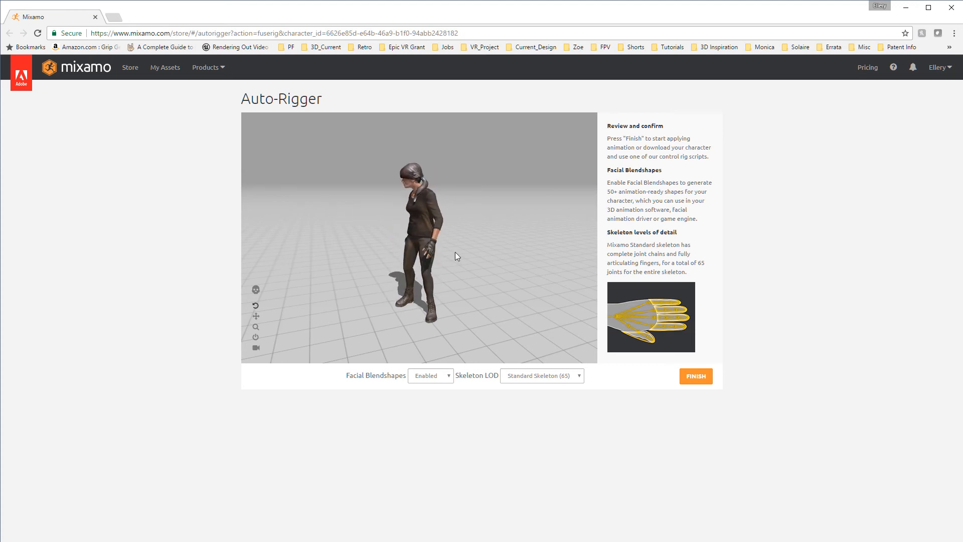
pyautogui.moveTo(469, 259)
pyautogui.mouseDown()
pyautogui.moveTo(490, 254)
pyautogui.moveTo(453, 249)
pyautogui.mouseUp()
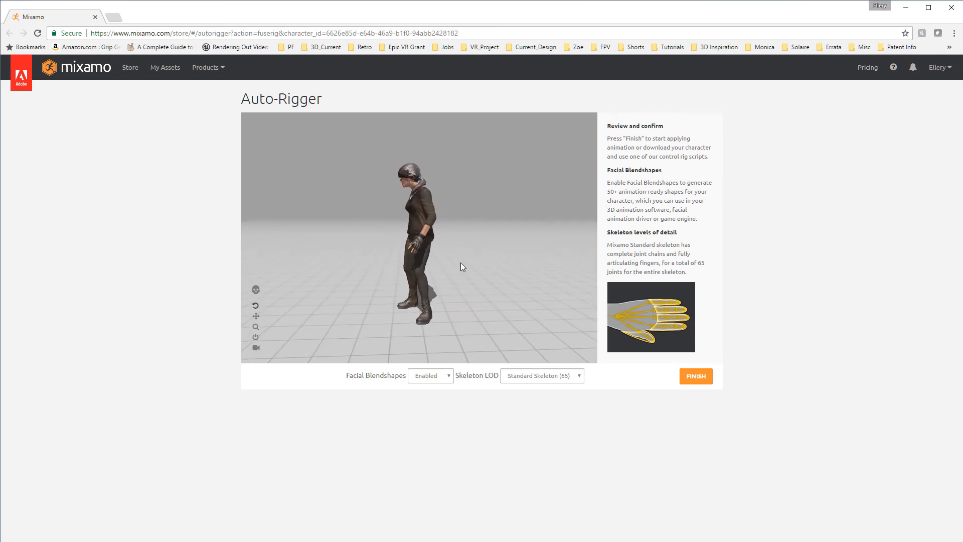
pyautogui.moveTo(490, 273); pyautogui.dragTo(498, 250)
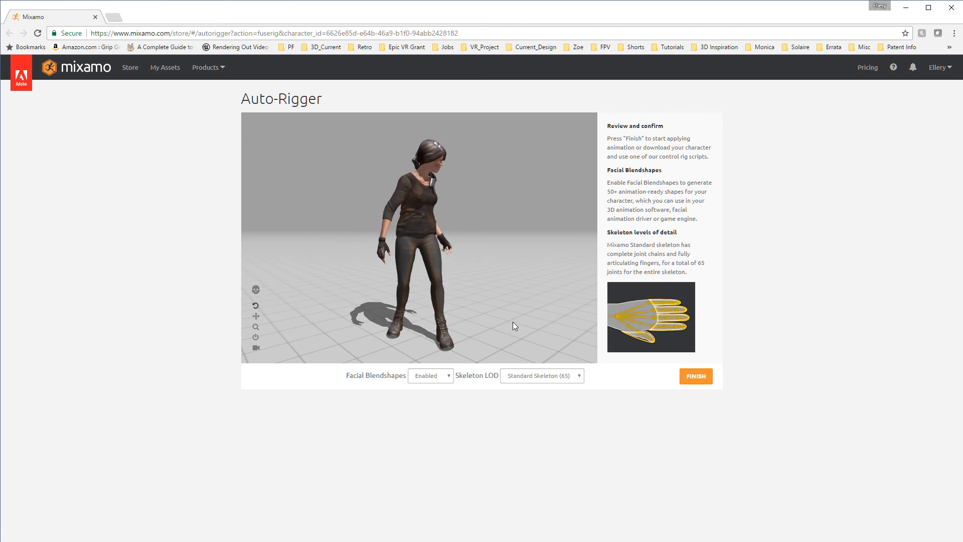
# Finish the auto-rigging with Facial Blendshapes enabled and the Standard Skeleton (65), and open the character for animating
pyautogui.click(446, 376)
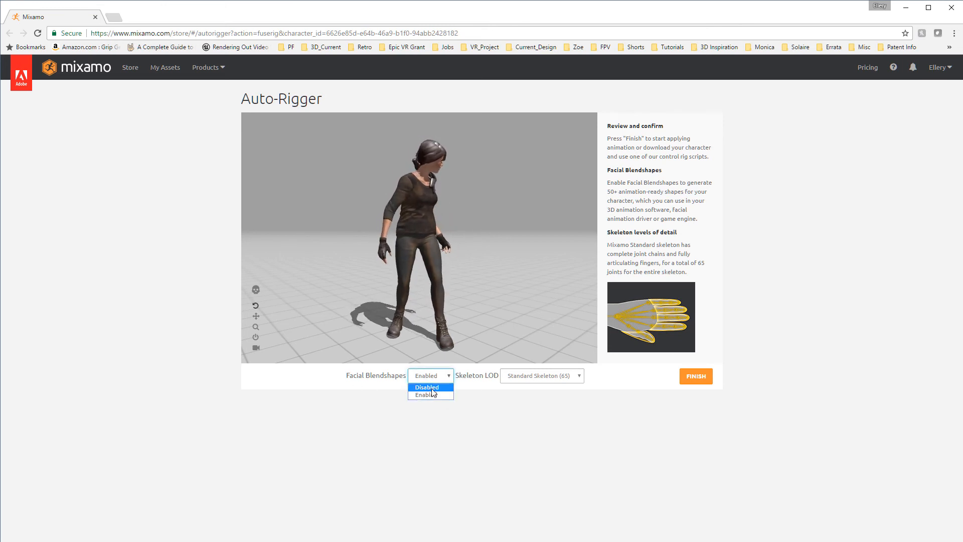
pyautogui.click(479, 420)
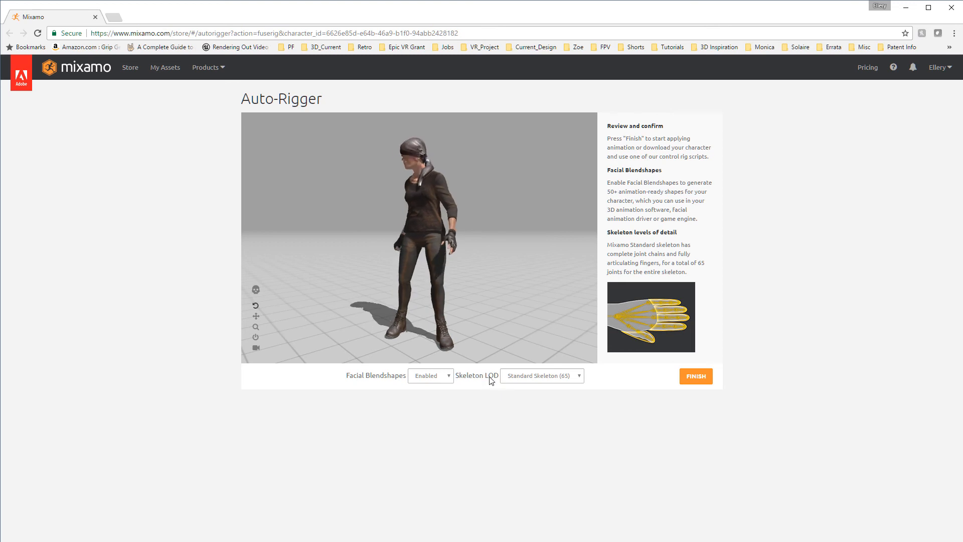
pyautogui.click(519, 377)
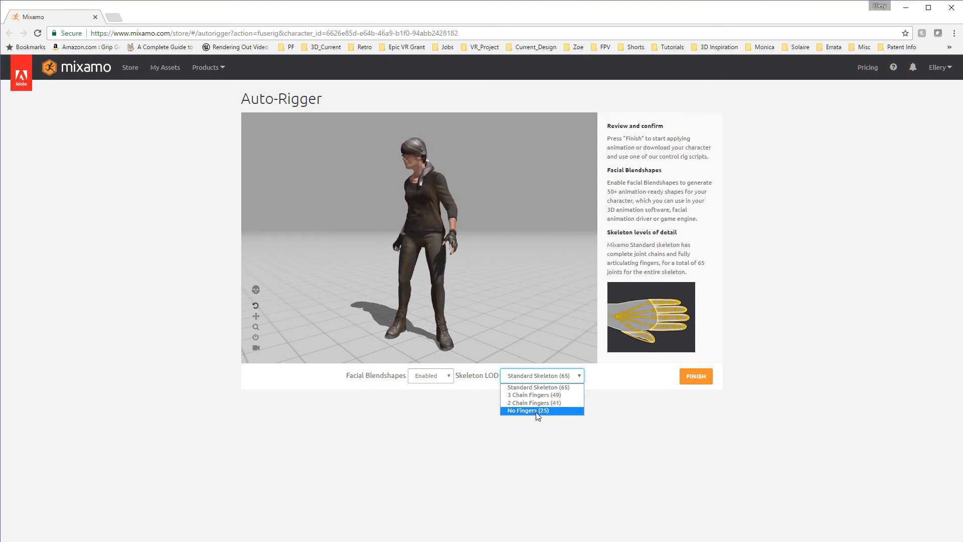
pyautogui.click(676, 450)
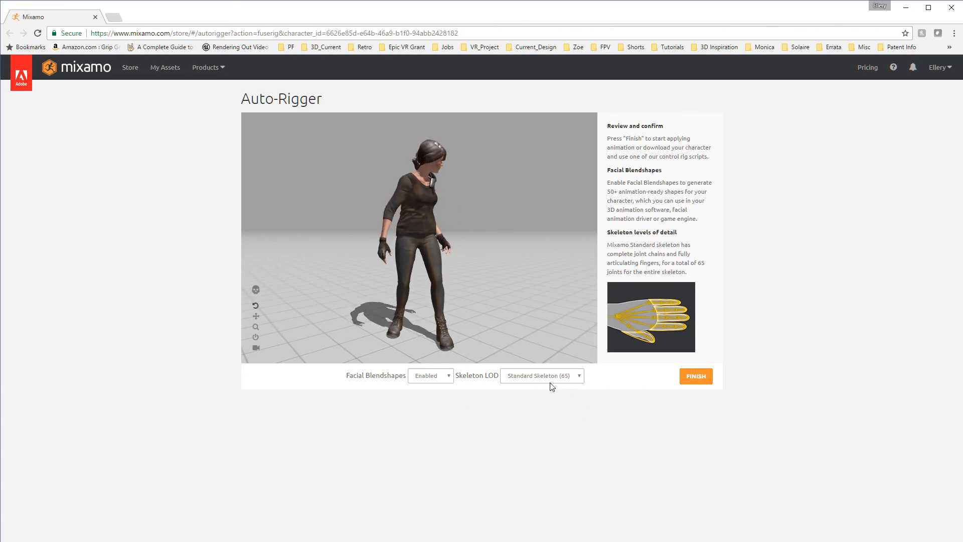
pyautogui.click(695, 377)
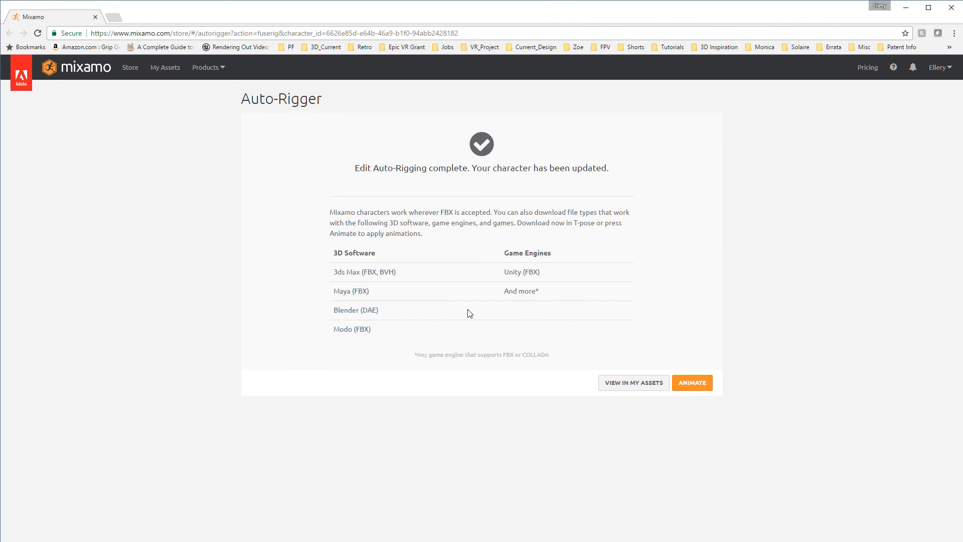
pyautogui.click(701, 384)
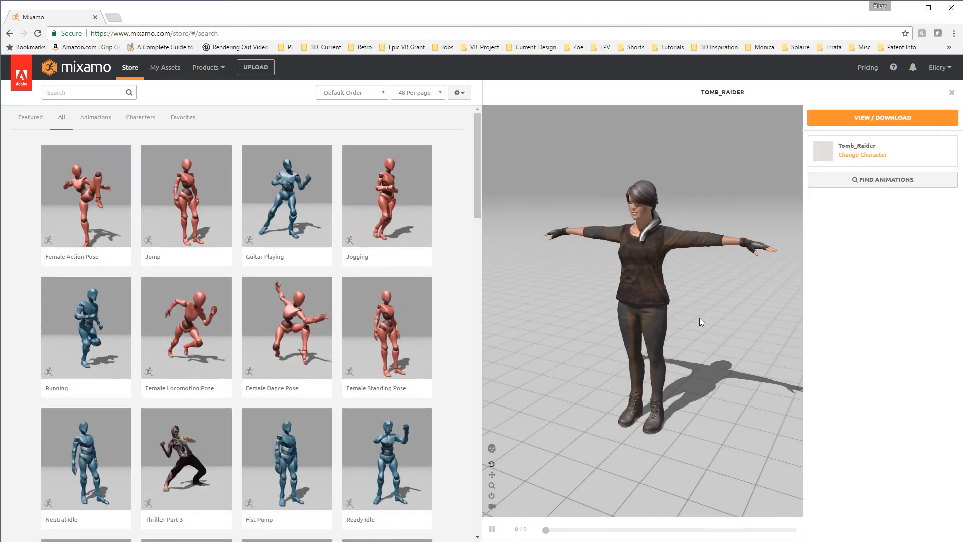
pyautogui.moveTo(699, 318); pyautogui.dragTo(730, 317)
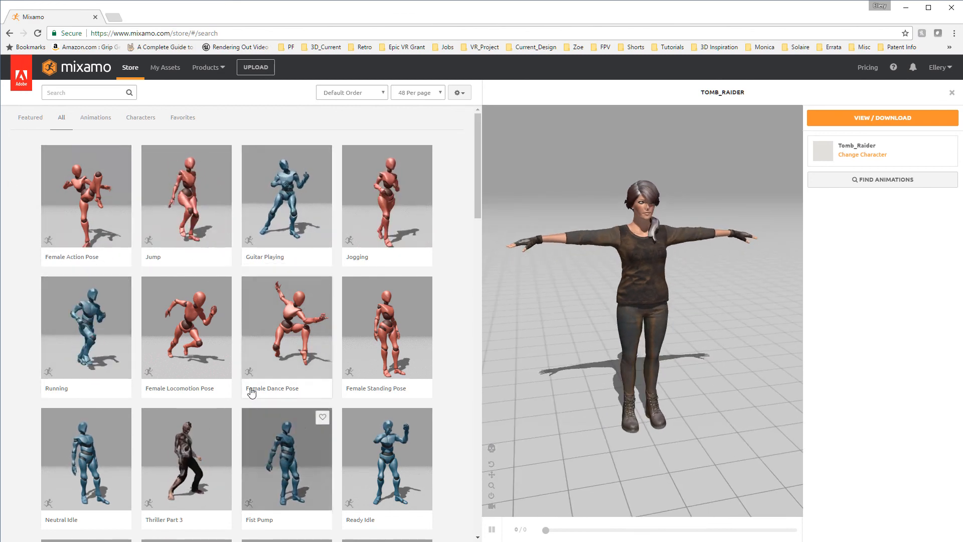
# Preview the Female Action Pose on the character and examine the body and clothing deformation up close from several angles
pyautogui.click(90, 217)
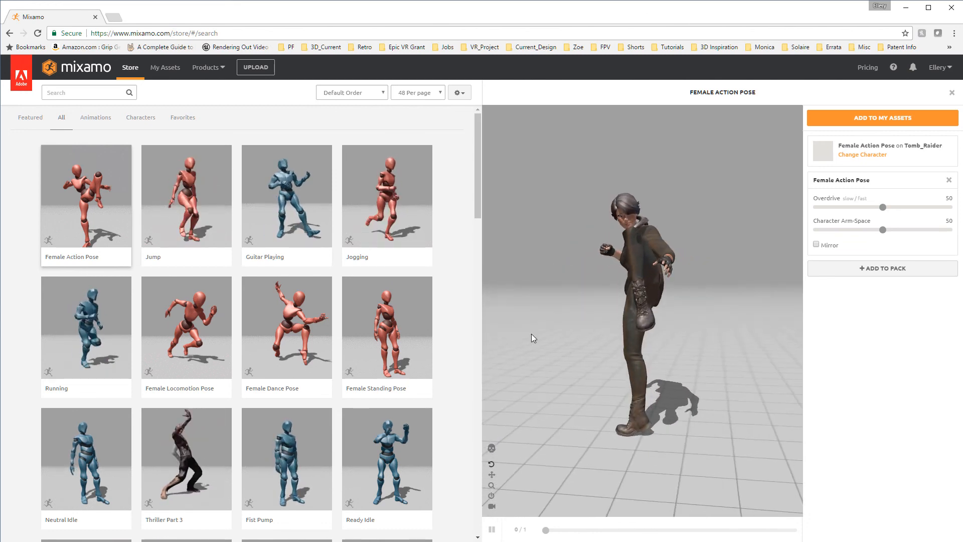
pyautogui.moveTo(605, 337); pyautogui.dragTo(722, 246)
pyautogui.scroll(7, 722, 245)
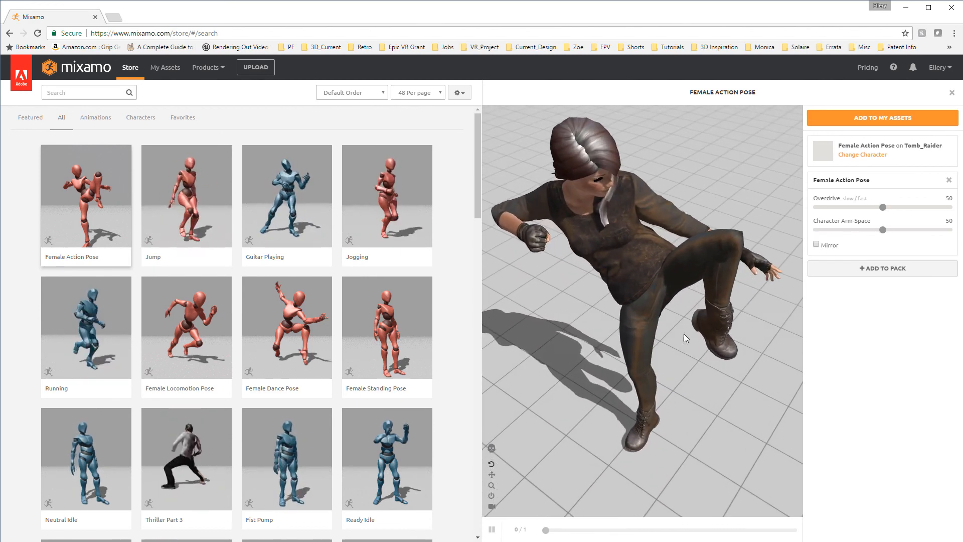
pyautogui.moveTo(684, 333); pyautogui.dragTo(714, 149)
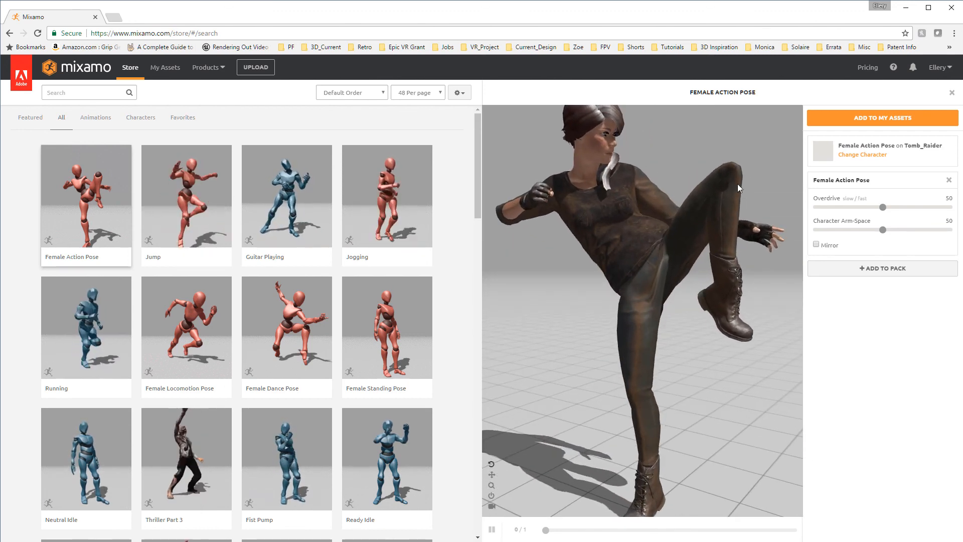
pyautogui.moveTo(738, 187); pyautogui.dragTo(667, 268)
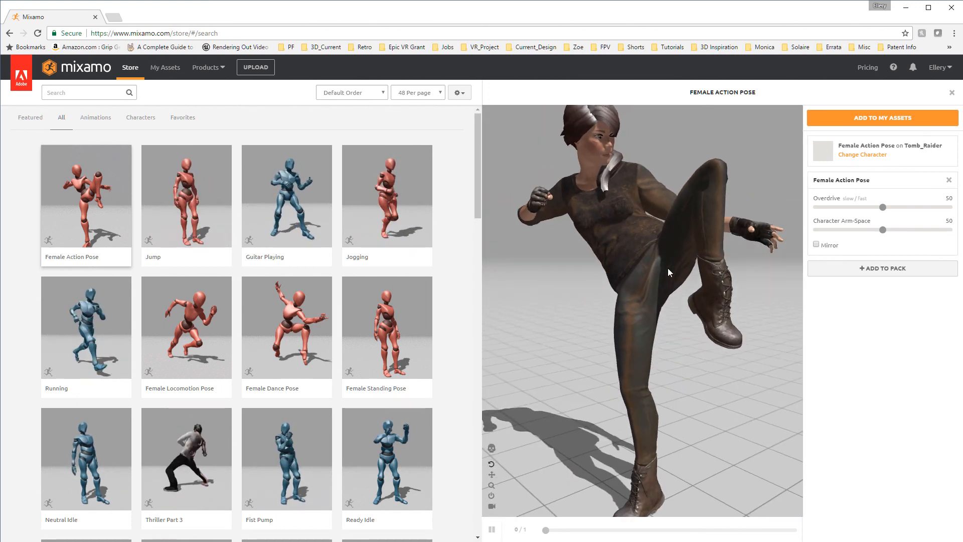
pyautogui.moveTo(580, 328); pyautogui.dragTo(675, 278)
pyautogui.moveTo(757, 370); pyautogui.dragTo(708, 341)
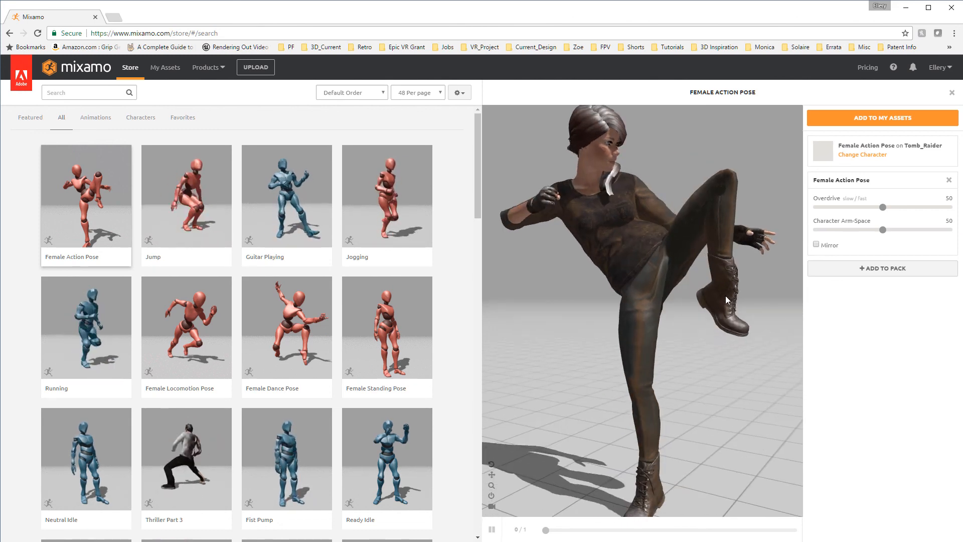
pyautogui.moveTo(754, 287)
pyautogui.mouseDown()
pyautogui.moveTo(641, 292)
pyautogui.moveTo(754, 290)
pyautogui.moveTo(760, 265)
pyautogui.moveTo(705, 287)
pyautogui.moveTo(596, 298)
pyautogui.moveTo(652, 288)
pyautogui.moveTo(744, 293)
pyautogui.mouseUp()
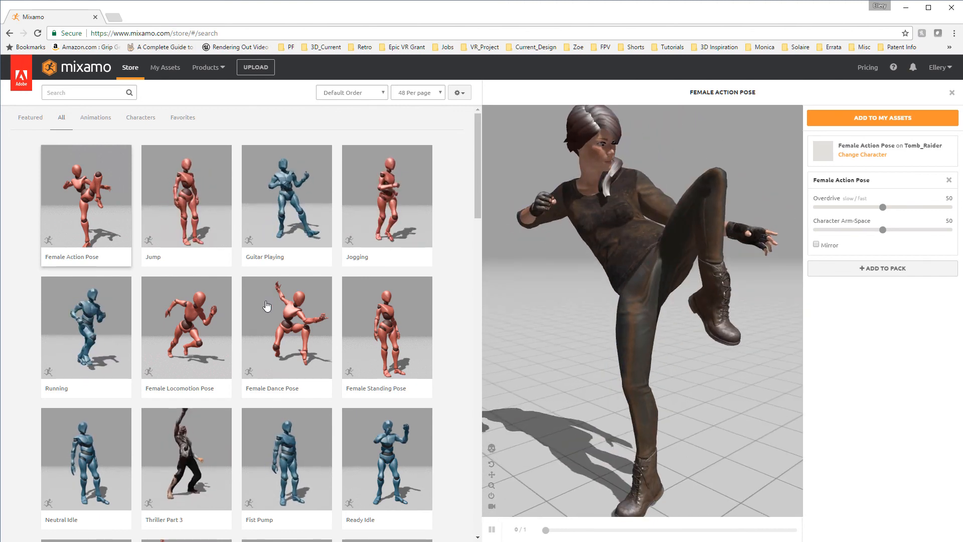
# Preview the Female Locomotion Pose and the Female Dance Pose on the character
pyautogui.scroll(-2, 693, 366)
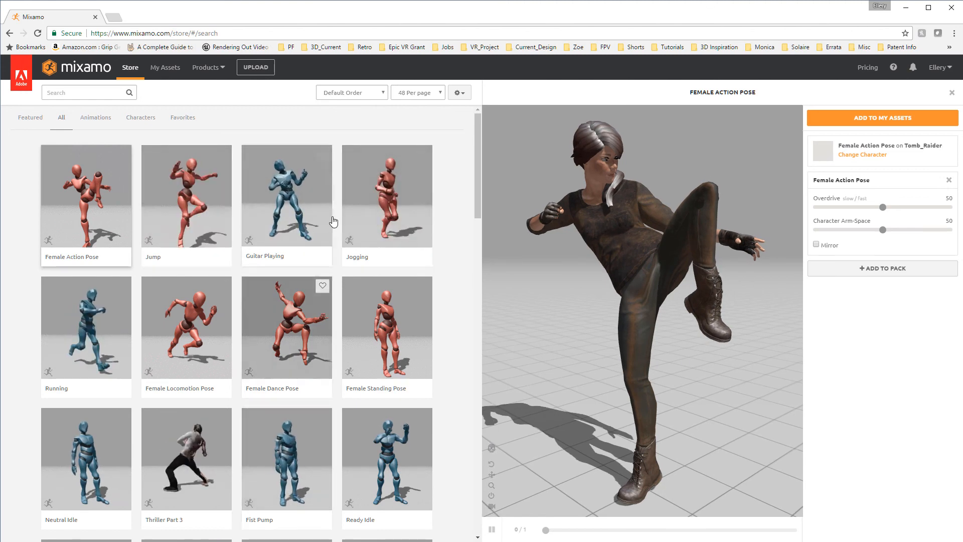
pyautogui.click(236, 327)
pyautogui.scroll(4, 692, 349)
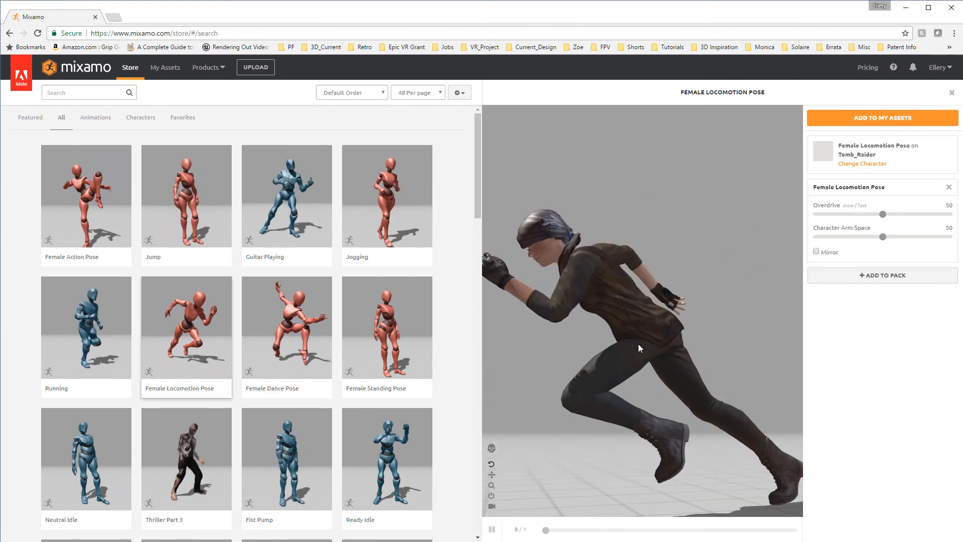
pyautogui.moveTo(638, 345); pyautogui.dragTo(752, 354)
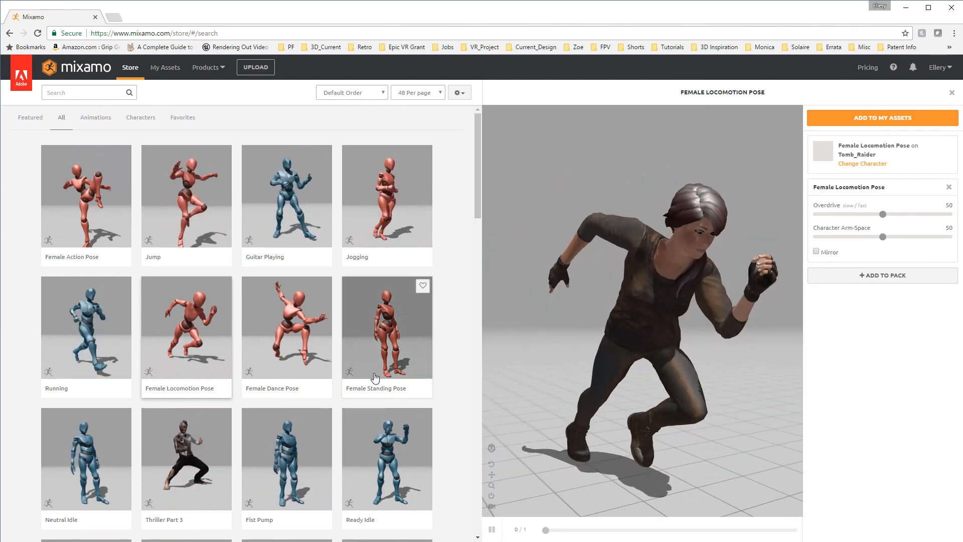
pyautogui.click(275, 335)
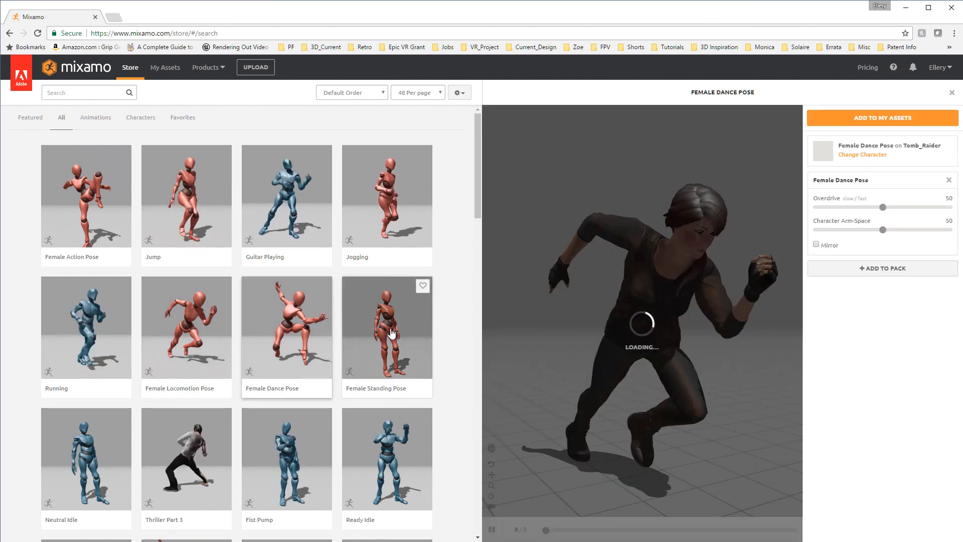
pyautogui.moveTo(537, 341); pyautogui.dragTo(430, 350)
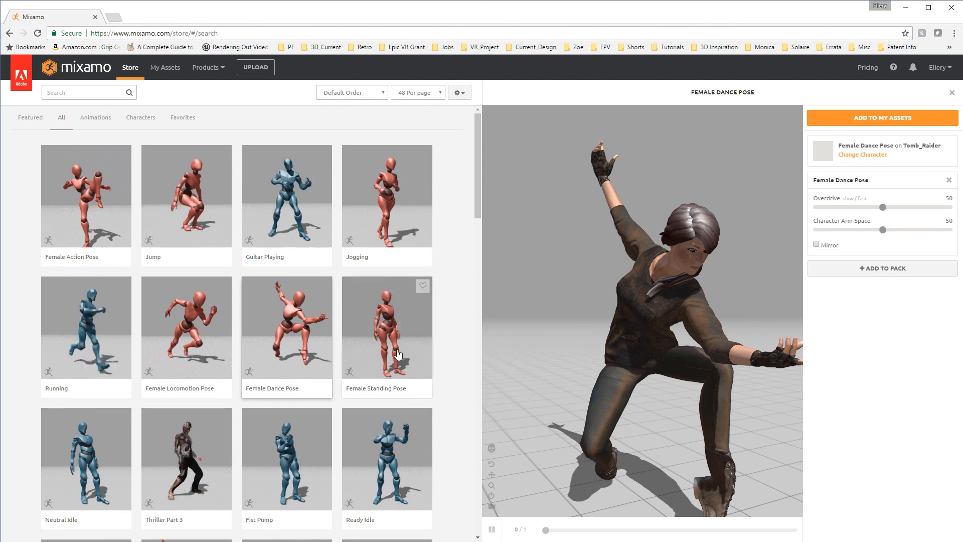
# Limit the store listing to animations and apply the red mannequin's Talking animation to the character
pyautogui.click(95, 119)
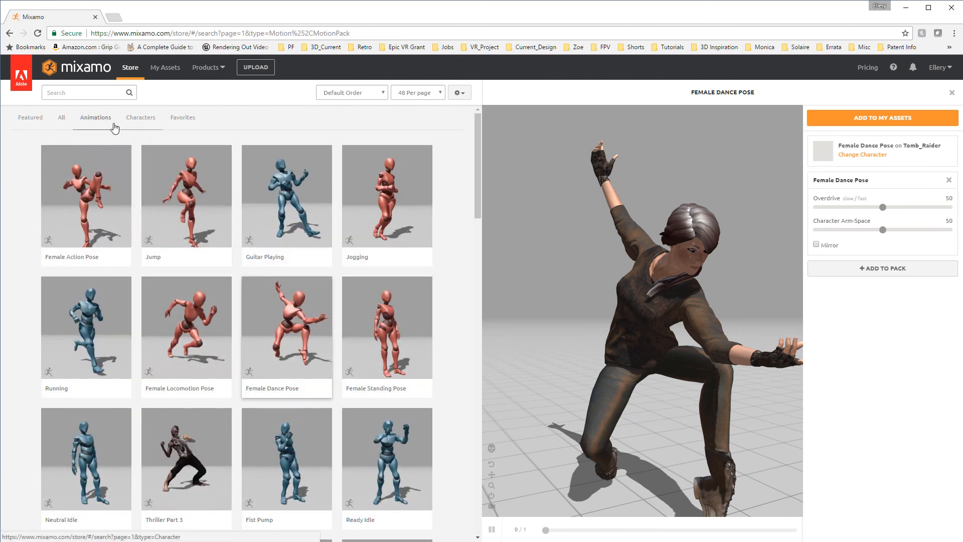
pyautogui.scroll(-4, 237, 305)
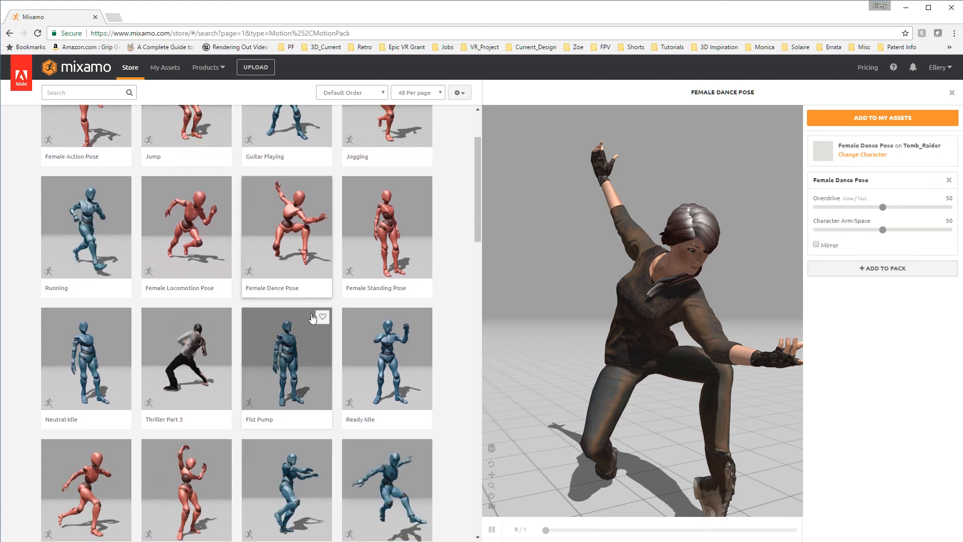
pyautogui.scroll(3, 312, 318)
pyautogui.scroll(1, 311, 317)
pyautogui.scroll(-2, 311, 318)
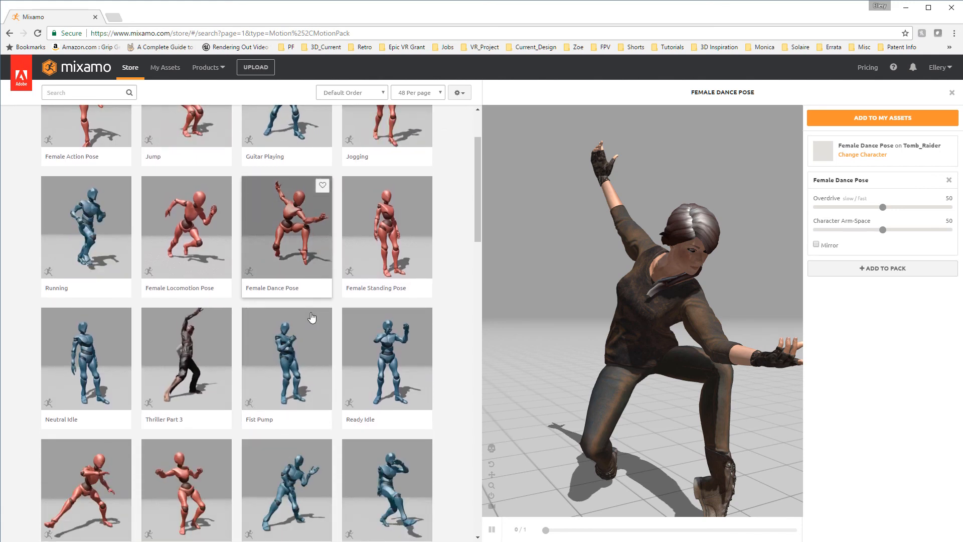
pyautogui.scroll(3, 312, 318)
pyautogui.scroll(-4, 290, 257)
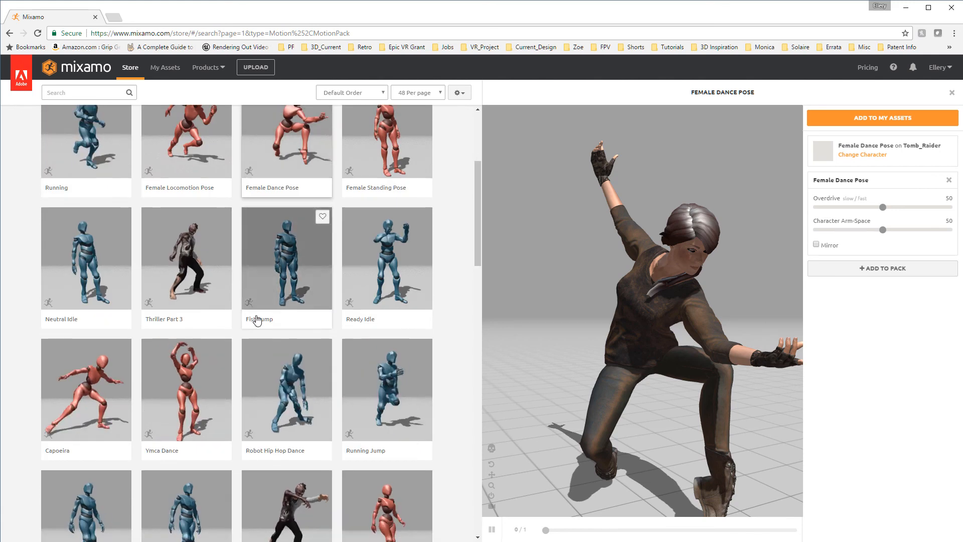
pyautogui.scroll(-3, 259, 386)
pyautogui.scroll(1, 259, 386)
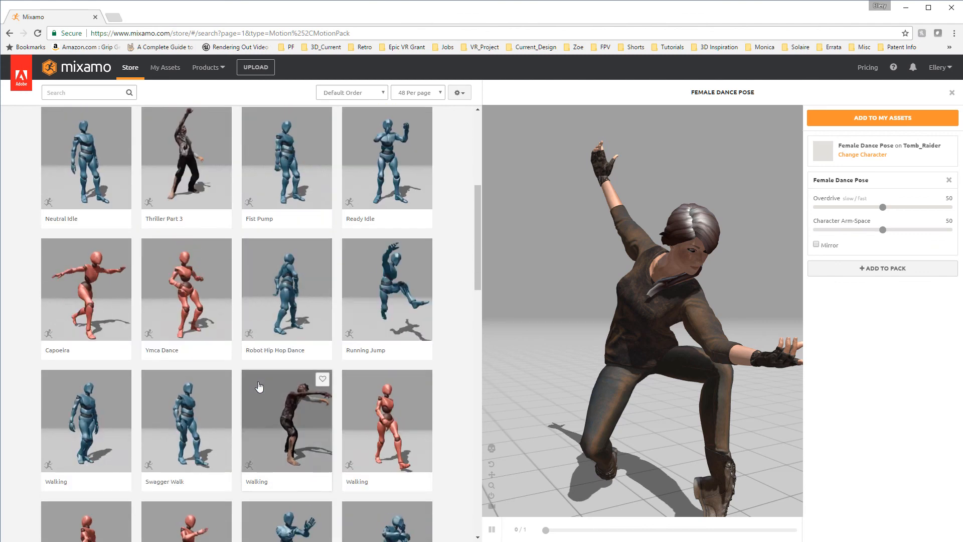
pyautogui.scroll(-3, 260, 388)
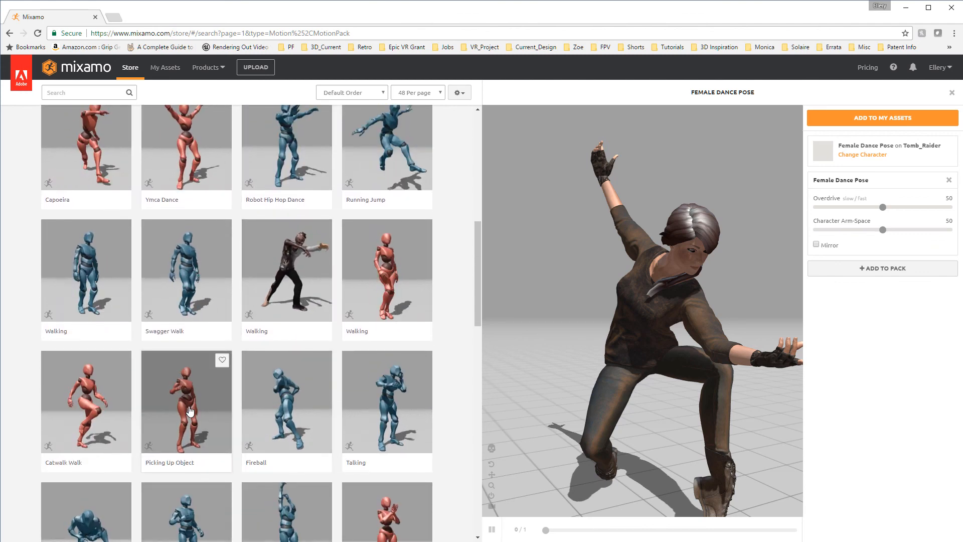
pyautogui.scroll(-2, 191, 410)
pyautogui.scroll(-7, 279, 415)
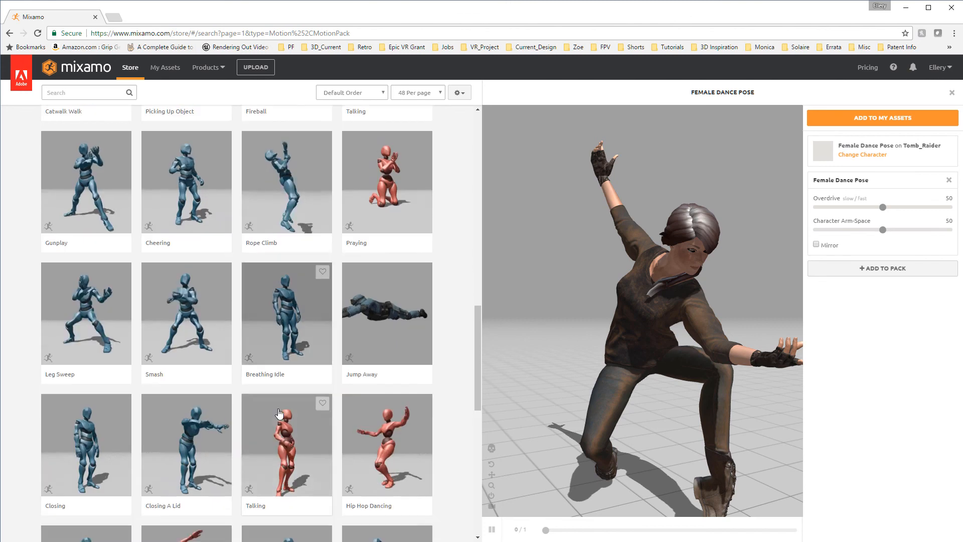
pyautogui.click(290, 353)
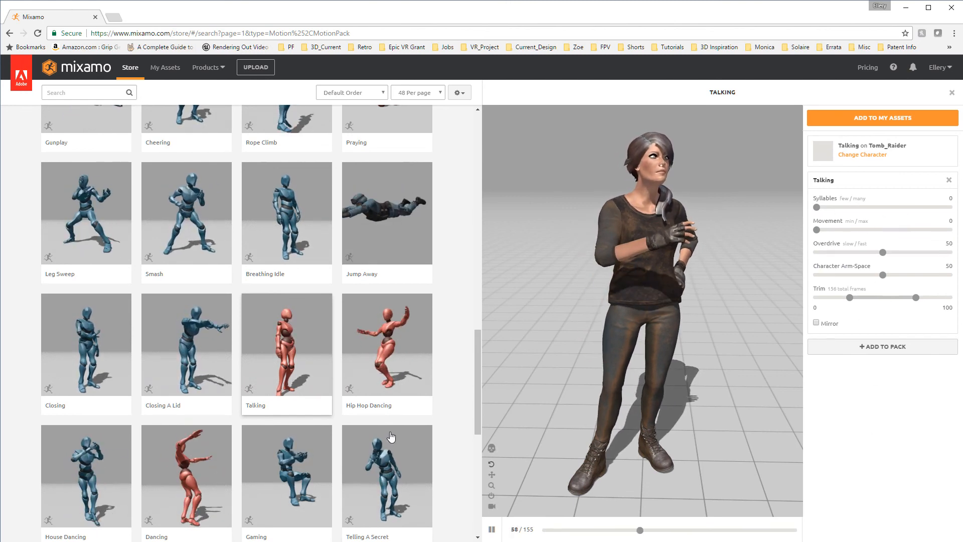
# Look through the remaining animations on the first page and the beginning of the second page of the store listing
pyautogui.scroll(-6, 391, 436)
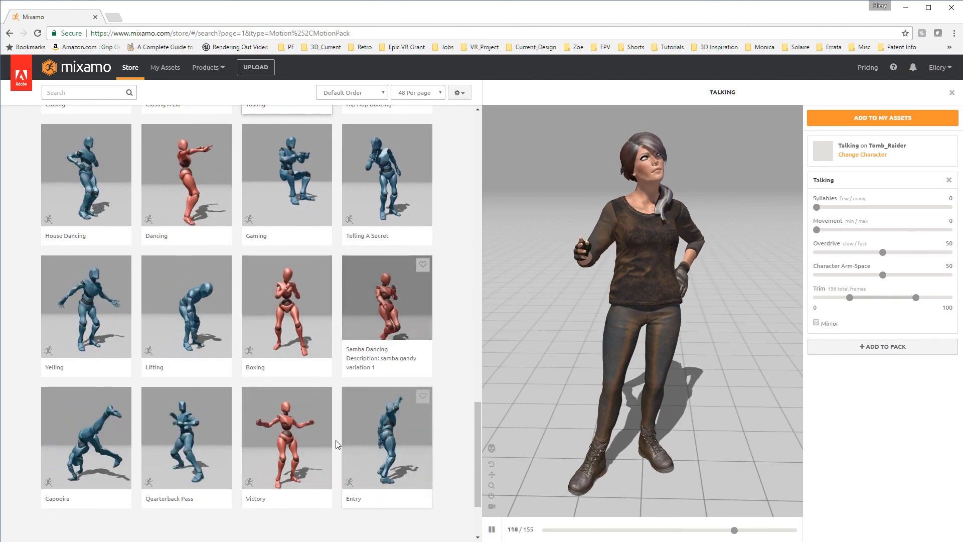
pyautogui.scroll(-2, 307, 451)
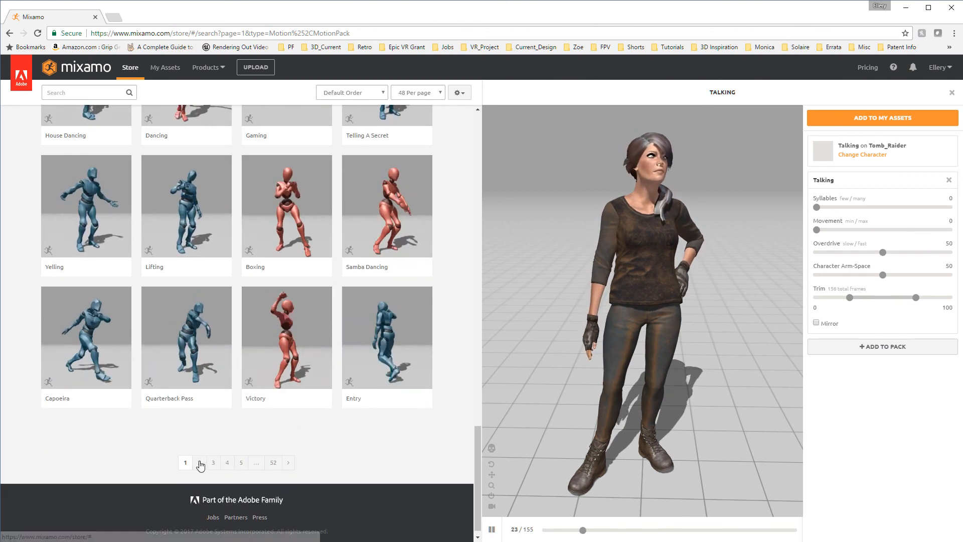
pyautogui.click(200, 462)
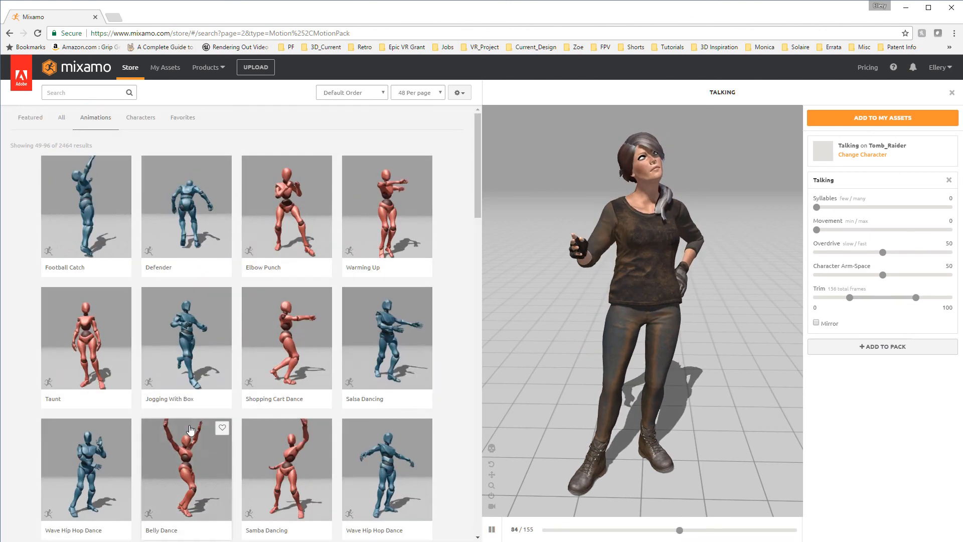
pyautogui.scroll(-4, 280, 450)
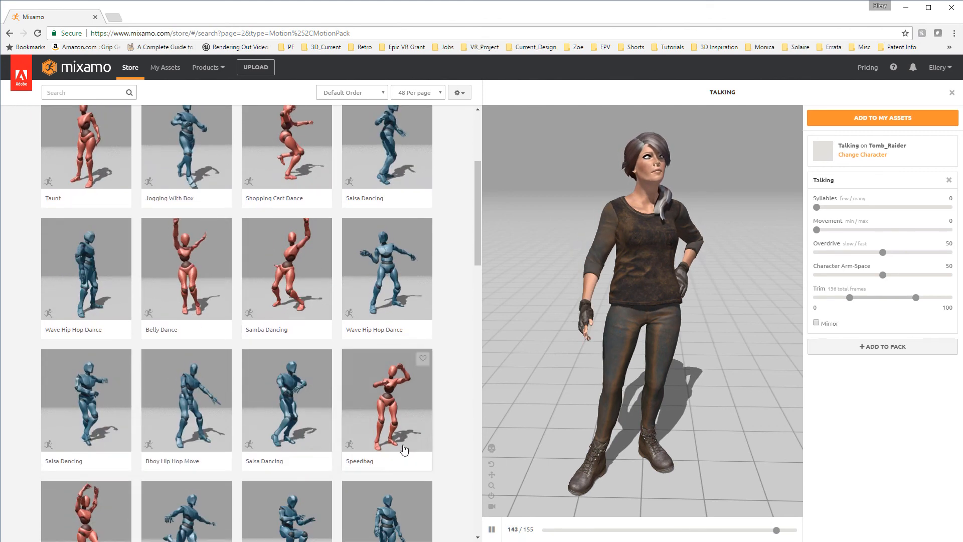
pyautogui.scroll(4, 293, 446)
# Search the store animations for "idle" and apply the Ninja Idle animation to the character
pyautogui.click(73, 92)
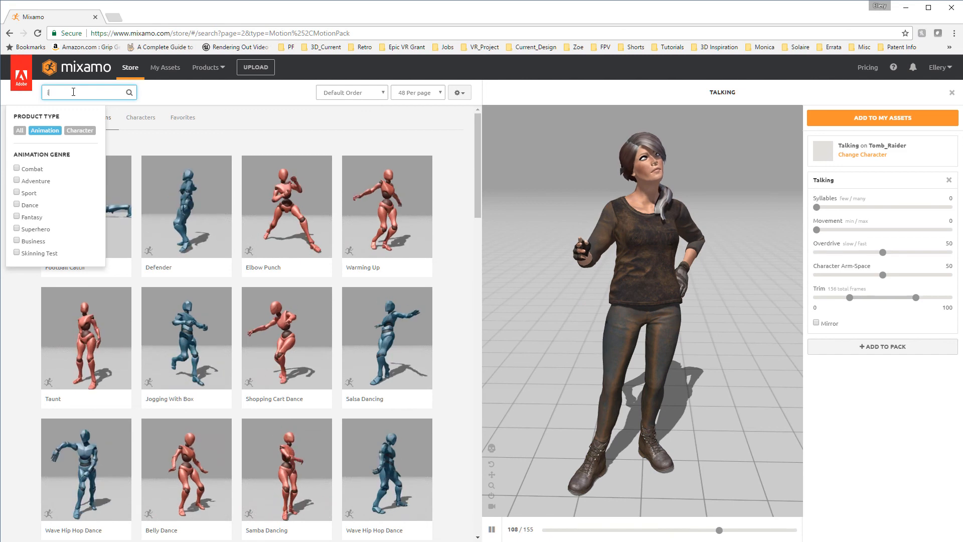
pyautogui.press('Return')
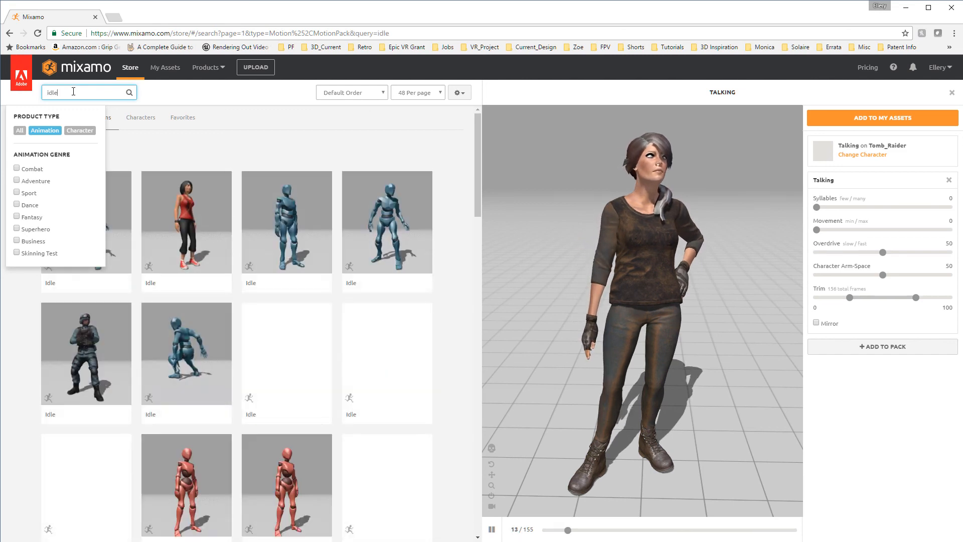
pyautogui.click(189, 159)
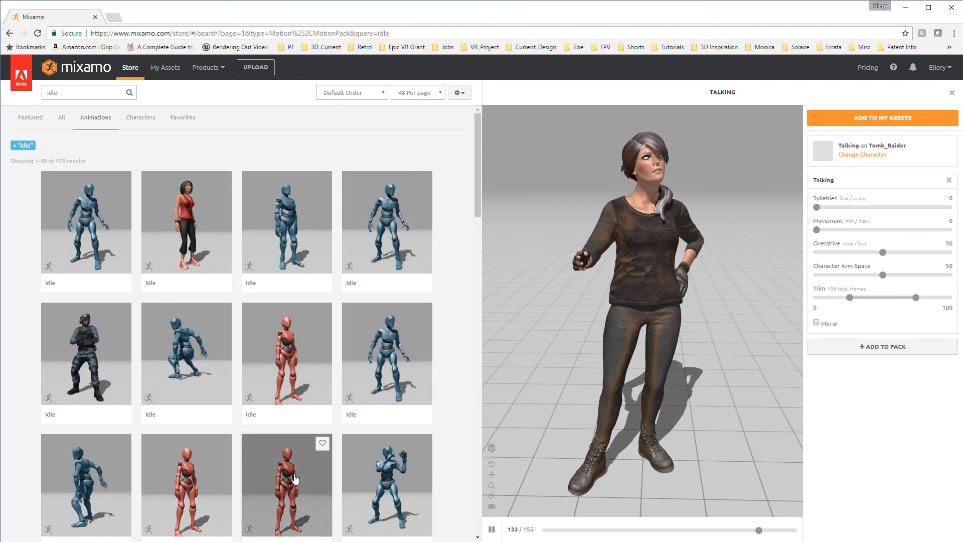
pyautogui.scroll(-3, 296, 441)
pyautogui.scroll(-6, 298, 517)
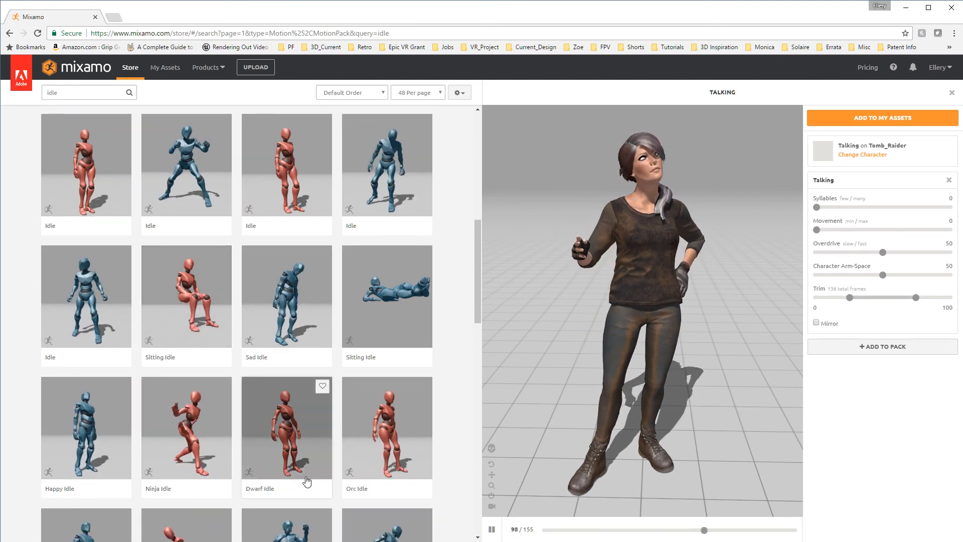
pyautogui.scroll(-2, 307, 481)
pyautogui.click(187, 331)
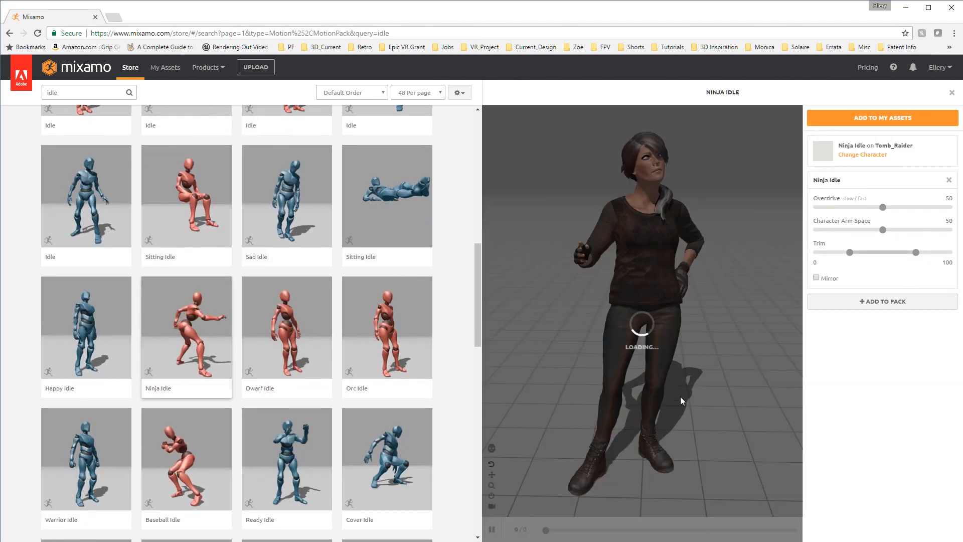
# Add the Ninja Idle animation to a pack and examine the character's movement from several angles
pyautogui.moveTo(734, 314); pyautogui.dragTo(782, 321)
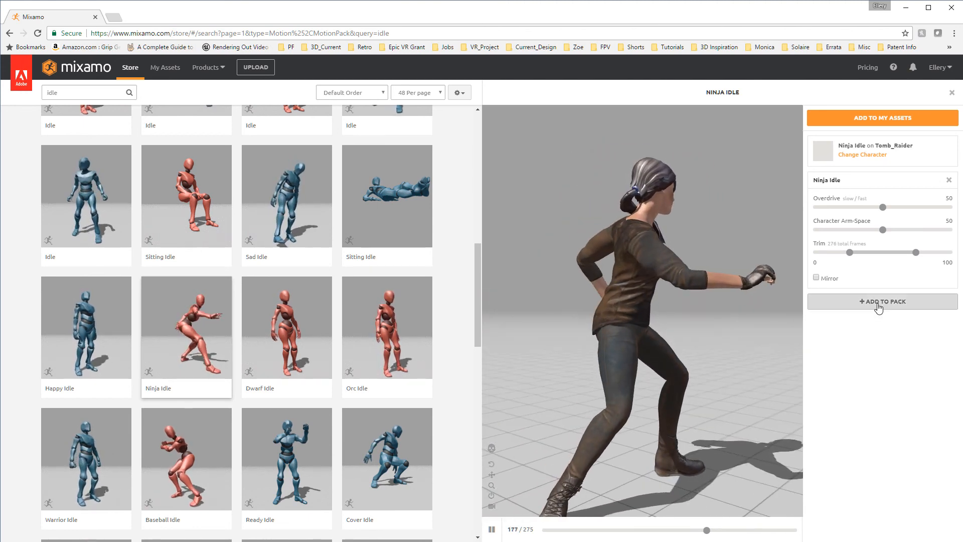
pyautogui.click(878, 302)
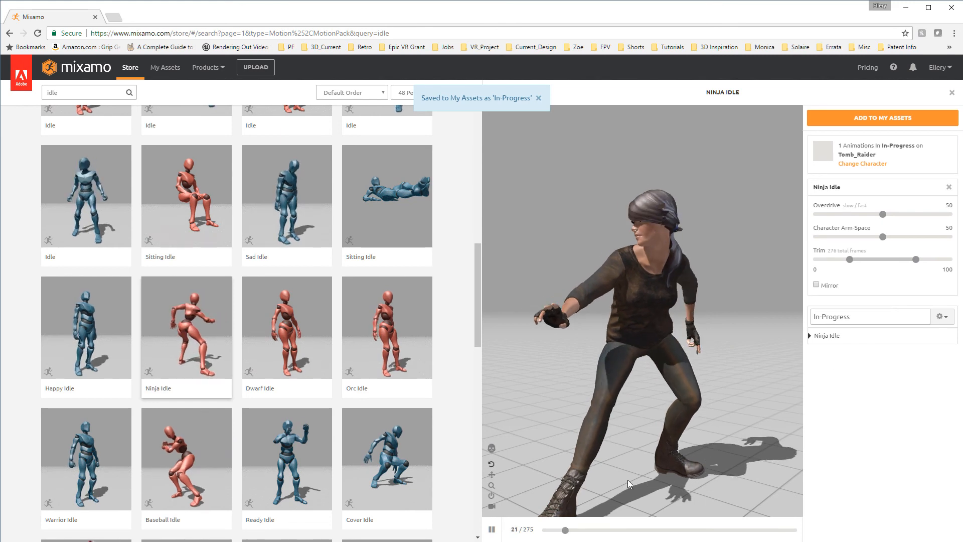
pyautogui.moveTo(627, 479); pyautogui.dragTo(608, 443)
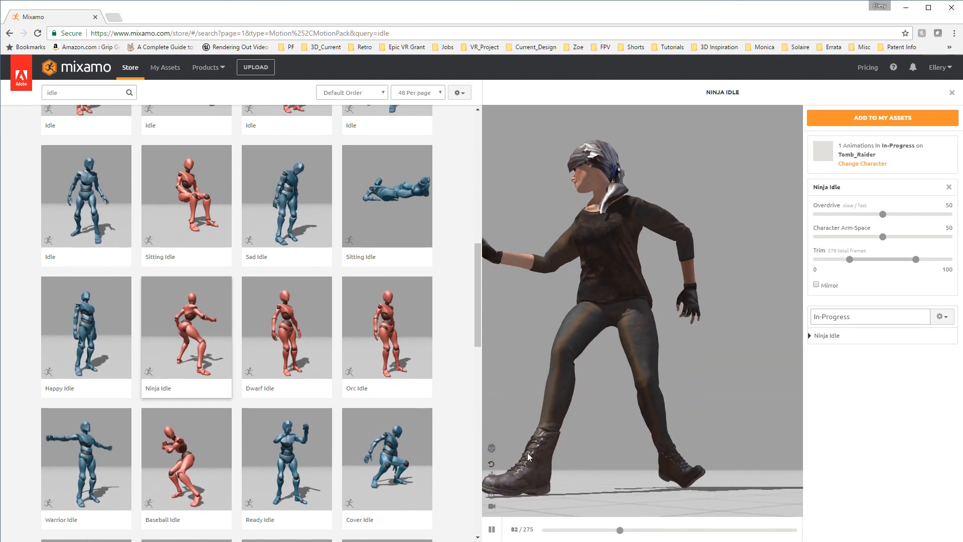
pyautogui.moveTo(540, 450); pyautogui.dragTo(651, 450)
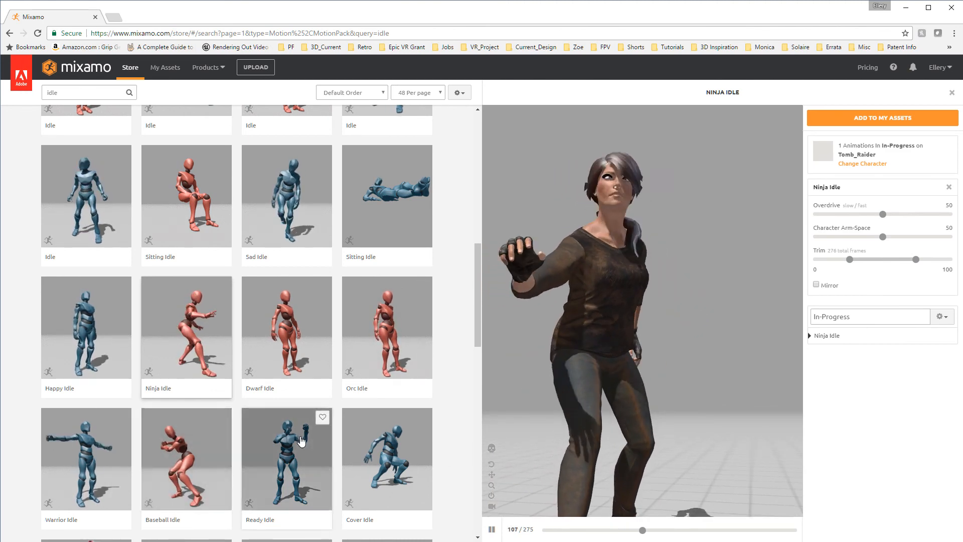
# Preview the Standing Idle To Action Idle animation on the character
pyautogui.scroll(-3, 329, 440)
pyautogui.scroll(-3, 329, 440)
pyautogui.click(384, 296)
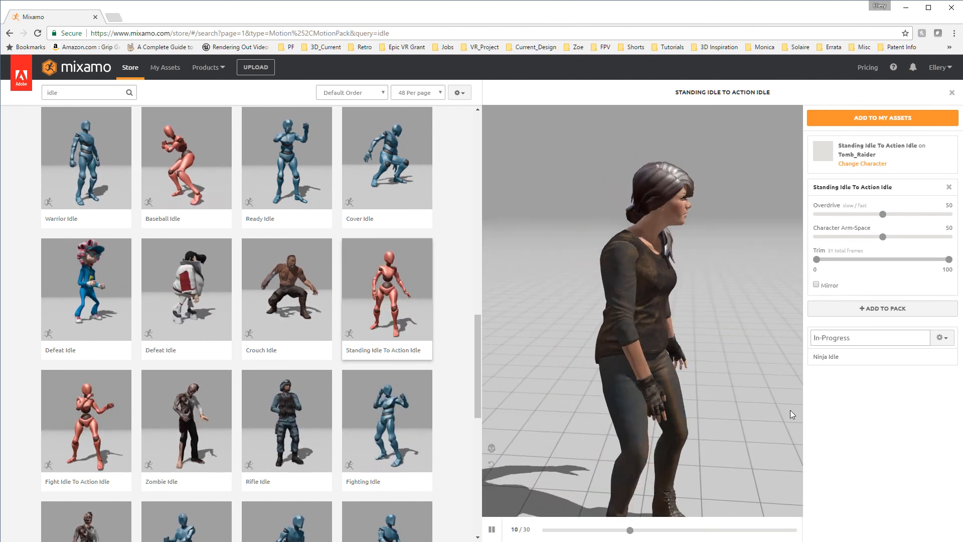
# Apply the Holding Idle animation to the character, check it from another angle, and add it to the In-Progress pack
pyautogui.scroll(-6, 434, 391)
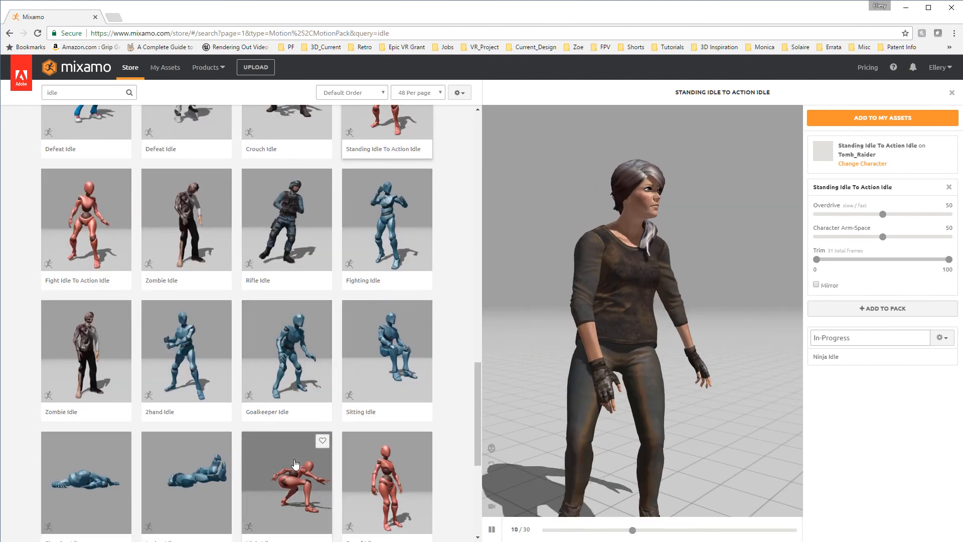
pyautogui.scroll(-3, 333, 468)
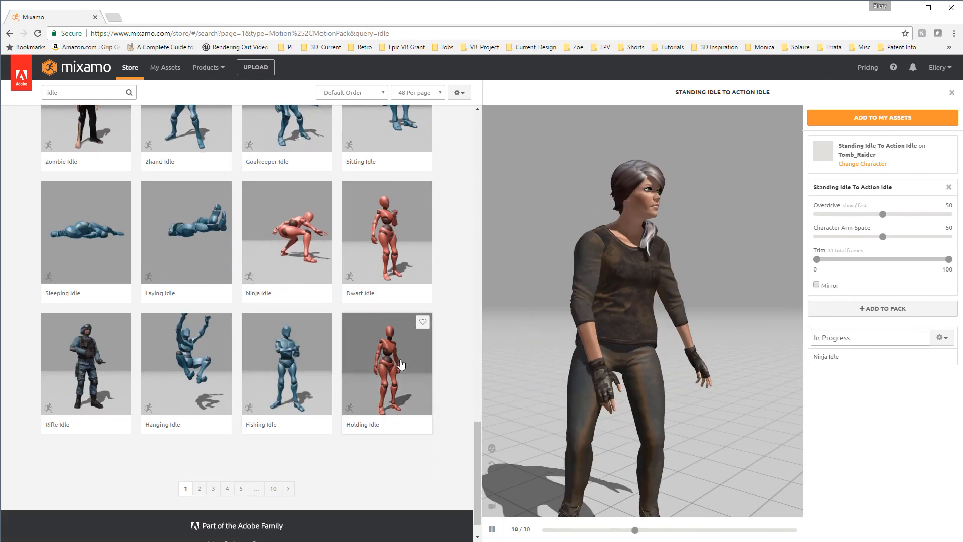
pyautogui.click(398, 363)
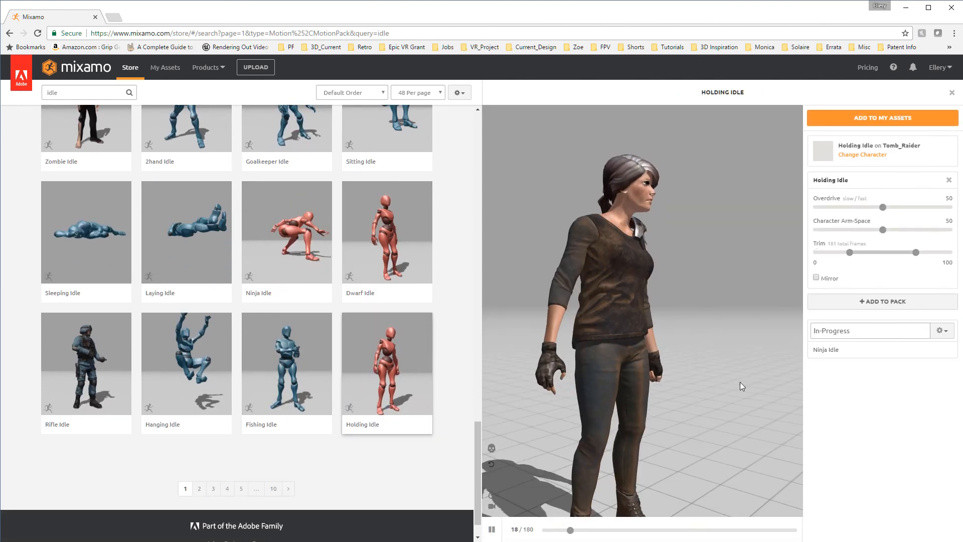
pyautogui.moveTo(739, 381); pyautogui.dragTo(650, 392)
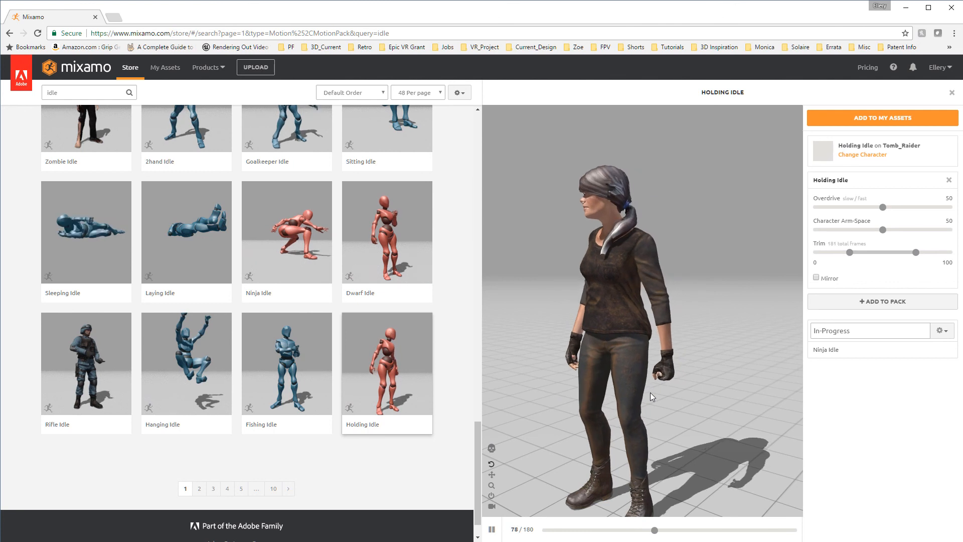
pyautogui.click(874, 306)
# Add the animation pack to My Assets and queue its download as FBX (.fbx), T-Pose, 30 frames per second, no keyframe reduction
pyautogui.click(881, 119)
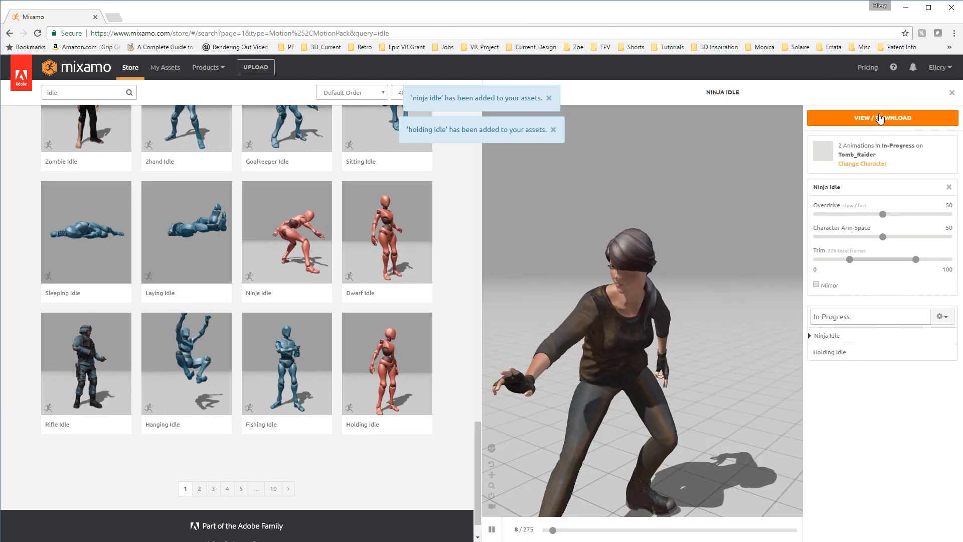
pyautogui.click(875, 120)
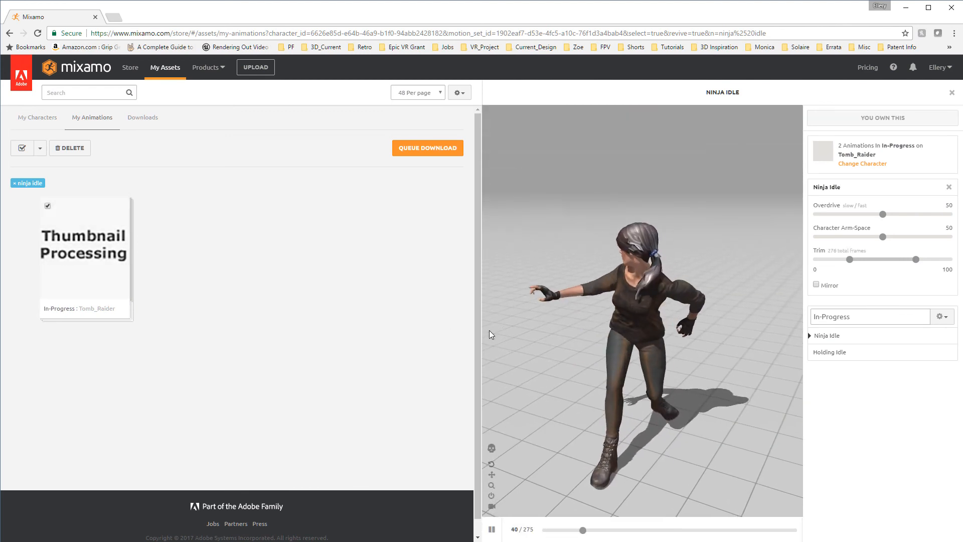
pyautogui.click(412, 149)
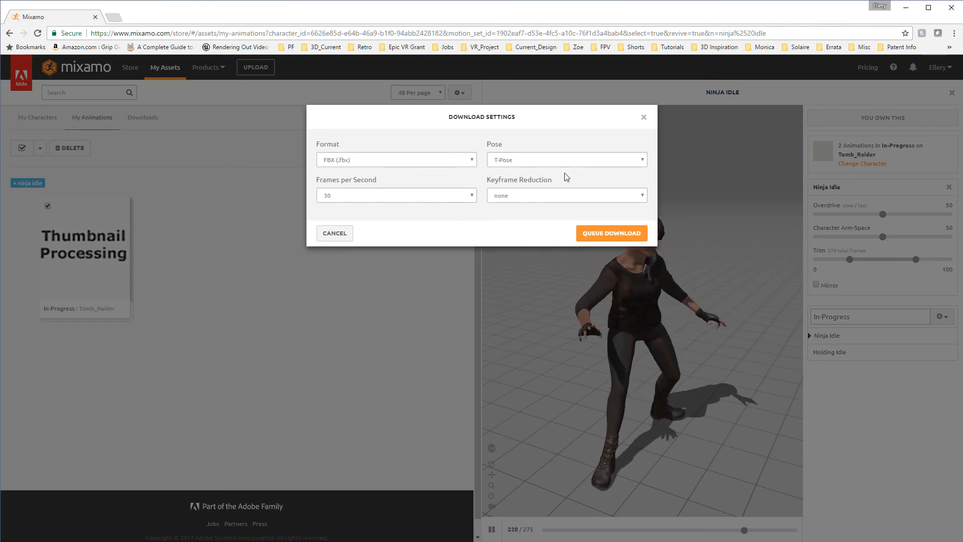
pyautogui.click(622, 236)
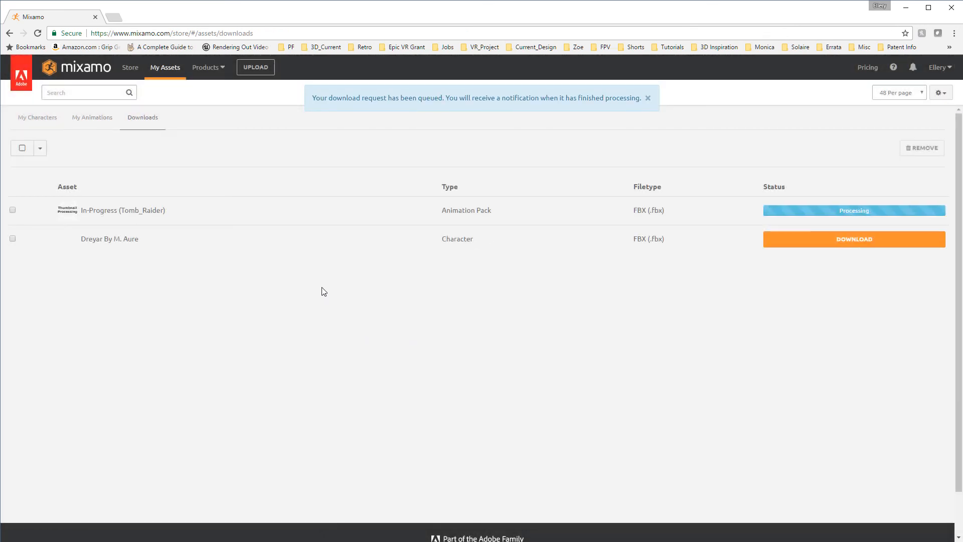